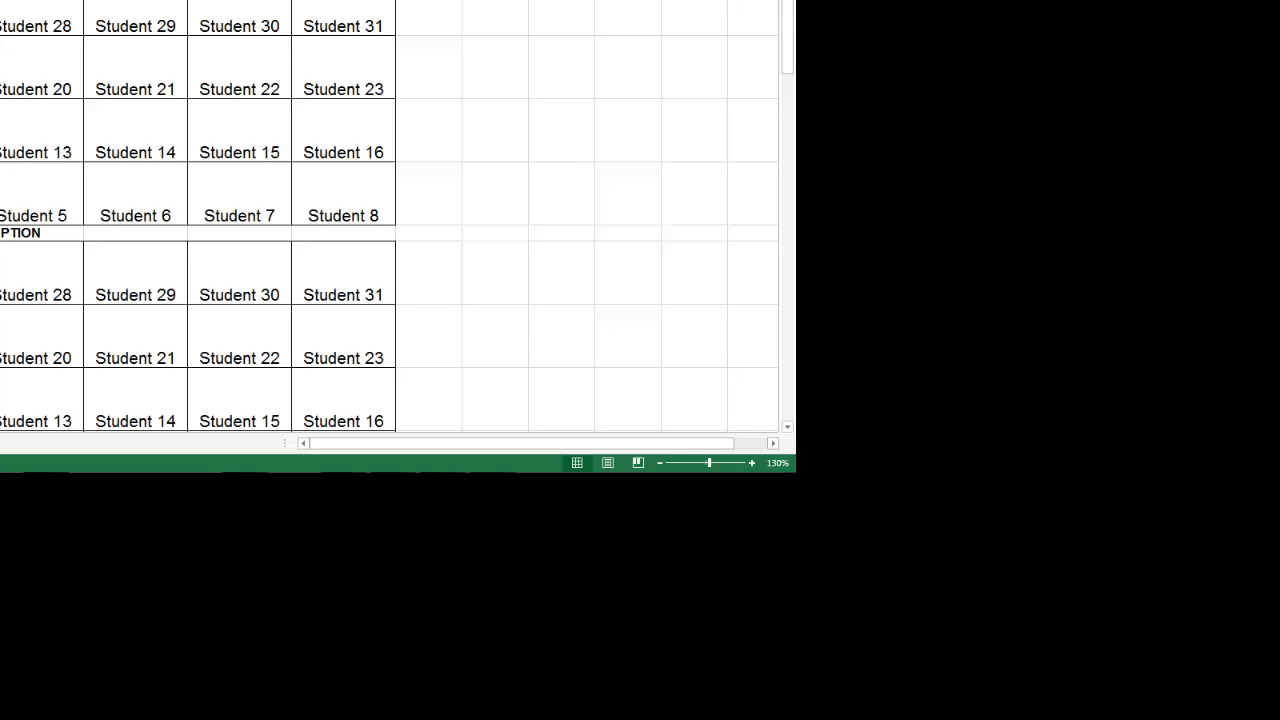
pyautogui.moveTo(5, 5); pyautogui.dragTo(338, 214)
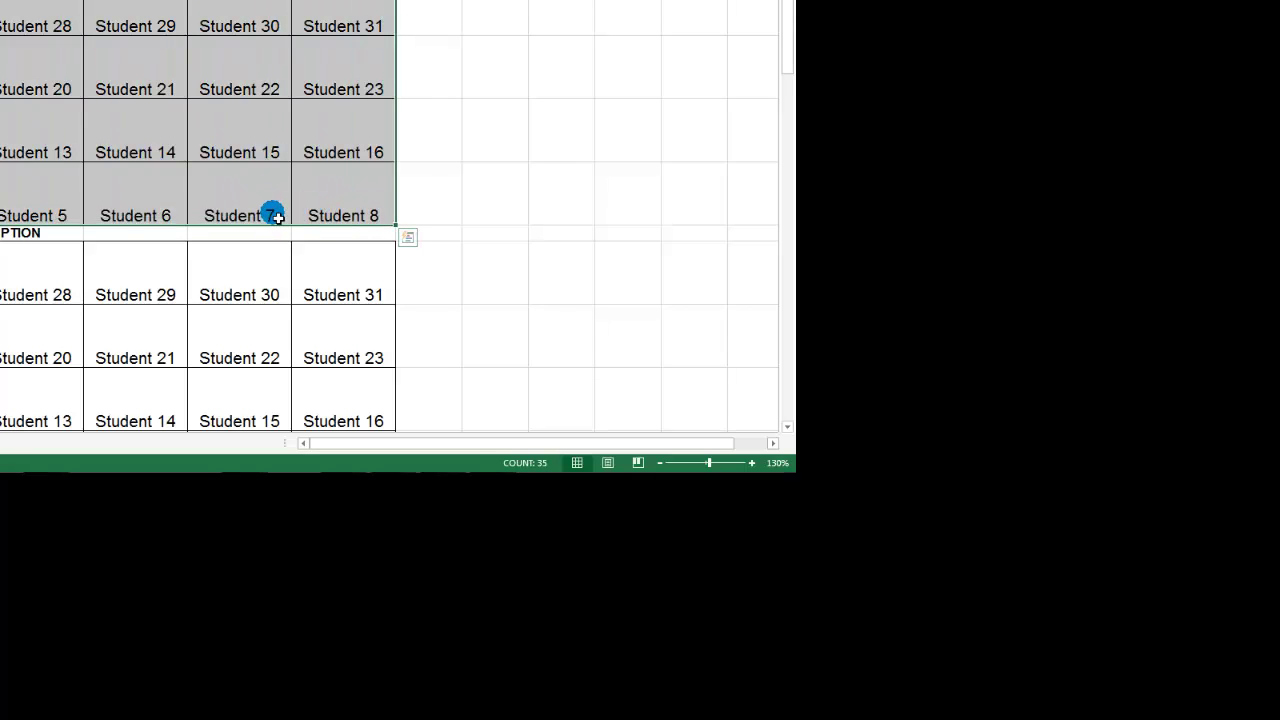
pyautogui.click(2, 130)
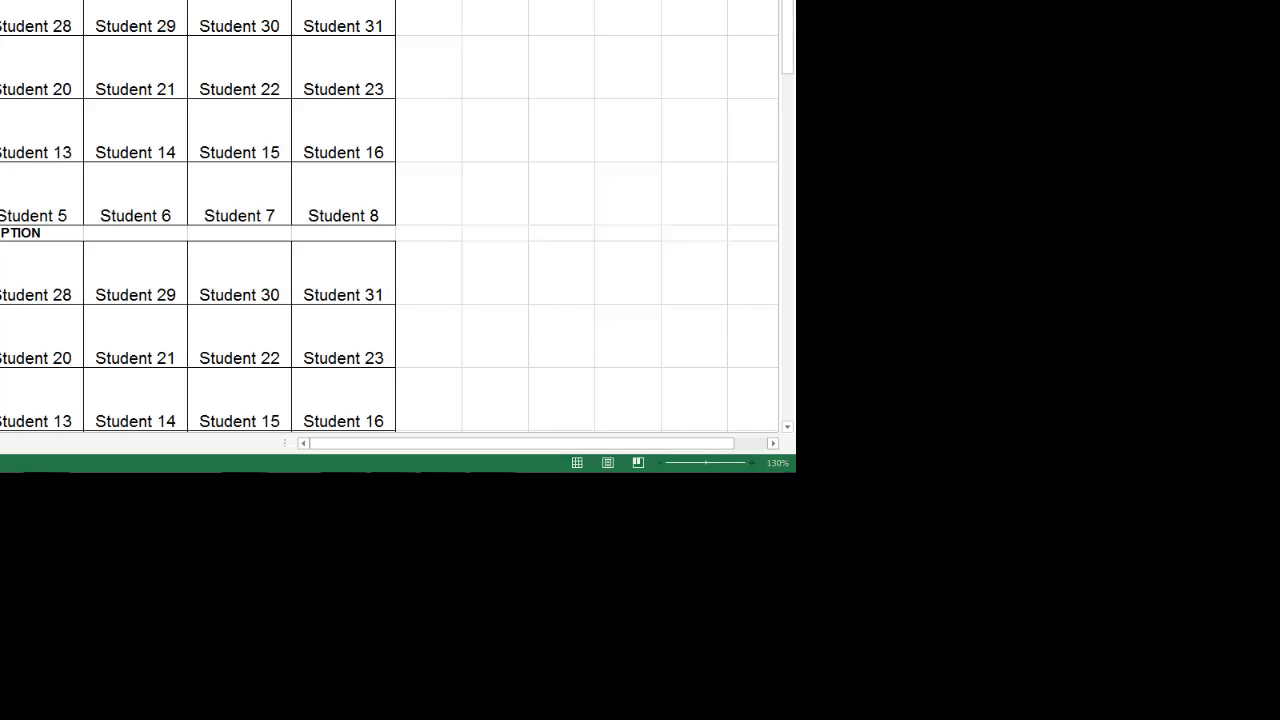
pyautogui.press('Return')
pyautogui.press('Return')
pyautogui.press('Return')
pyautogui.press('Return')
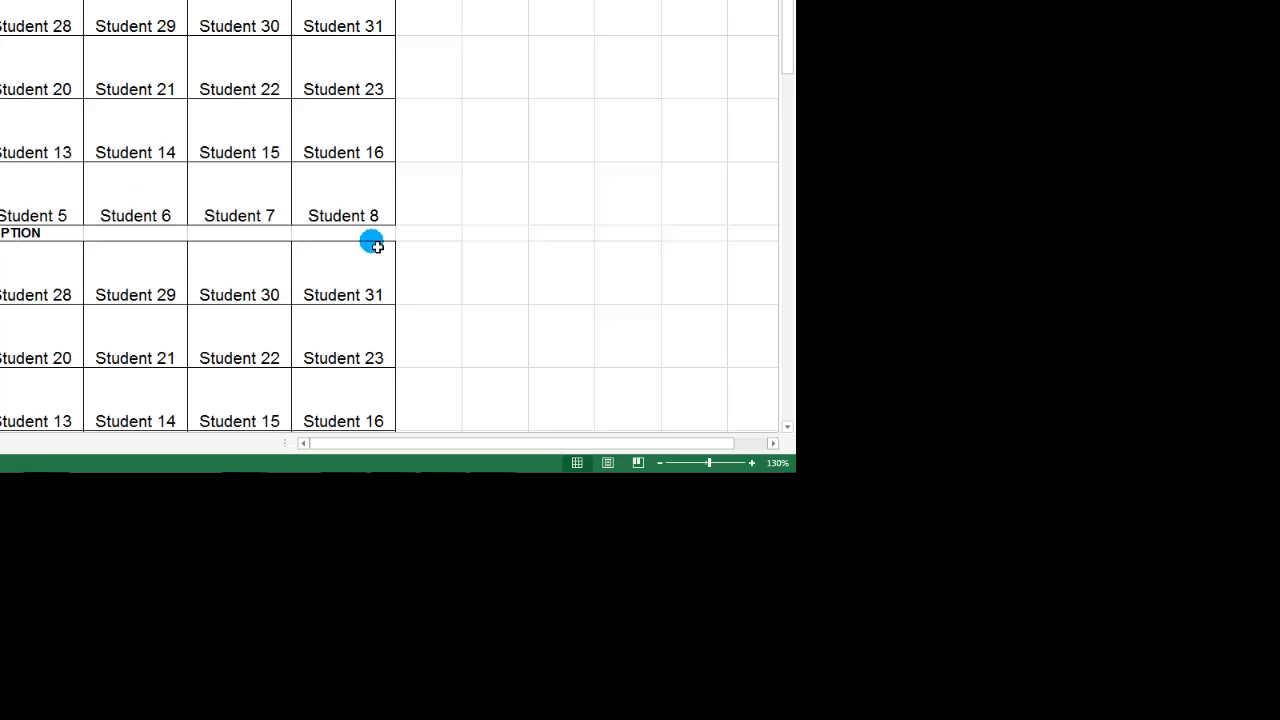
# - Select the student cells of the upper seating grid and close the seating workbook without saving the changes
pyautogui.click(343, 208)
pyautogui.moveTo(343, 208); pyautogui.dragTo(5, 15)
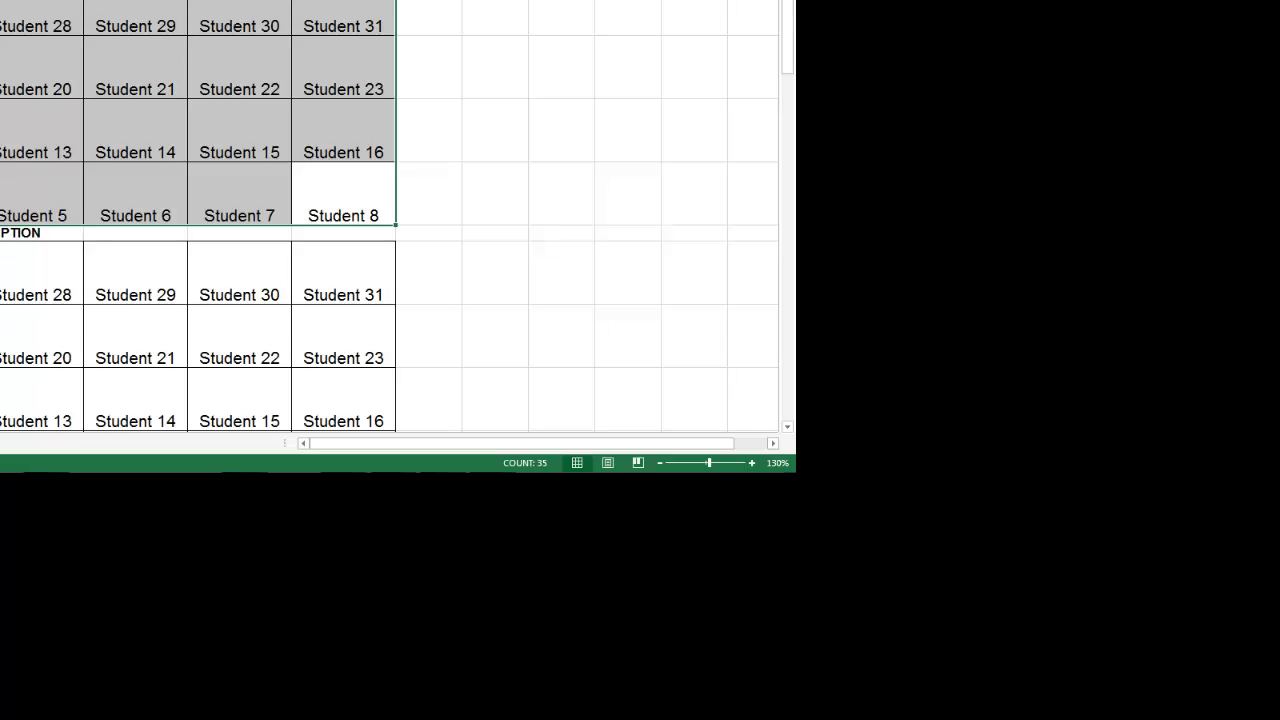
pyautogui.hotkey('alt', 'F4')
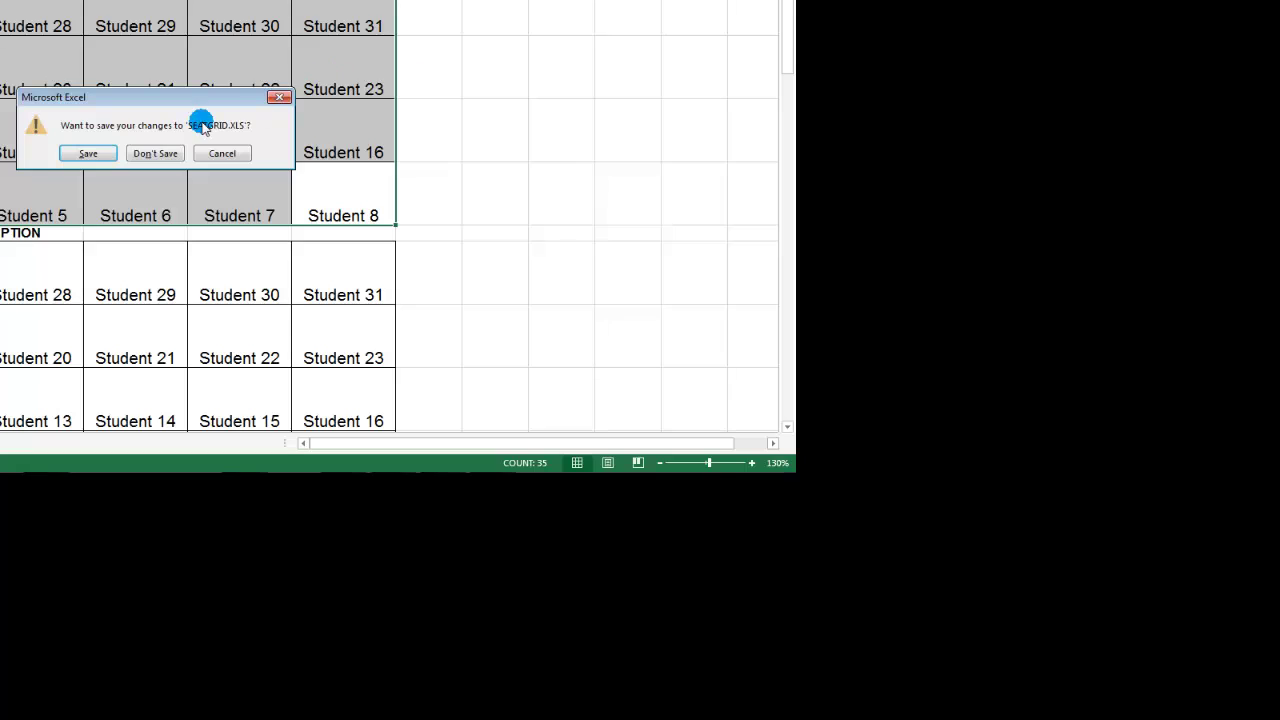
pyautogui.click(143, 152)
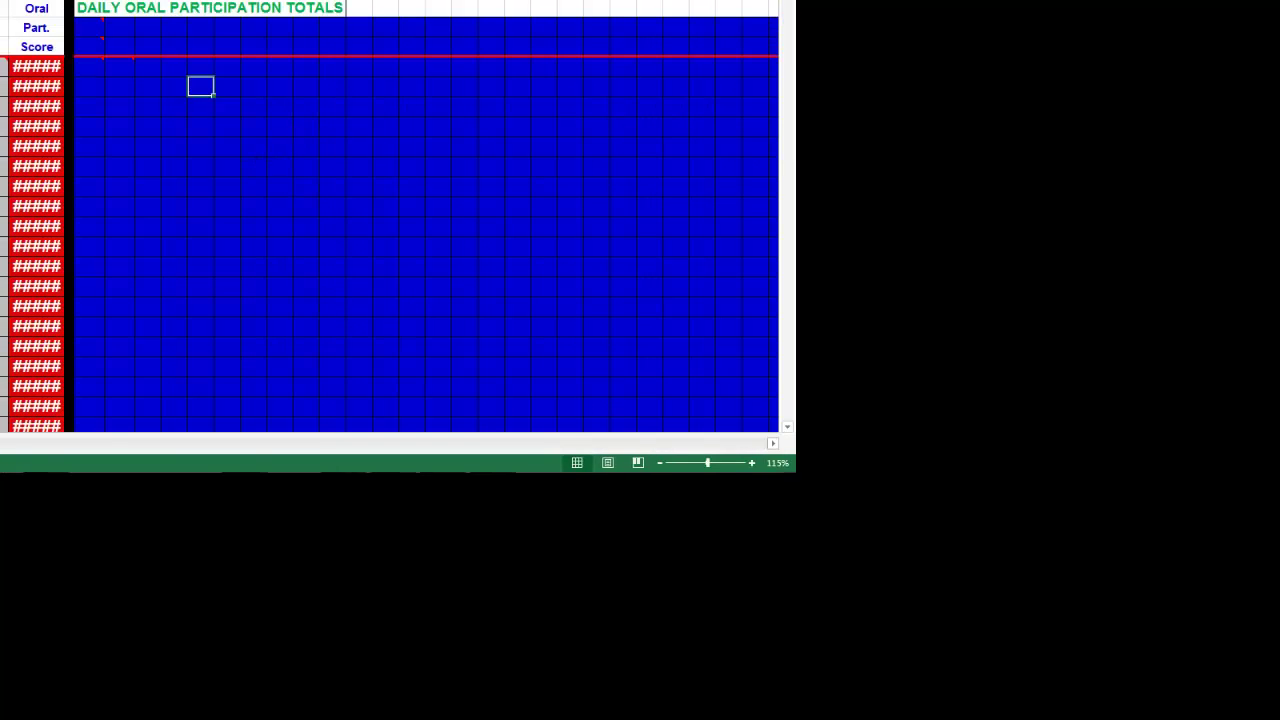
pyautogui.moveTo(788, 0)
pyautogui.mouseDown()
pyautogui.moveTo(788, 388)
pyautogui.moveTo(789, 5)
pyautogui.mouseUp()
pyautogui.moveTo(36, 66)
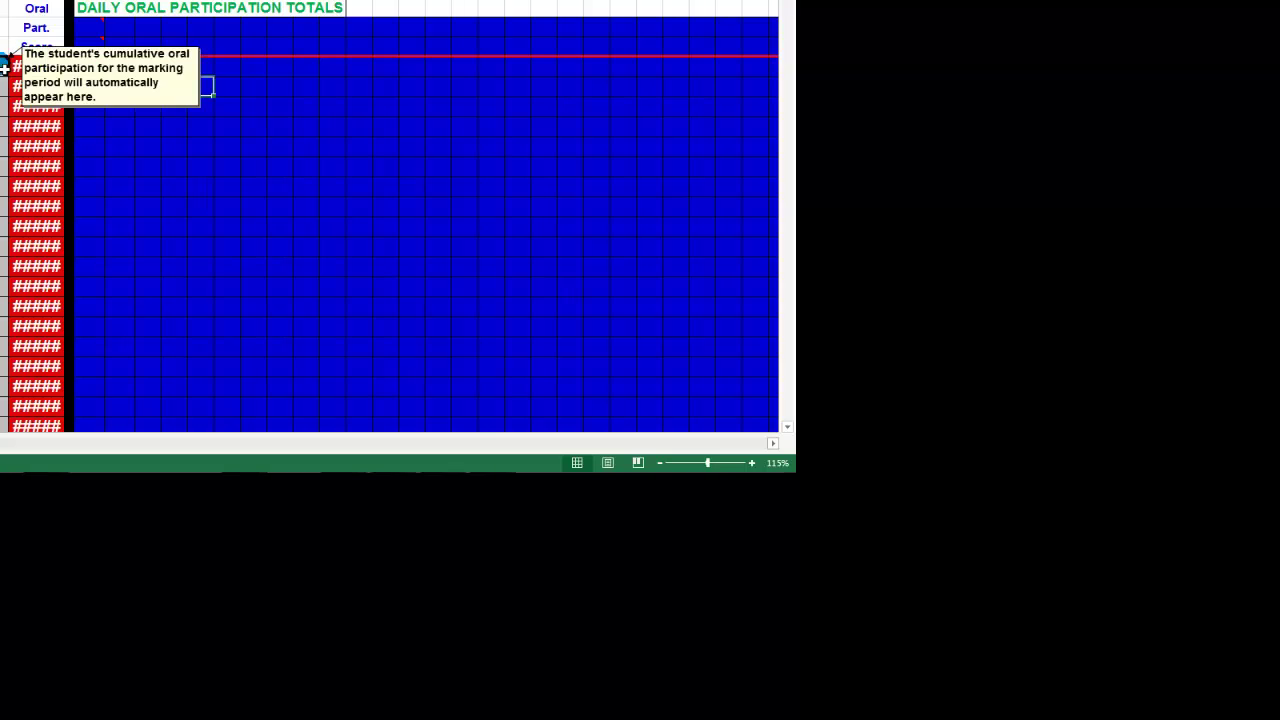
pyautogui.moveTo(118, 72)
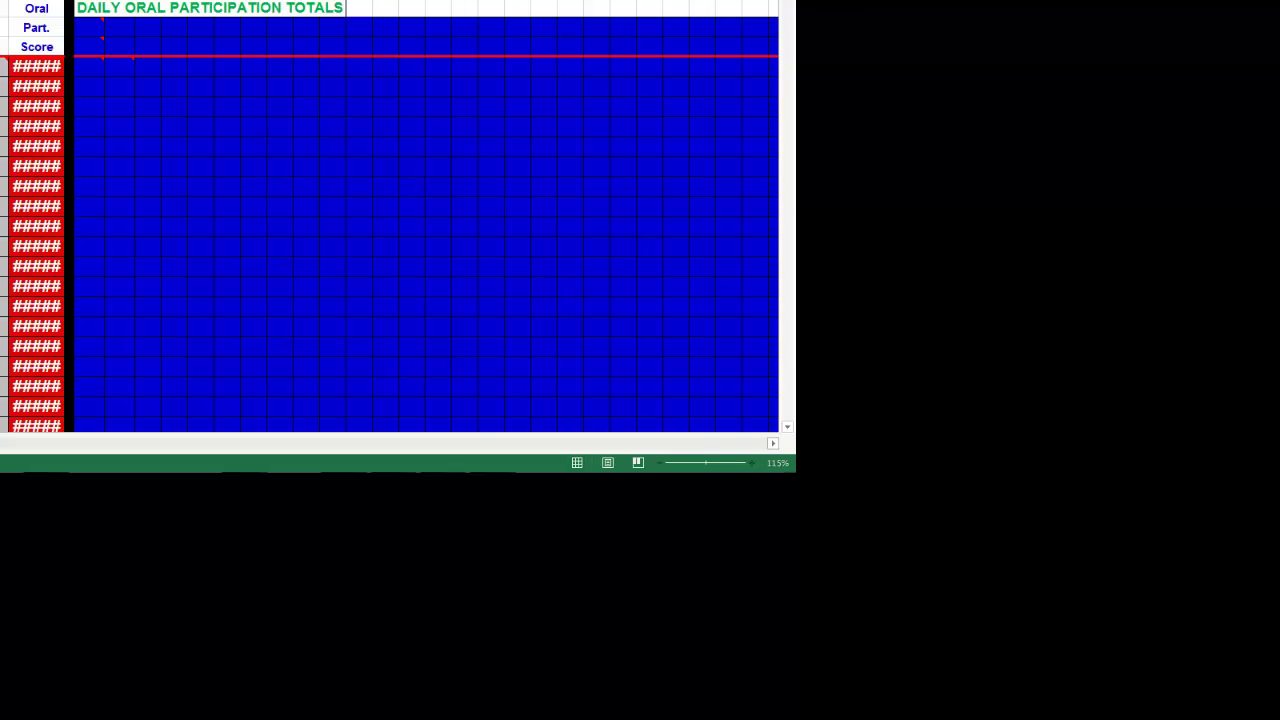
# - Try to clear the contents of a protected cell on the participation sheet
pyautogui.press('Return')
pyautogui.press('Return')
pyautogui.press('Delete')
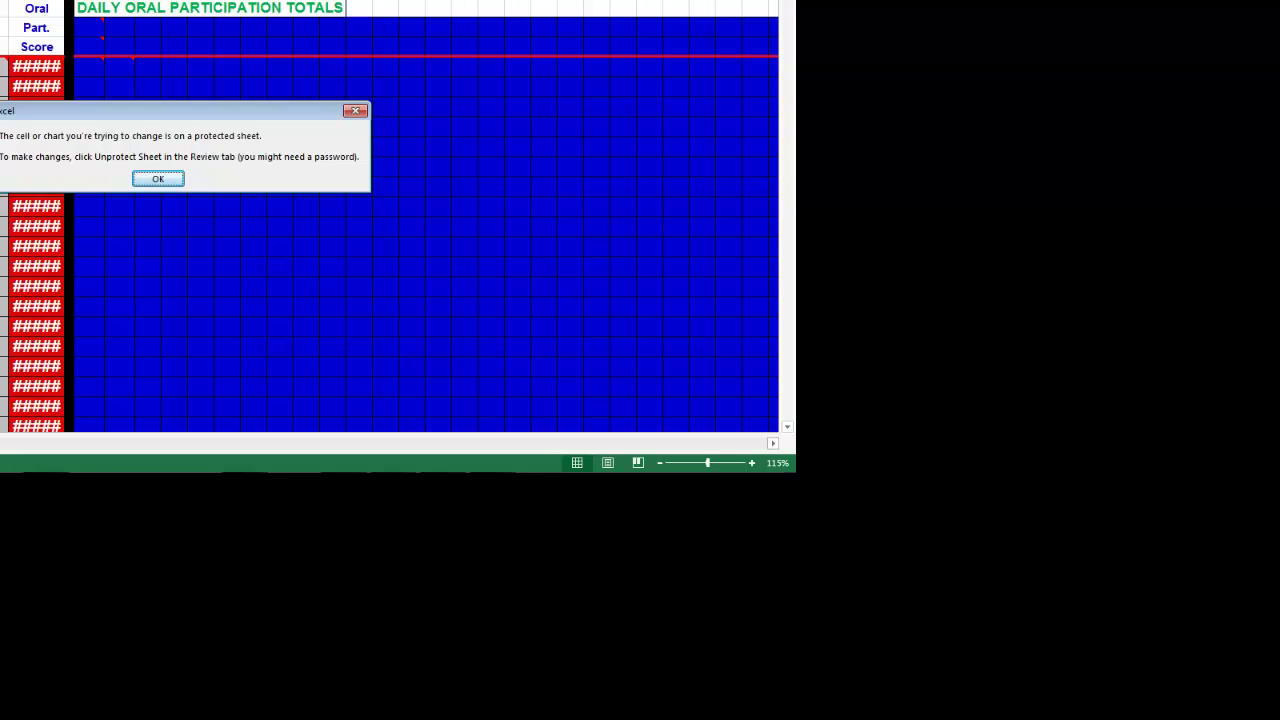
pyautogui.click(354, 111)
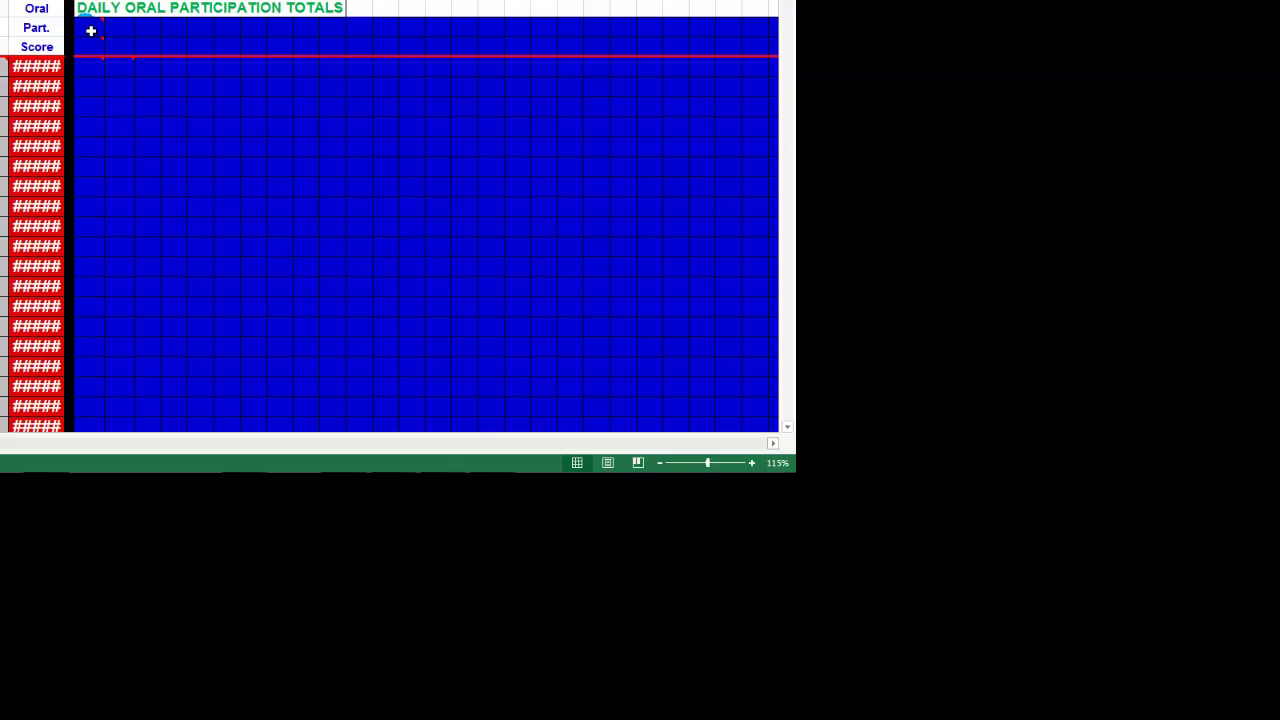
# - Enter month 9 in the first Daily Oral Participation Totals column and fill it across the first nine columns
pyautogui.moveTo(90, 31)
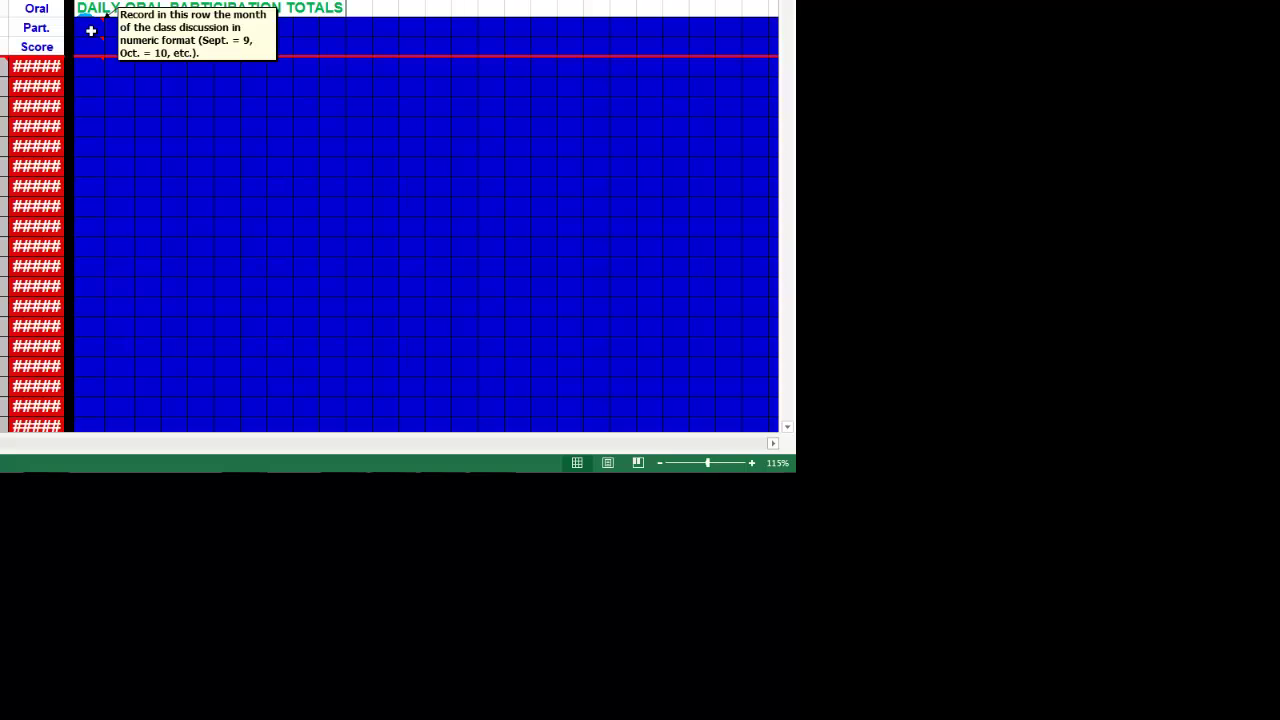
pyautogui.click(90, 31)
pyautogui.moveTo(90, 49)
pyautogui.write('9')
pyautogui.press('Return')
pyautogui.moveTo(89, 32); pyautogui.dragTo(314, 39)
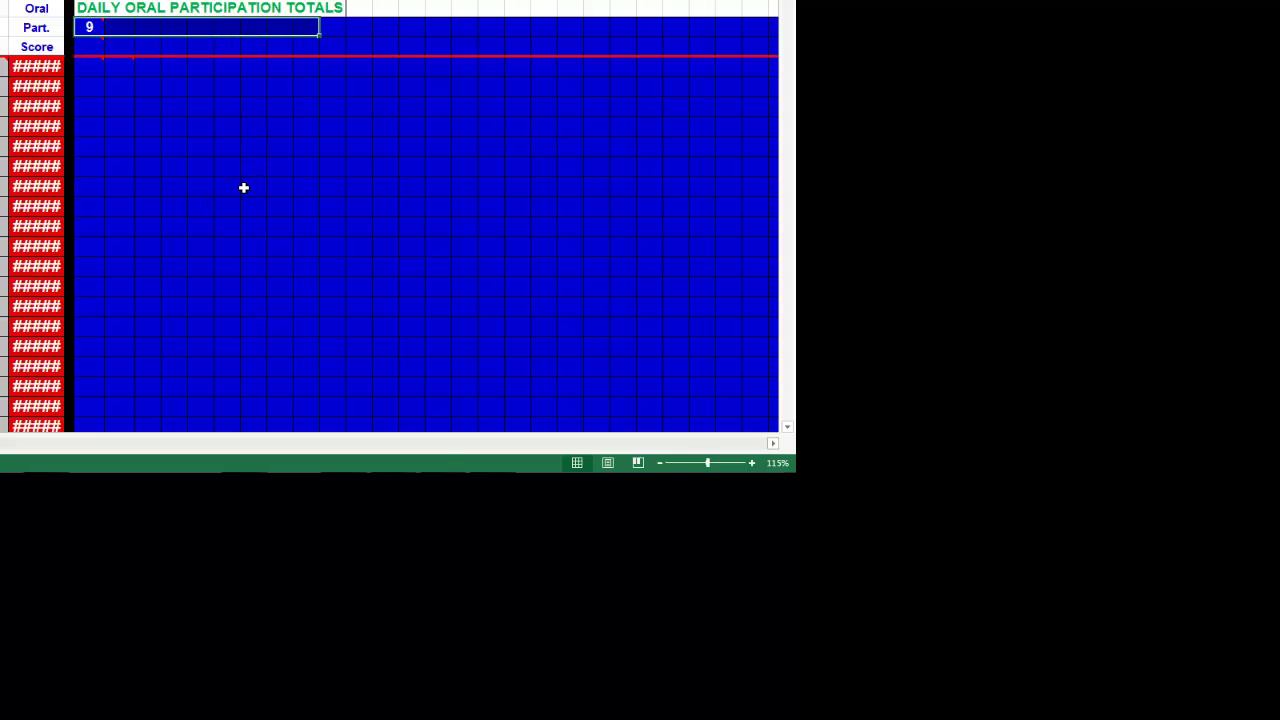
pyautogui.hotkey('ctrl', 'r')
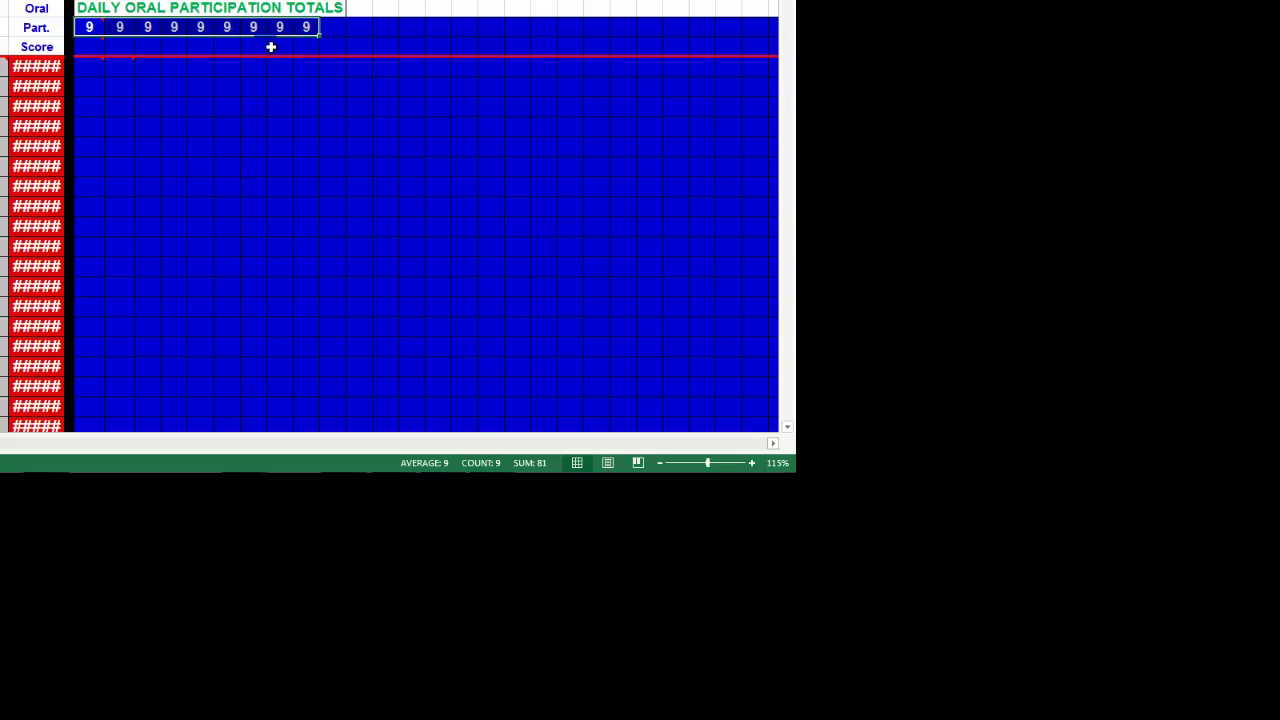
# - Enter the days 7, 8, 9, 10 and 11 below the months in the first five participation columns
pyautogui.click(90, 1)
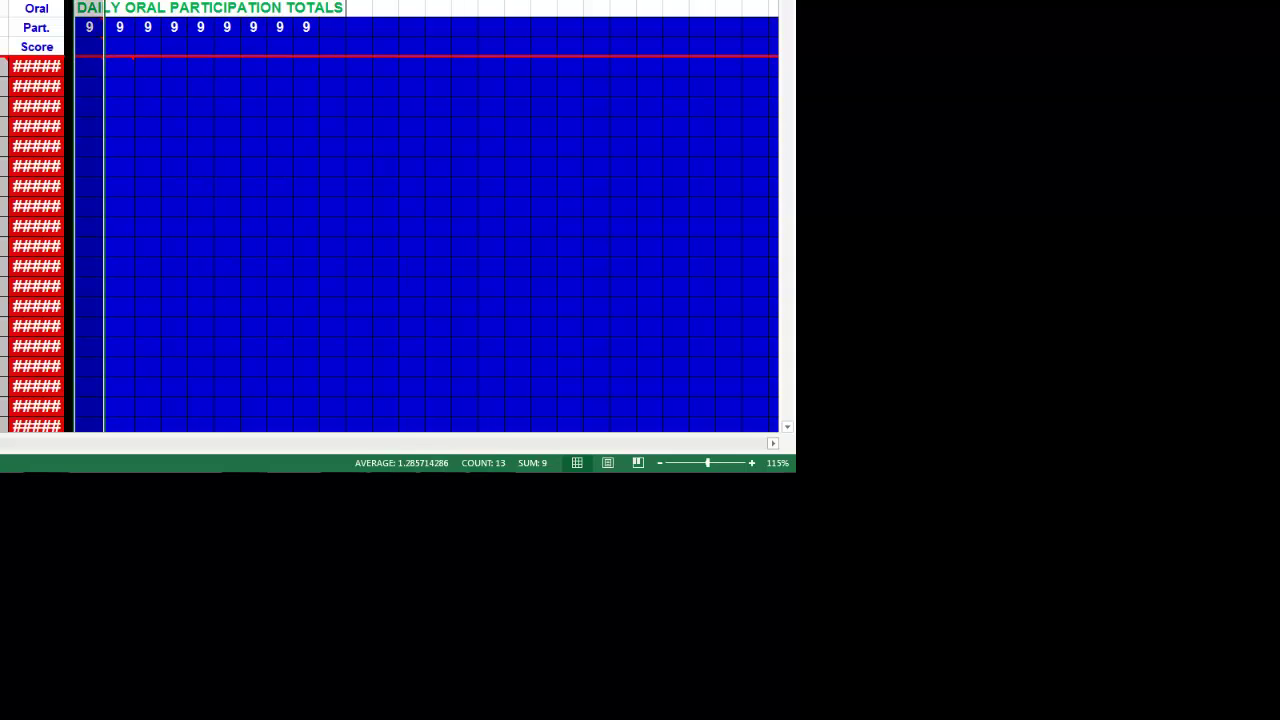
pyautogui.click(119, 1)
pyautogui.click(147, 1)
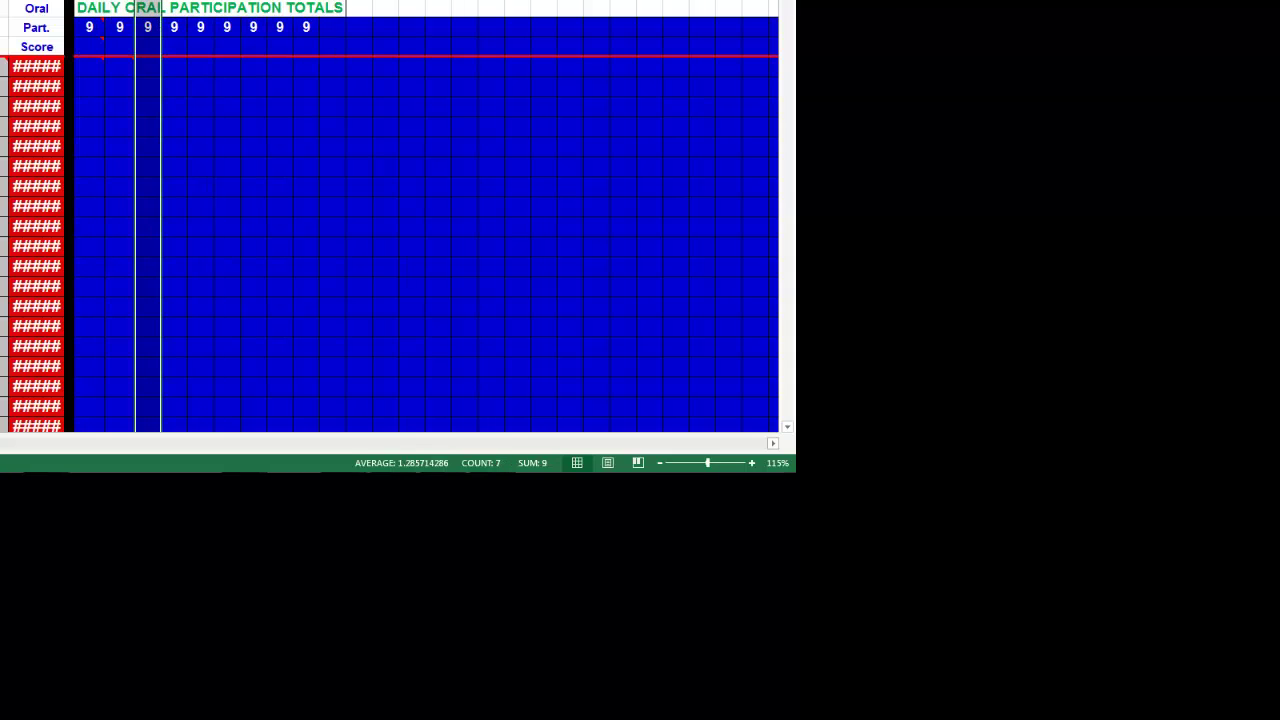
pyautogui.click(93, 49)
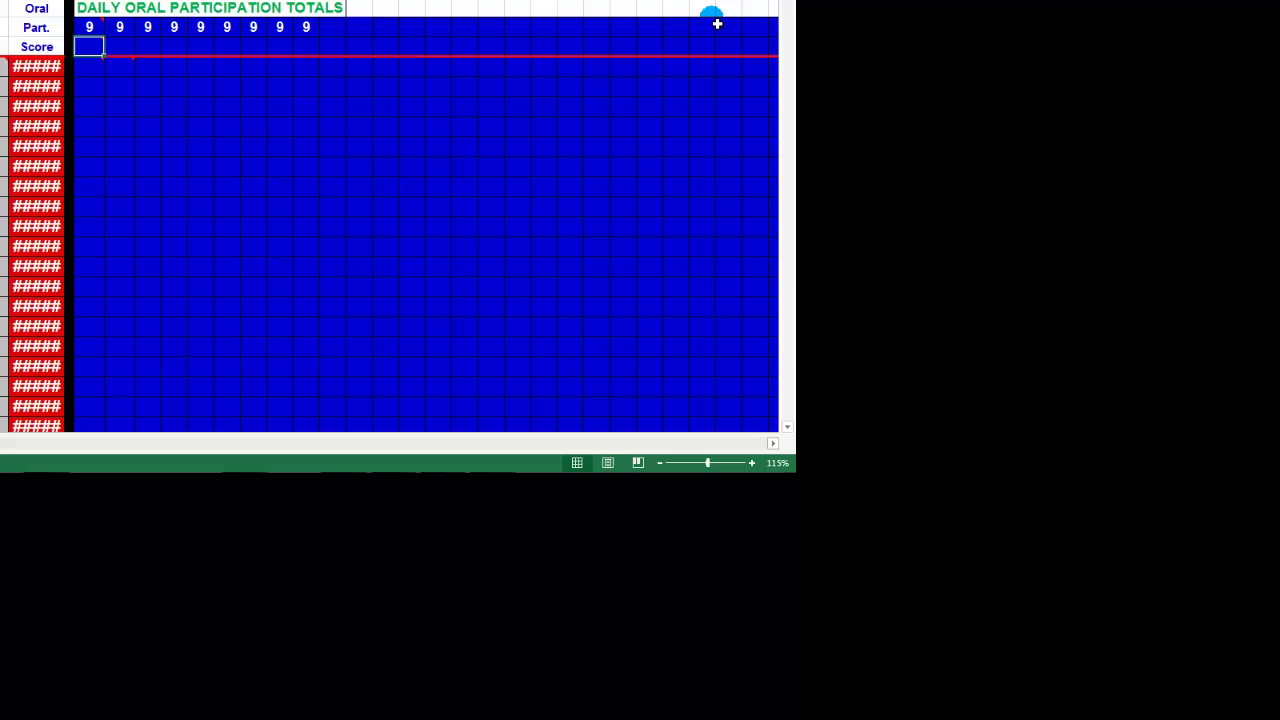
pyautogui.write('7')
pyautogui.press('Tab')
pyautogui.write('8')
pyautogui.press('Tab')
pyautogui.write('9')
pyautogui.press('Tab')
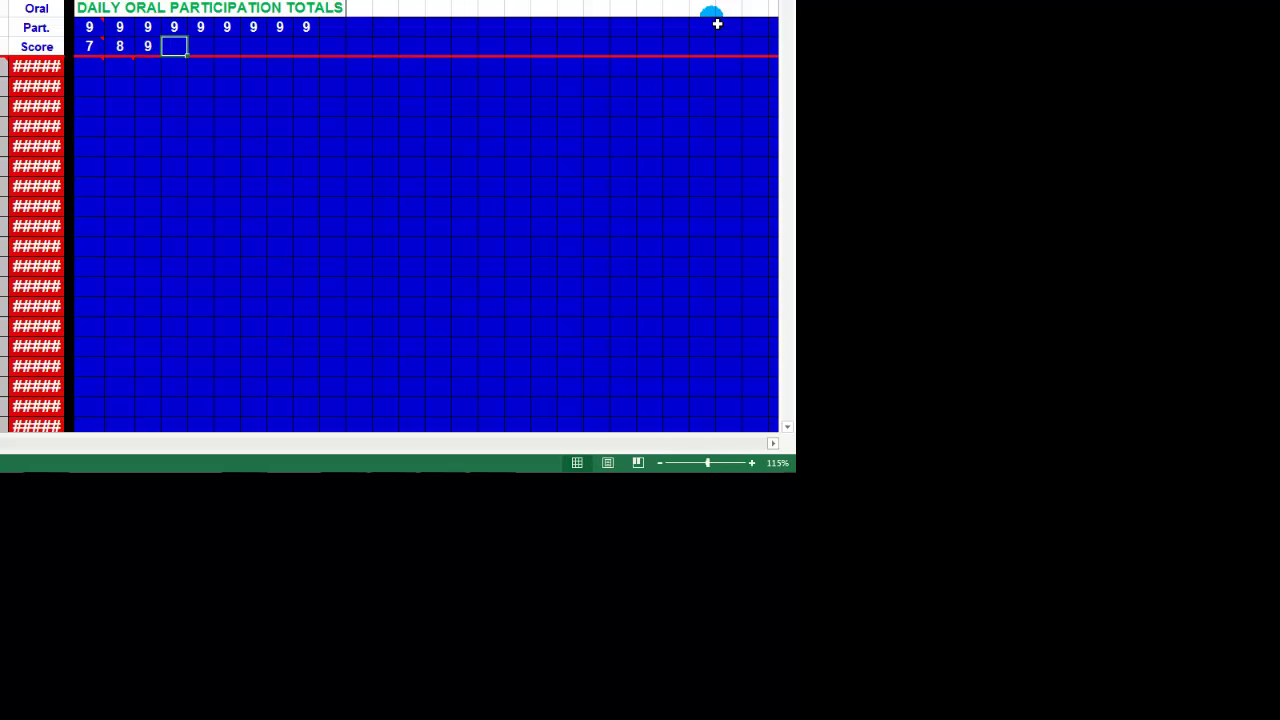
pyautogui.write('10')
pyautogui.press('Tab')
pyautogui.write('11')
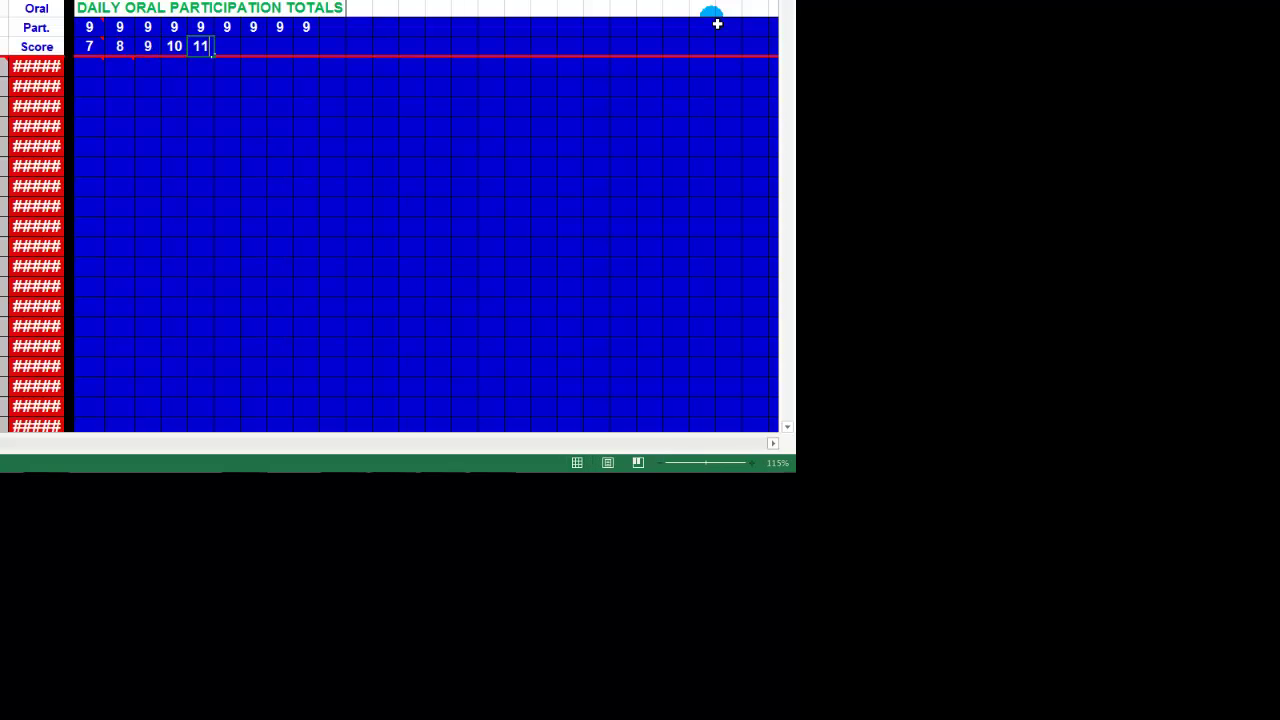
pyautogui.press('Tab')
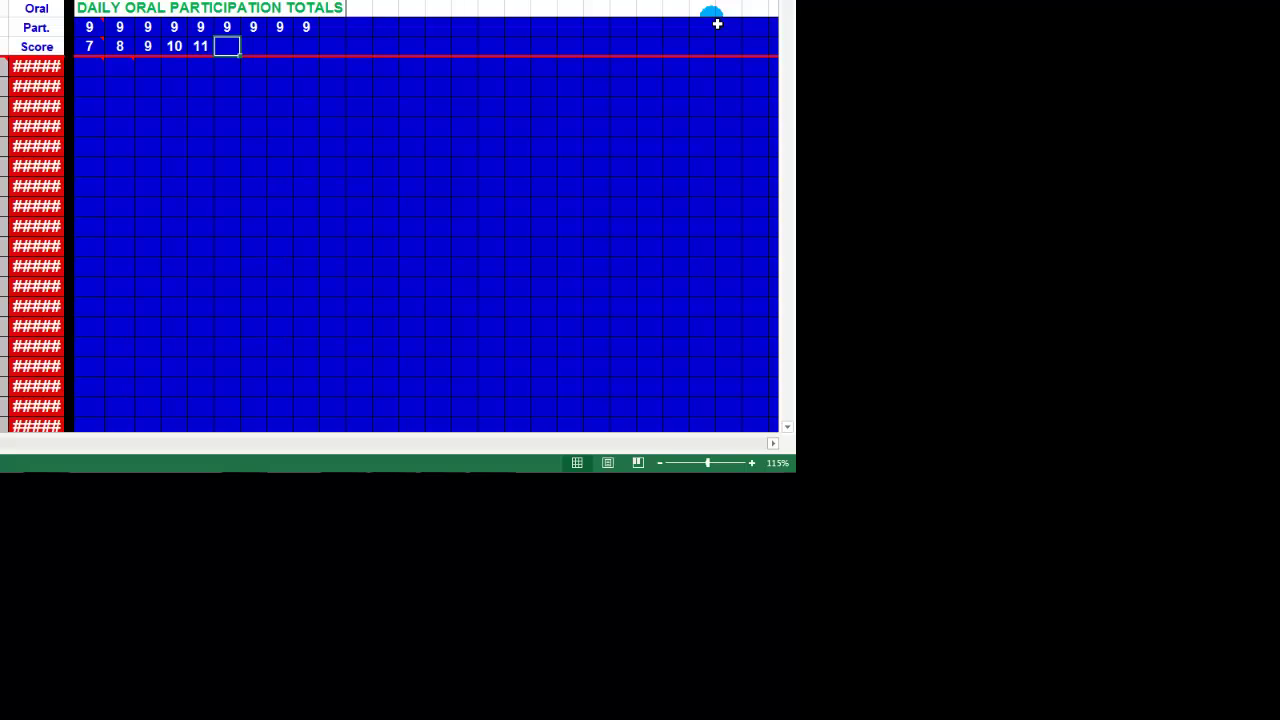
# - Enter the days 14, 15, 16 and 17 below the months in the sixth to ninth participation columns
pyautogui.write('14')
pyautogui.press('Tab')
pyautogui.write('15')
pyautogui.press('Tab')
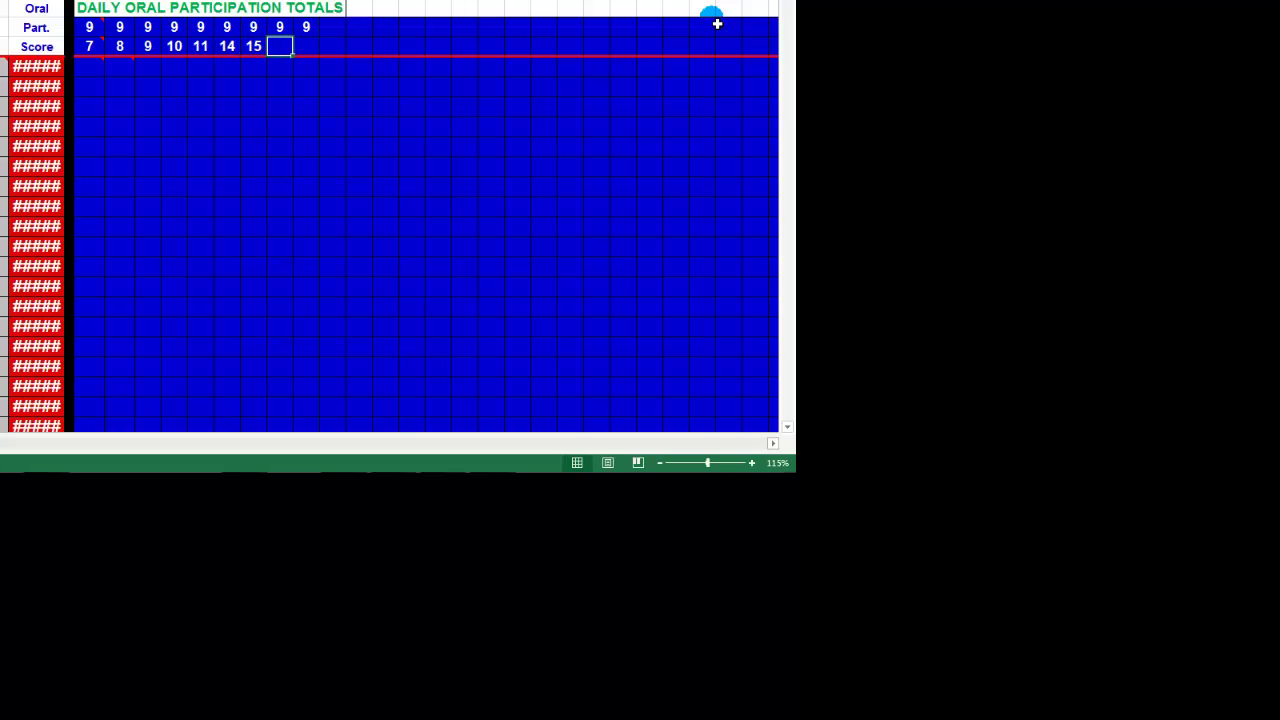
pyautogui.write('16')
pyautogui.press('Tab')
pyautogui.write('17')
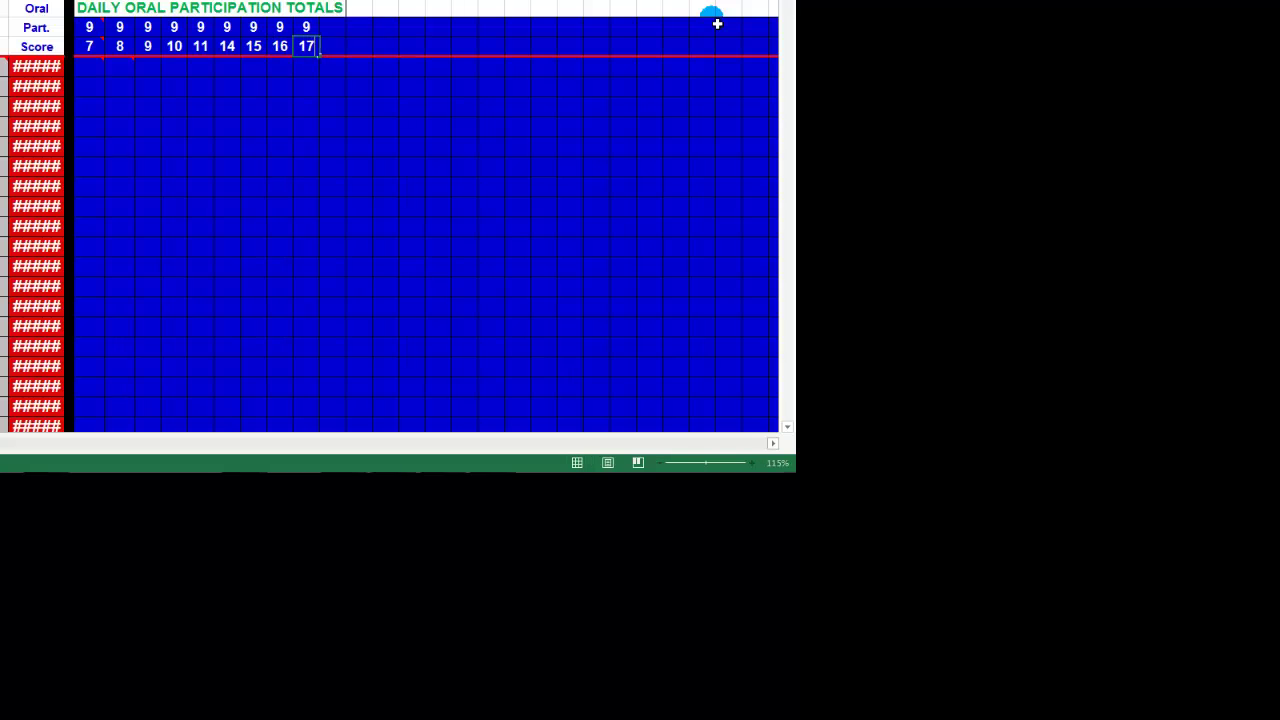
pyautogui.press('Tab')
pyautogui.press('Up')
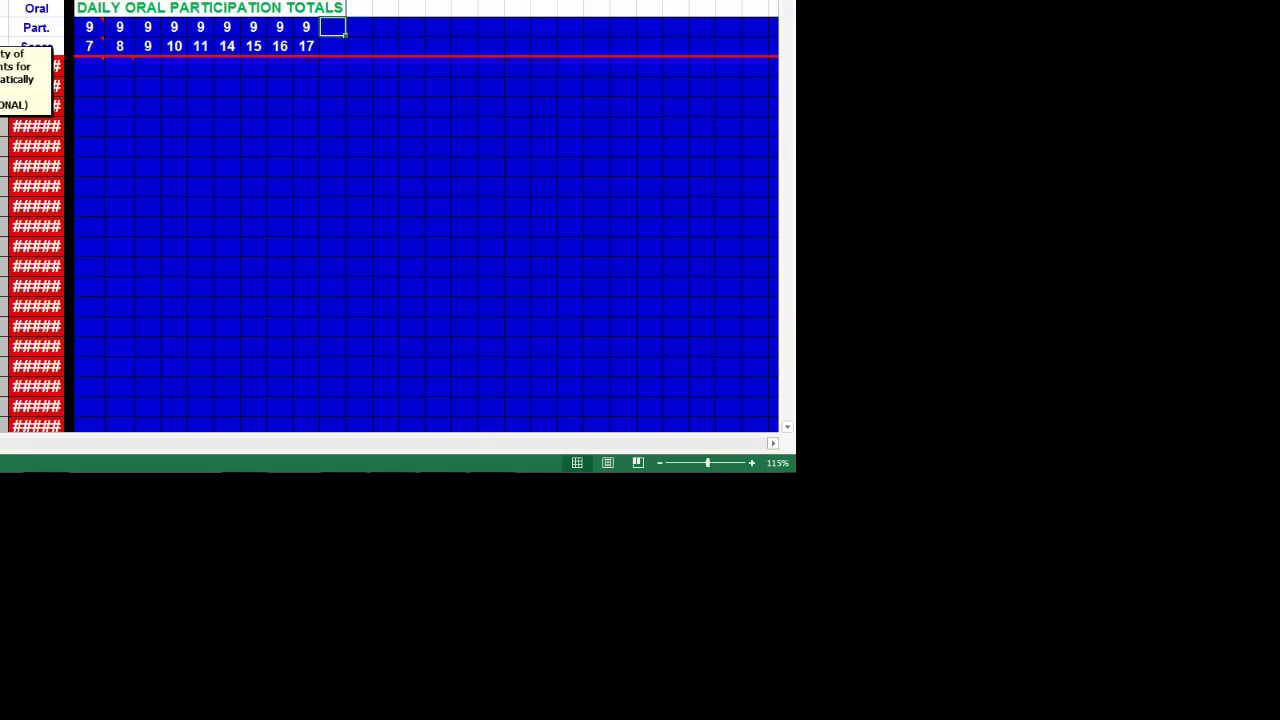
# - Examine the cell notes in the summary columns preceding the daily totals, including the one on class periods devoted to discussion
pyautogui.click(0, 66)
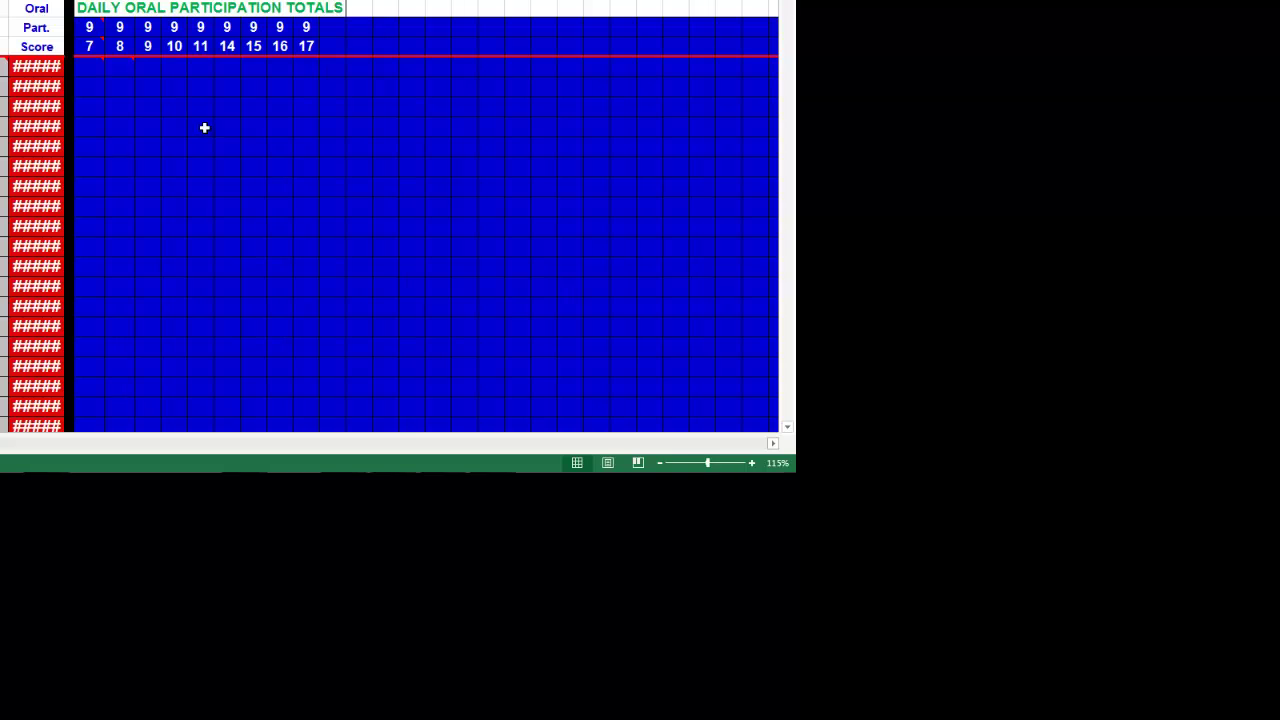
pyautogui.moveTo(2, 40)
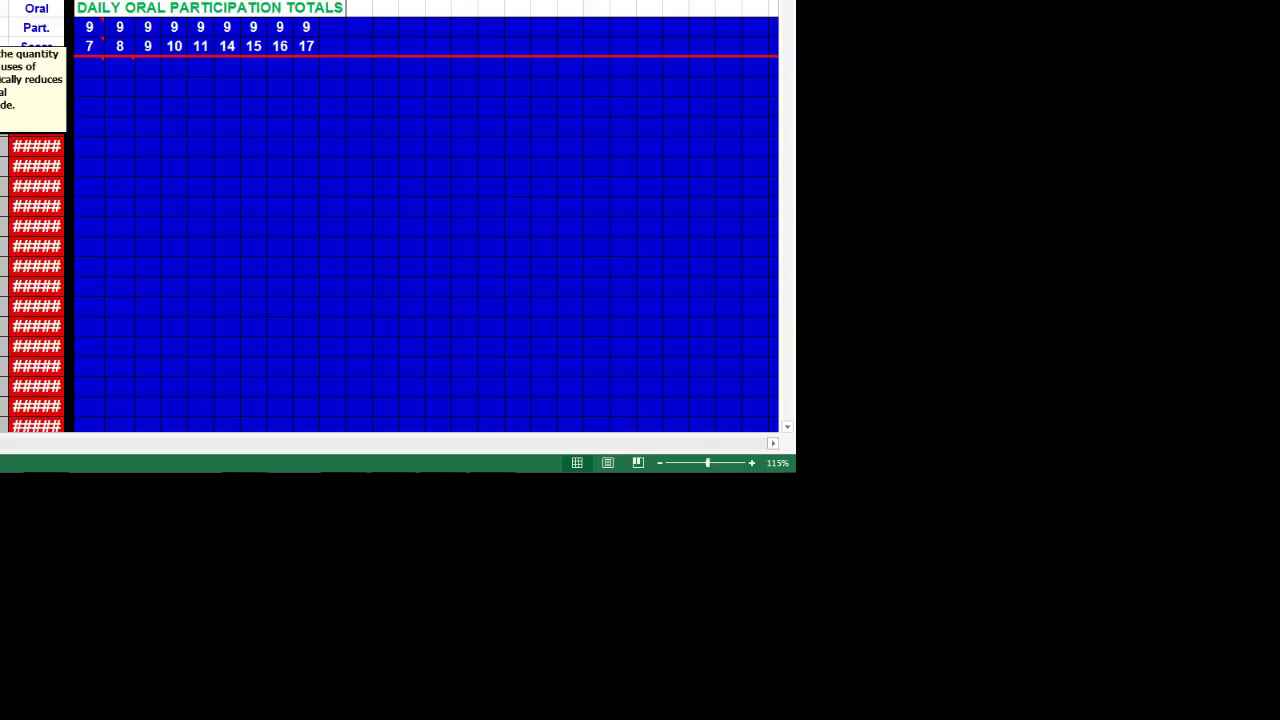
pyautogui.press('F2')
pyautogui.press('Return')
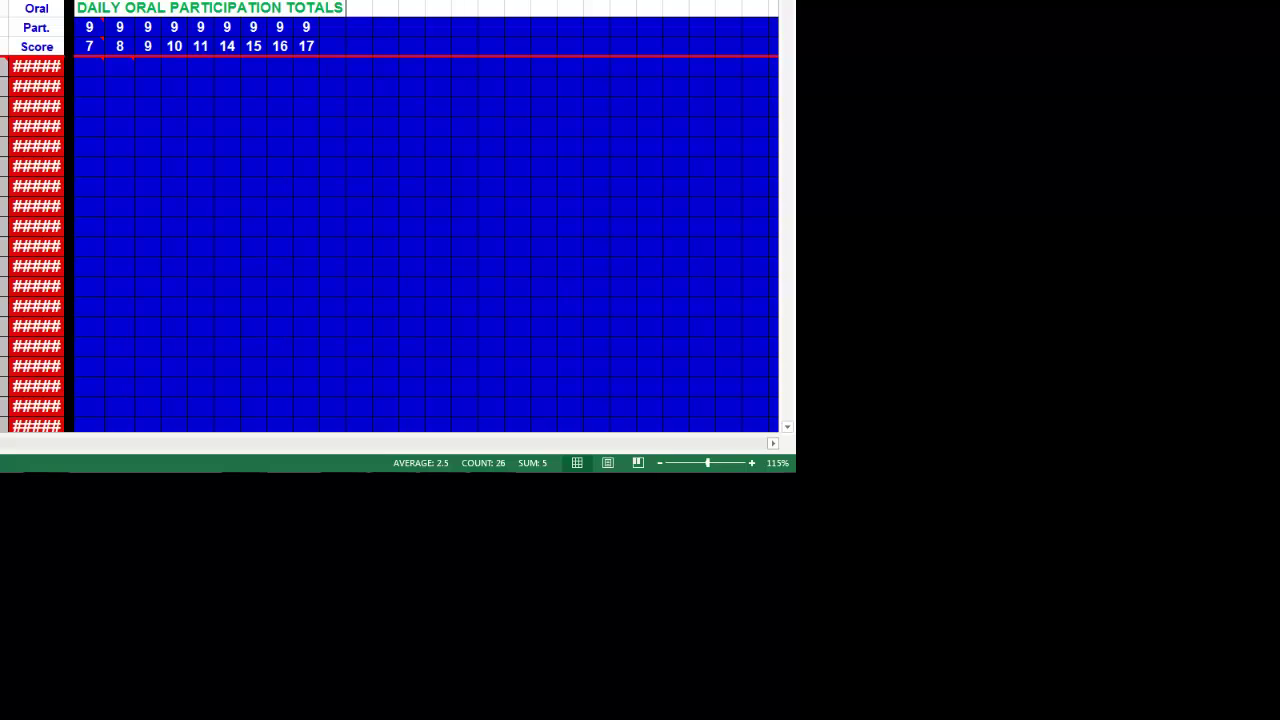
pyautogui.click(2, 66)
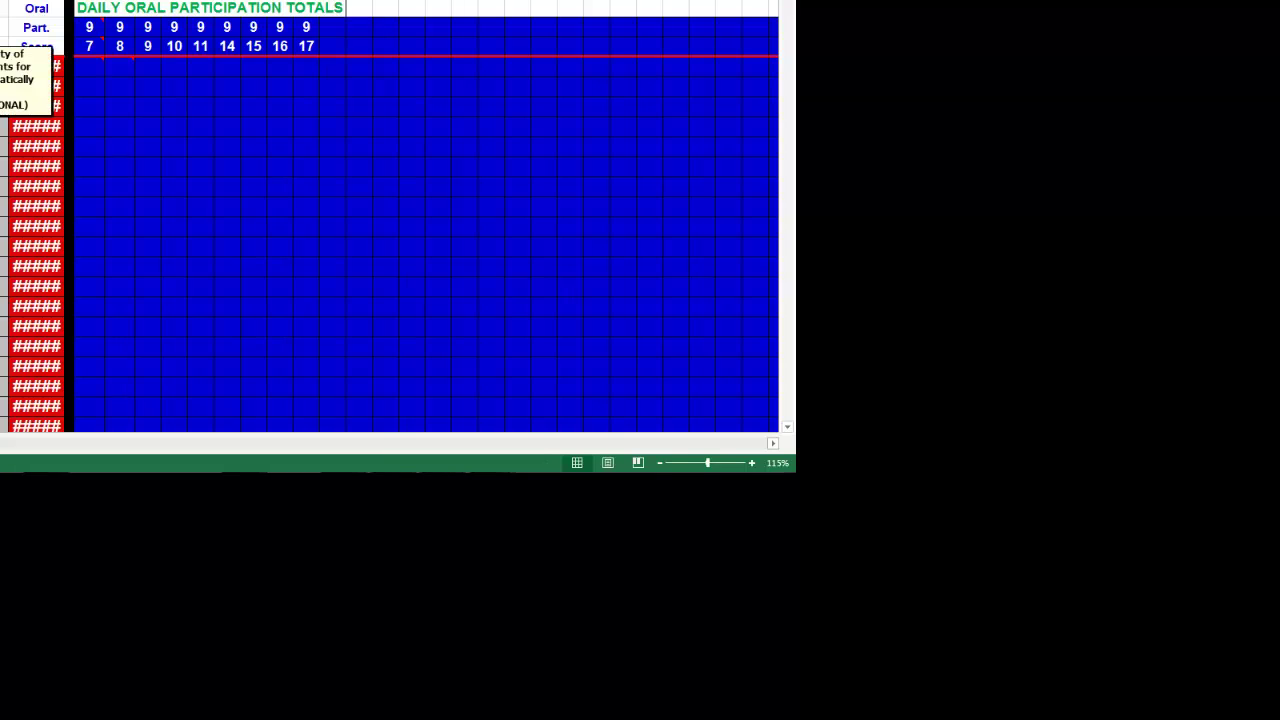
pyautogui.moveTo(2, 66); pyautogui.dragTo(2, 86)
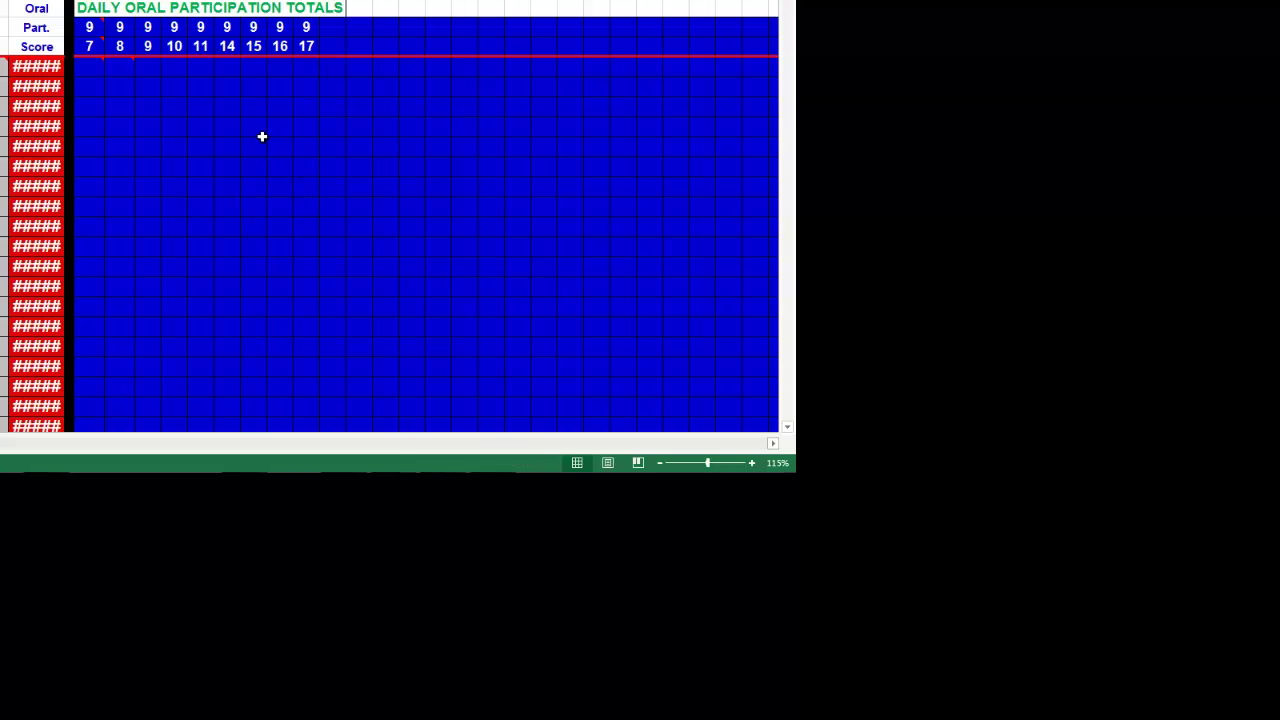
pyautogui.moveTo(1, 100)
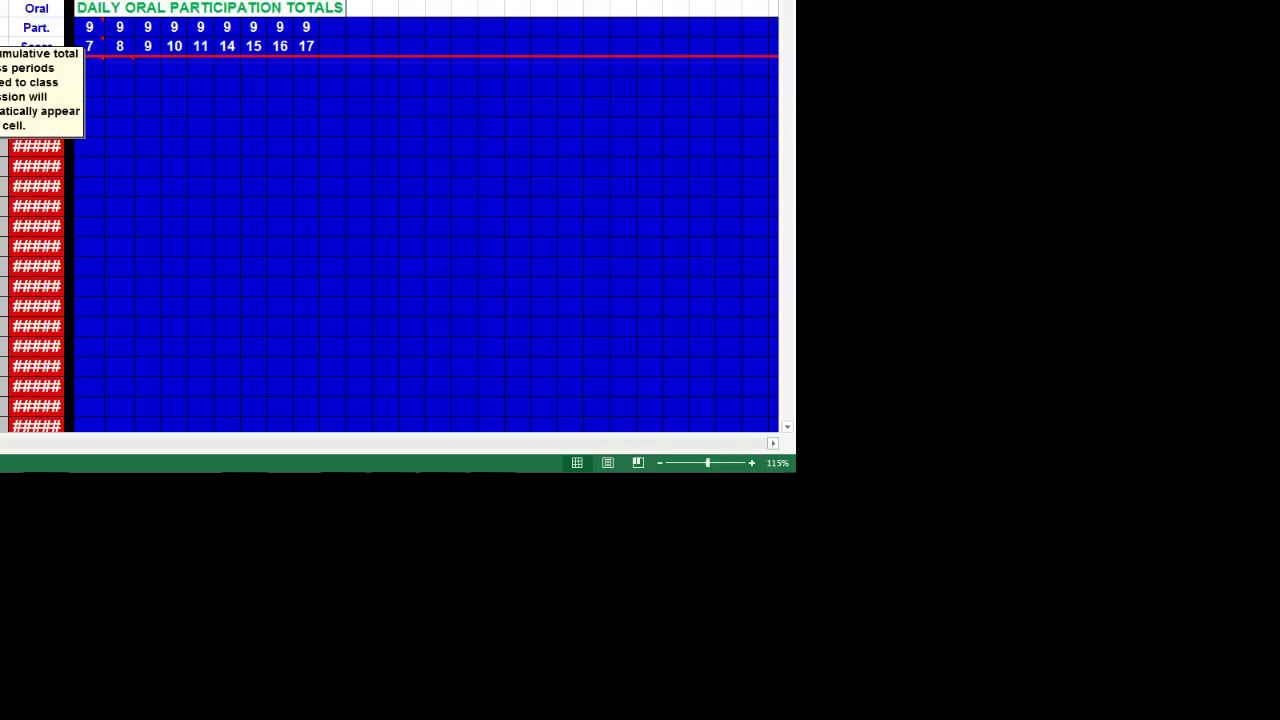
pyautogui.moveTo(12, 55)
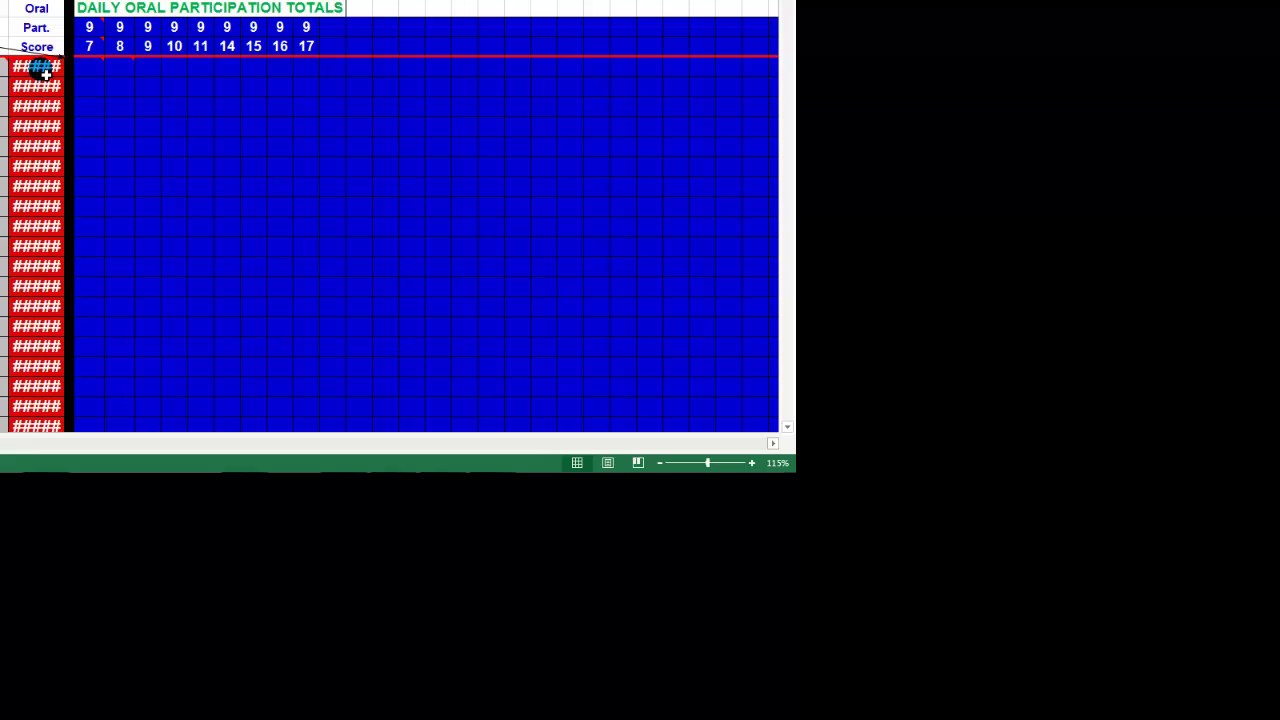
# - Go along the first student's row from the daily oral participation totals to the Student Absences section
pyautogui.moveTo(94, 76)
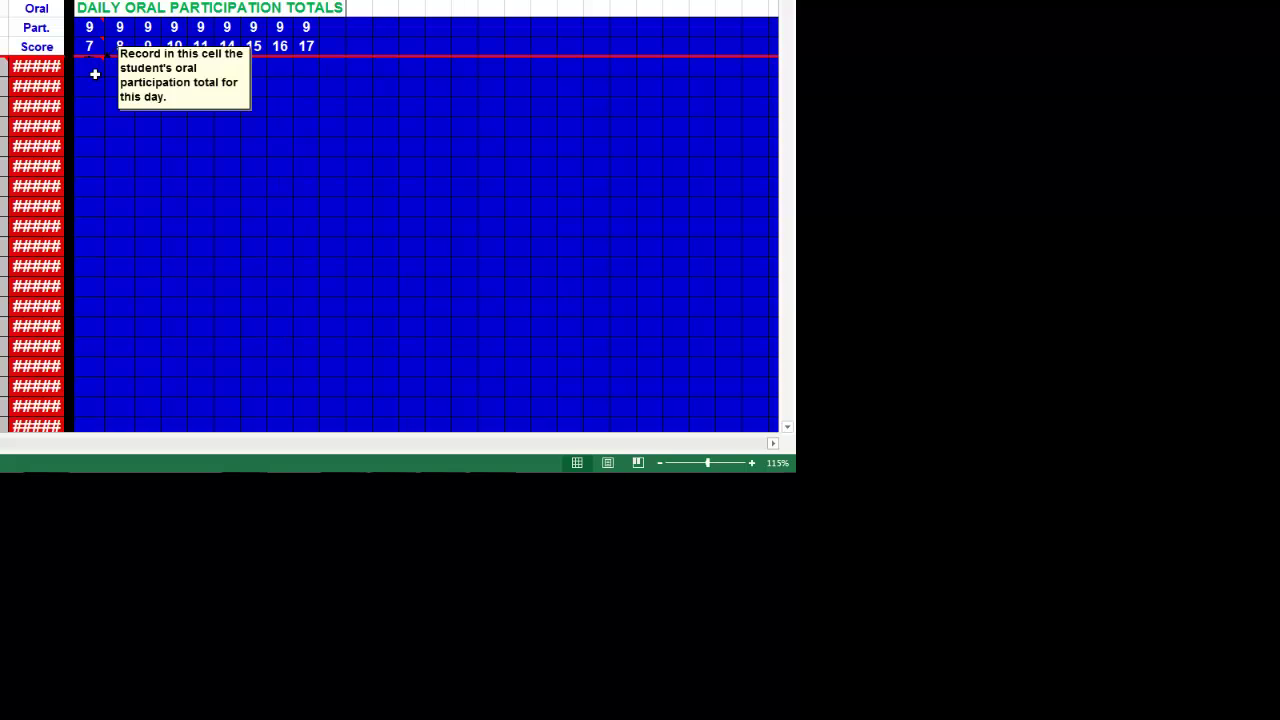
pyautogui.click(95, 74)
pyautogui.press('Right')
pyautogui.press('Right')
pyautogui.press('Right')
pyautogui.press('Right')
pyautogui.press('Right')
pyautogui.press('Right')
pyautogui.press('Right')
pyautogui.press('Right')
pyautogui.press('Right')
pyautogui.press('Right')
pyautogui.press('Right')
pyautogui.press('Right')
pyautogui.press('Right')
pyautogui.press('Right')
pyautogui.press('Right')
pyautogui.press('Right')
pyautogui.press('Right')
pyautogui.press('Right')
pyautogui.press('Right')
pyautogui.press('Right')
pyautogui.press('Right')
pyautogui.press('Right')
pyautogui.press('Right')
pyautogui.press('Right')
pyautogui.press('Right')
pyautogui.press('Right')
pyautogui.press('Right')
pyautogui.press('Right')
pyautogui.press('Right')
pyautogui.press('Right')
pyautogui.press('Right')
pyautogui.press('Right')
pyautogui.press('Right')
pyautogui.press('Right')
pyautogui.press('Right')
pyautogui.press('Right')
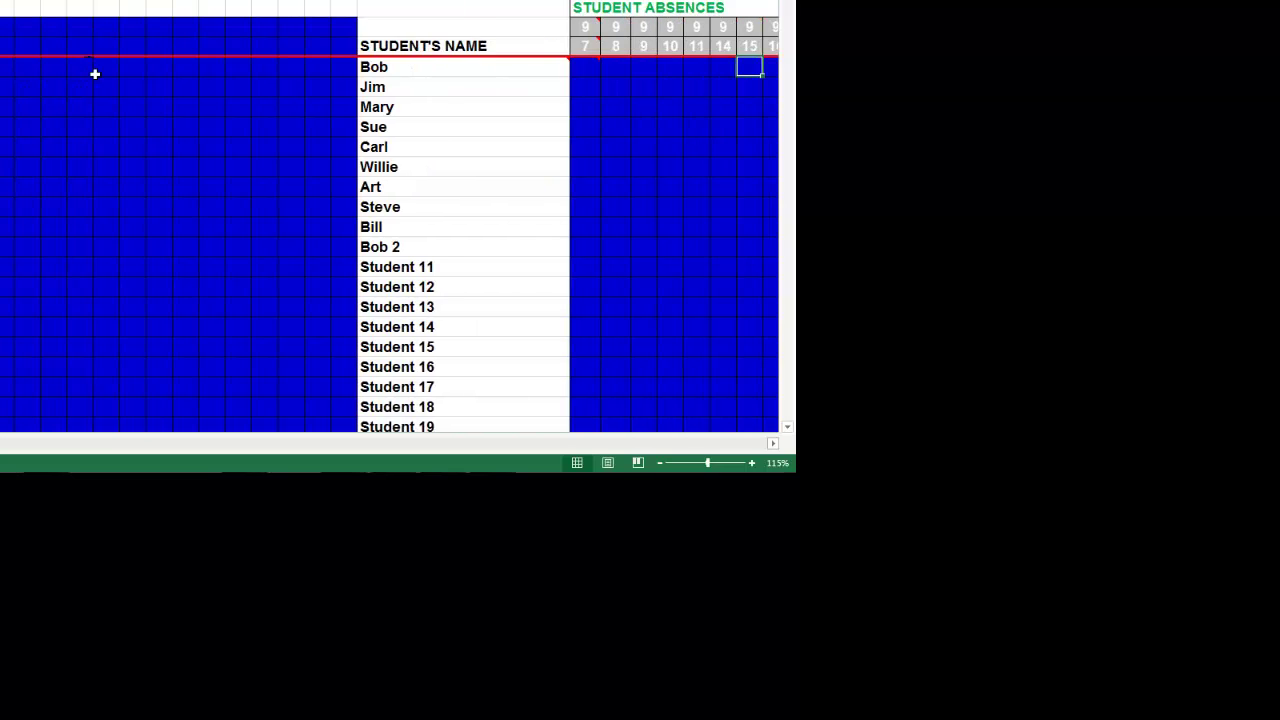
pyautogui.press('Right')
pyautogui.press('Right')
pyautogui.press('Right')
pyautogui.press('Right')
pyautogui.press('Right')
pyautogui.press('Right')
pyautogui.press('Right')
pyautogui.press('Right')
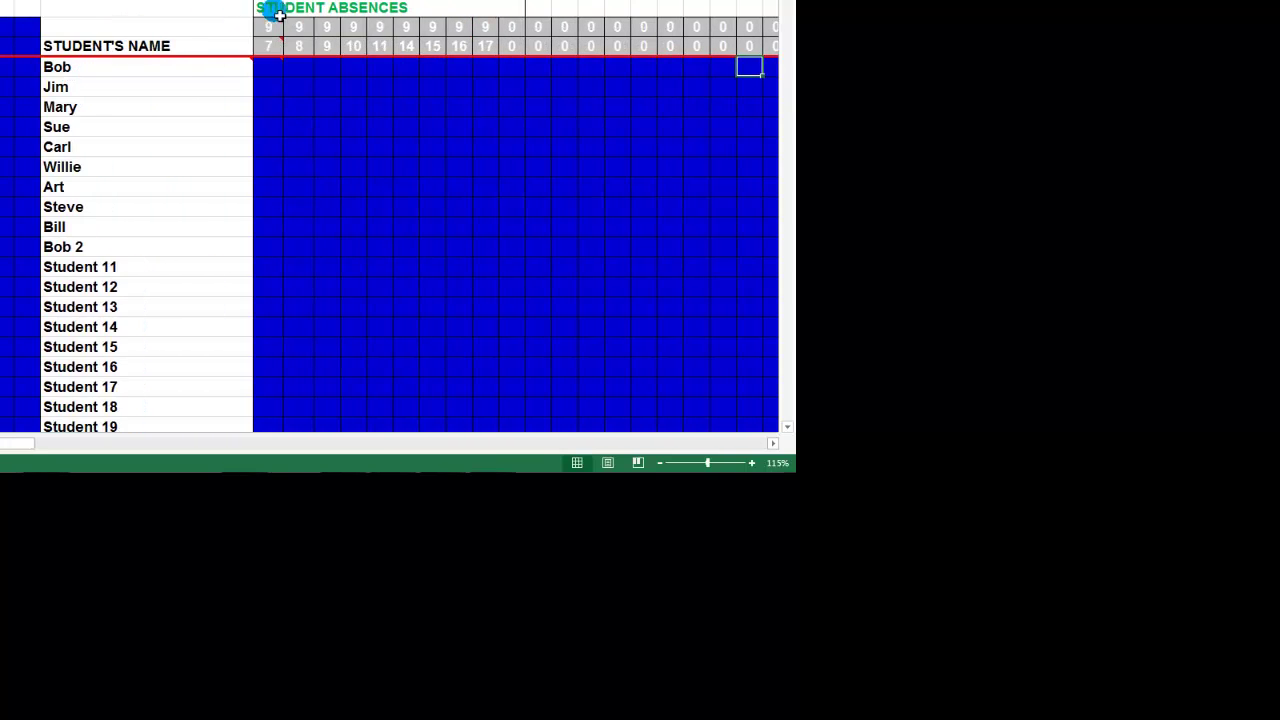
# - Mark the first and fifth students absent for 9/7 by entering A in the Student Absences section
pyautogui.moveTo(100, 66); pyautogui.dragTo(92, 252)
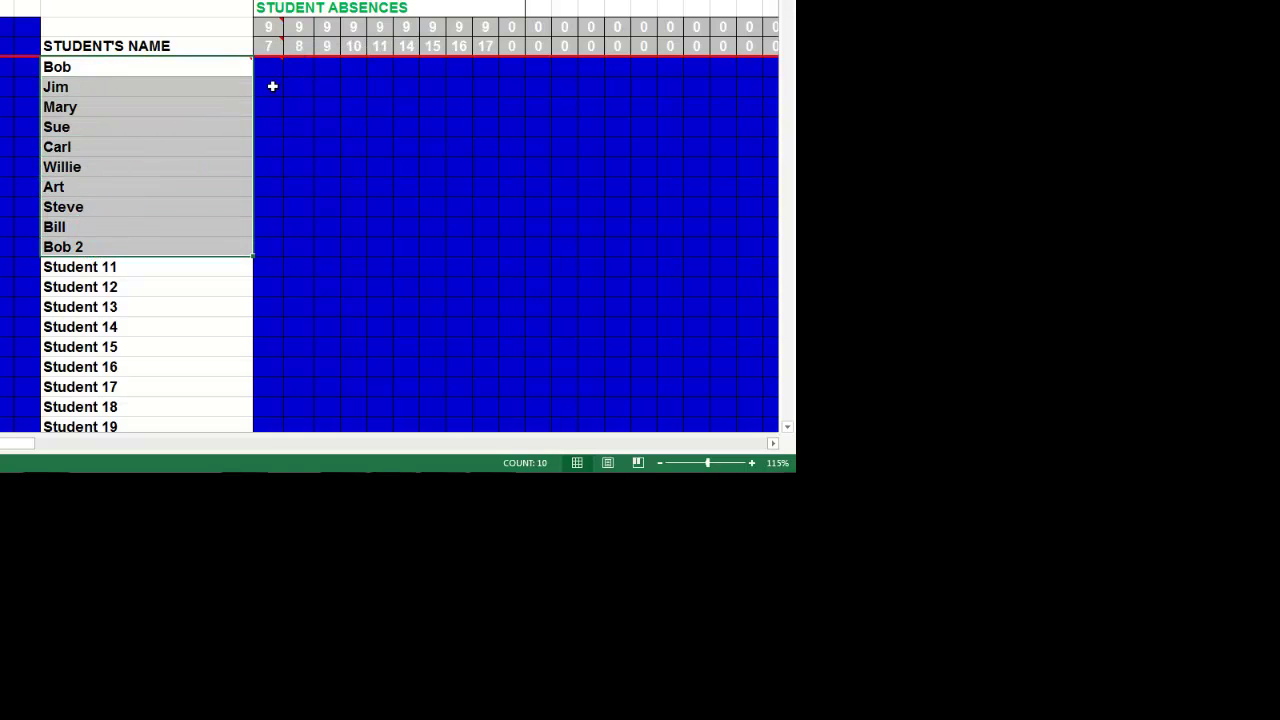
pyautogui.click(271, 74)
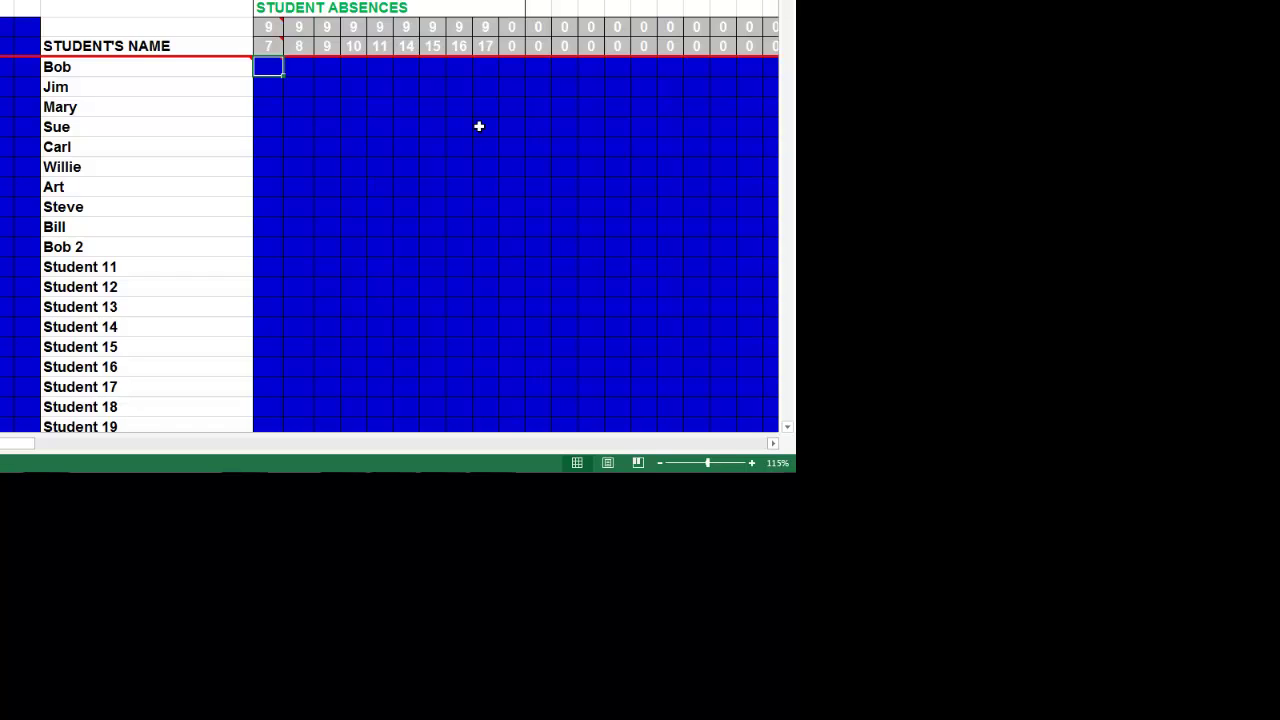
pyautogui.write('A')
pyautogui.press('Return')
pyautogui.press('Down')
pyautogui.press('Down')
pyautogui.press('Down')
pyautogui.write('A')
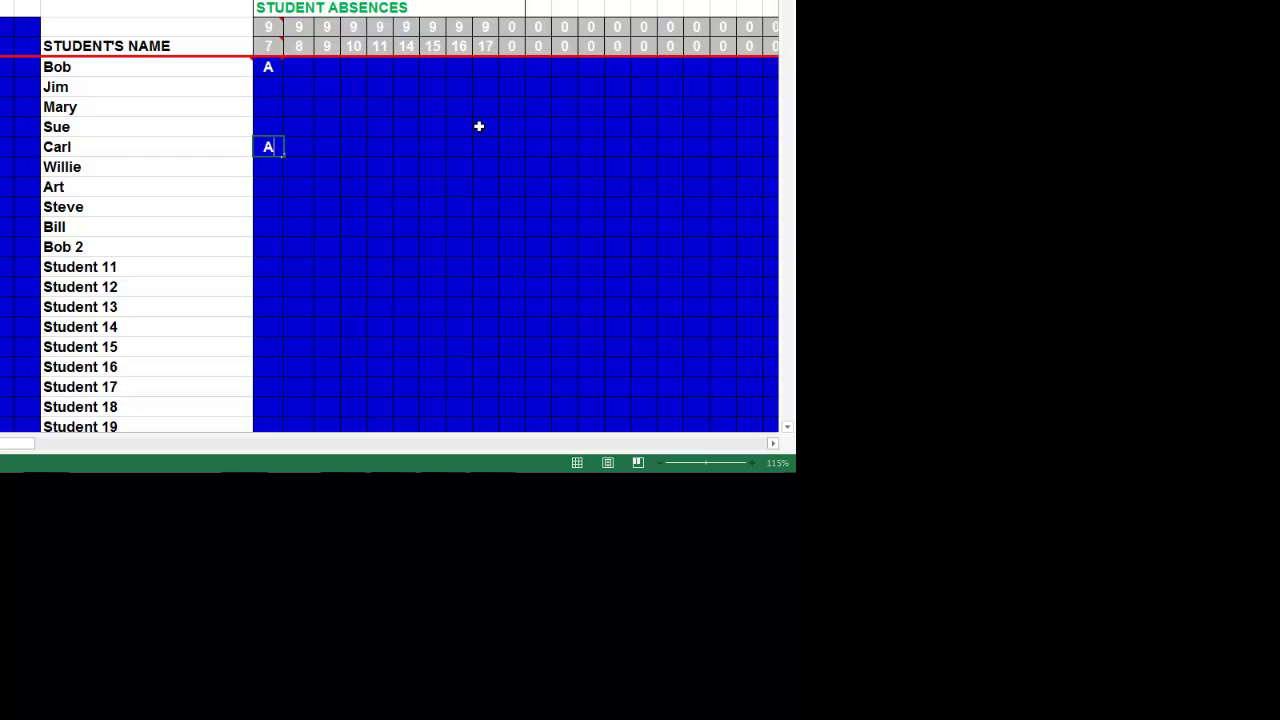
pyautogui.press('Return')
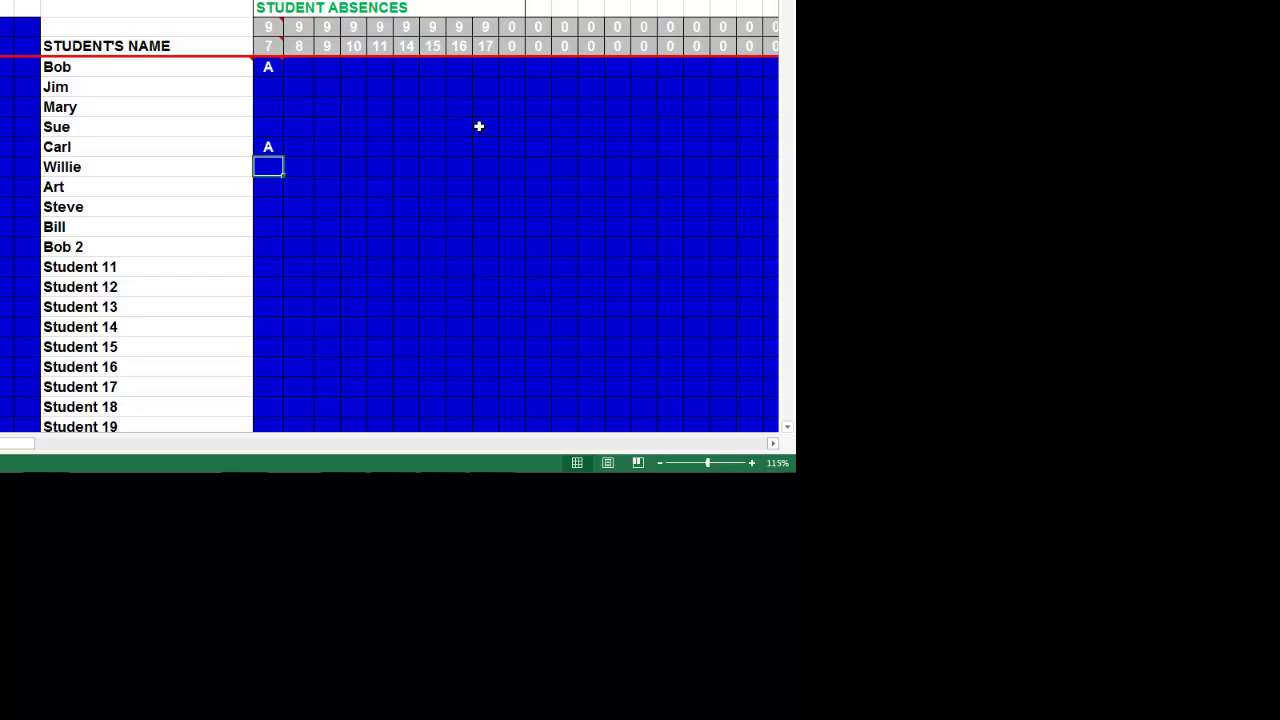
# - Clear the absence marks of the first and fifth students for 9/7
pyautogui.press('Up')
pyautogui.press('Up')
pyautogui.press('Up')
pyautogui.press('Up')
pyautogui.press('Up')
pyautogui.press('Up')
pyautogui.press('Down')
pyautogui.press('Delete')
pyautogui.press('Down')
pyautogui.press('Down')
pyautogui.press('Down')
pyautogui.press('Down')
pyautogui.press('Delete')
pyautogui.press('Up')
pyautogui.press('Up')
pyautogui.press('Up')
pyautogui.press('Up')
# - Return to the daily oral participation totals and highlight the first sixteen date columns for review
pyautogui.press('Left')
pyautogui.press('Left')
pyautogui.press('Left')
pyautogui.press('Left')
pyautogui.press('Left')
pyautogui.press('Left')
pyautogui.press('Left')
pyautogui.press('Left')
pyautogui.press('Left')
pyautogui.press('Left')
pyautogui.press('Left')
pyautogui.press('Left')
pyautogui.press('Left')
pyautogui.press('Left')
pyautogui.press('Left')
pyautogui.press('Left')
pyautogui.press('Left')
pyautogui.press('Left')
pyautogui.press('Left')
pyautogui.press('Left')
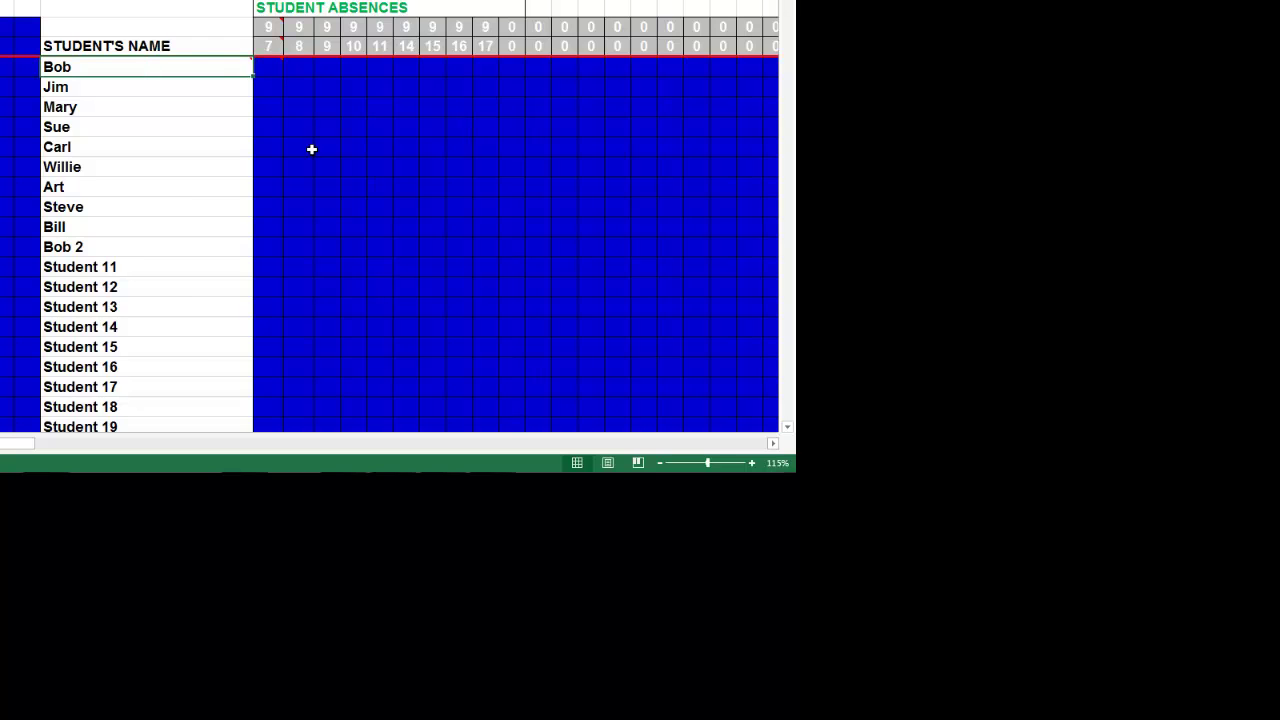
pyautogui.click(312, 149)
pyautogui.hscroll(-10, 312, 149)
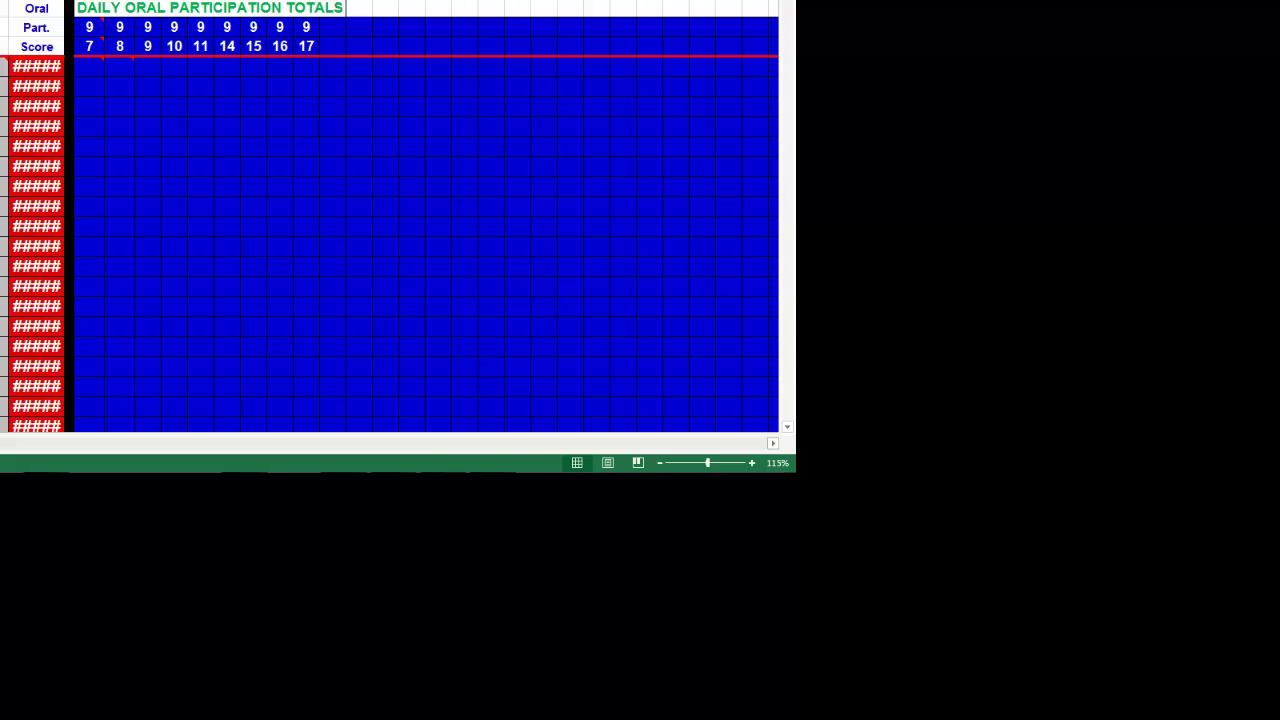
pyautogui.moveTo(76, 2); pyautogui.dragTo(503, 2)
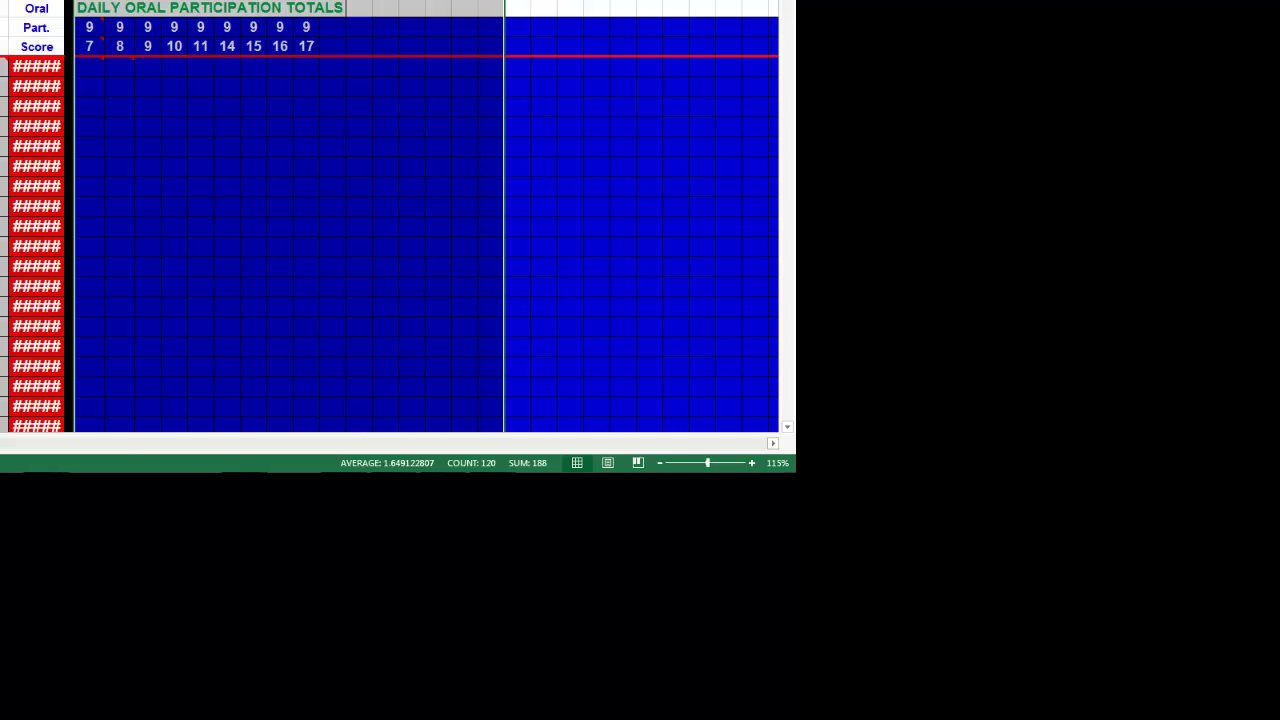
pyautogui.click(648, 92)
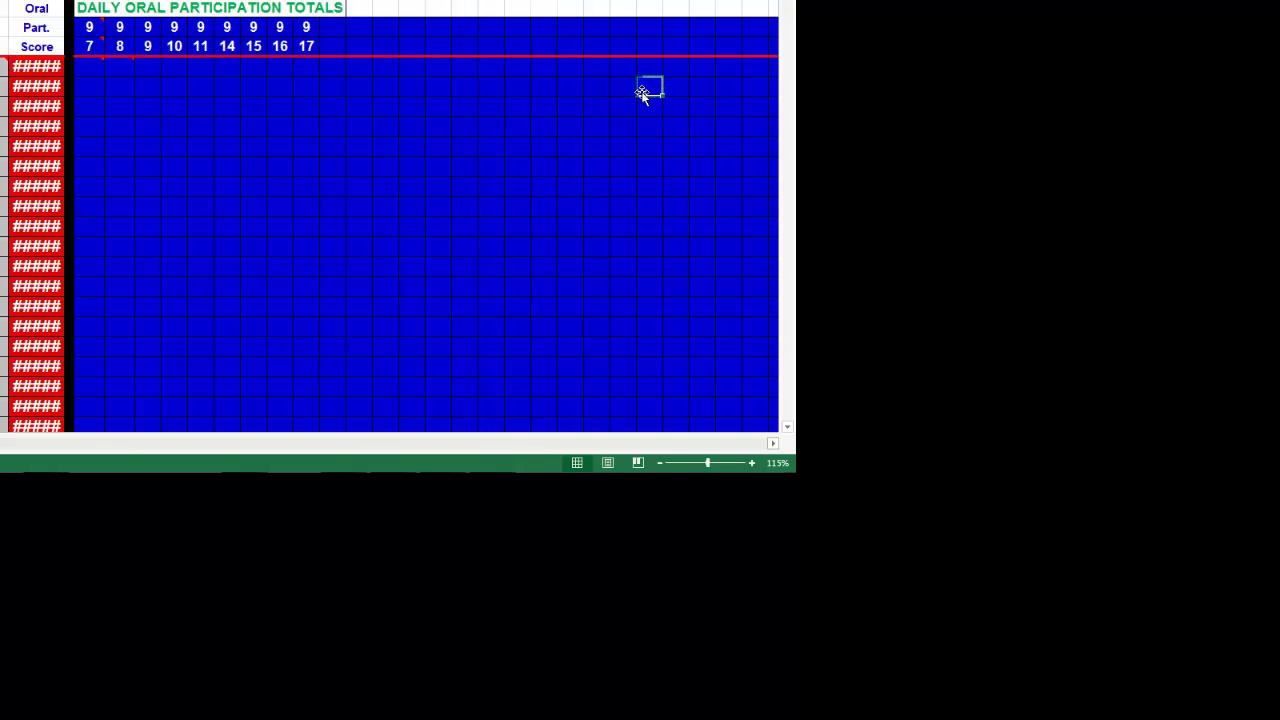
# - Go along the second student's row to the Student Absences section and back to the daily oral participation totals
pyautogui.press('Right')
pyautogui.press('Right')
pyautogui.press('Right')
pyautogui.press('Right')
pyautogui.press('Right')
pyautogui.press('Right')
pyautogui.press('Right')
pyautogui.press('Right')
pyautogui.press('Right')
pyautogui.press('Right')
pyautogui.press('Right')
pyautogui.press('Right')
pyautogui.press('Right')
pyautogui.press('Right')
pyautogui.press('Right')
pyautogui.press('Right')
pyautogui.press('Right')
pyautogui.press('Right')
pyautogui.press('Right')
pyautogui.press('Right')
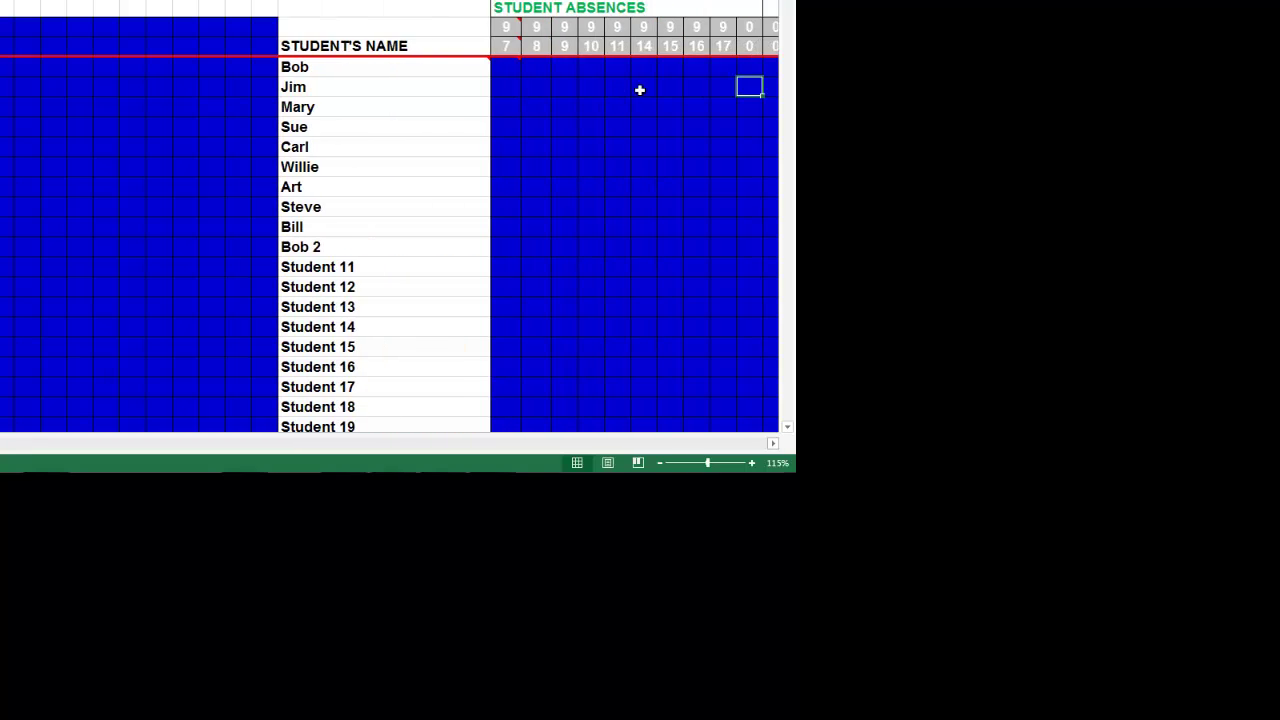
pyautogui.press('Left')
pyautogui.press('Left')
pyautogui.press('Left')
pyautogui.press('Left')
pyautogui.press('Left')
pyautogui.press('Left')
pyautogui.press('Left')
pyautogui.press('Left')
pyautogui.press('Left')
pyautogui.press('Left')
pyautogui.press('Left')
pyautogui.press('Left')
pyautogui.press('Left')
pyautogui.press('Left')
pyautogui.press('Left')
pyautogui.press('Left')
pyautogui.press('Left')
pyautogui.press('Left')
pyautogui.press('Left')
pyautogui.press('Left')
pyautogui.press('Left')
pyautogui.press('Left')
pyautogui.press('Left')
pyautogui.press('Left')
pyautogui.press('Left')
pyautogui.press('Left')
pyautogui.press('Left')
pyautogui.press('Left')
pyautogui.press('Left')
pyautogui.press('Left')
pyautogui.press('Left')
pyautogui.press('Left')
pyautogui.press('Left')
pyautogui.press('Left')
pyautogui.press('Left')
pyautogui.press('Left')
pyautogui.press('Left')
pyautogui.press('Left')
pyautogui.press('Left')
pyautogui.press('Left')
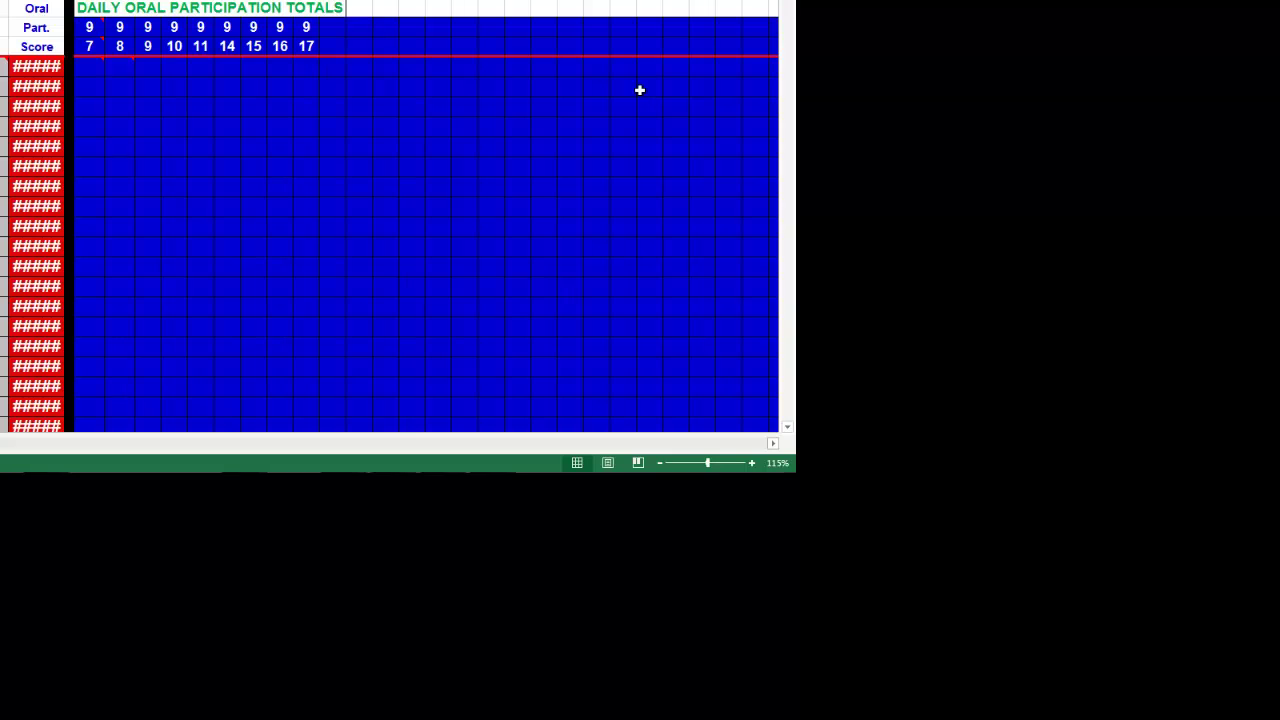
# - Enter the 9/7 oral participation totals 3, 8, 2, 3 and 9 for the first five students
pyautogui.press('Right')
pyautogui.press('Right')
pyautogui.write('3')
pyautogui.press('Return')
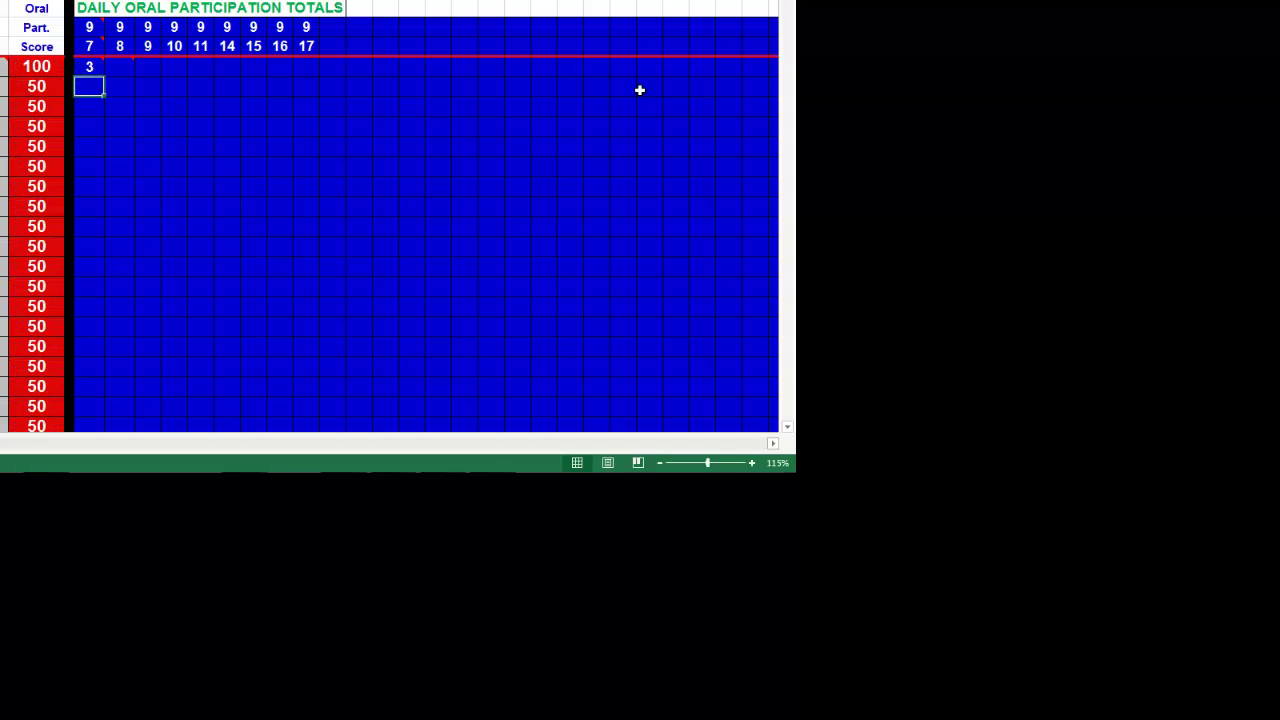
pyautogui.write('8')
pyautogui.press('Return')
pyautogui.write('2')
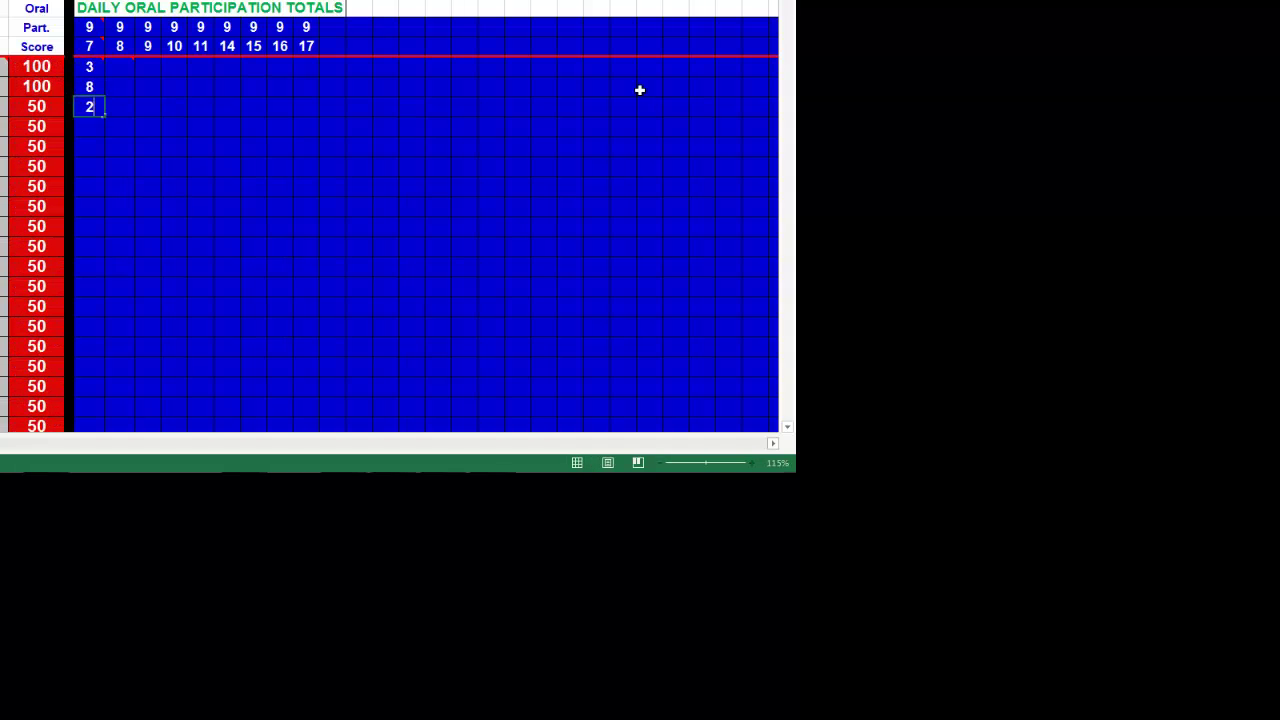
pyautogui.press('Return')
pyautogui.write('3')
pyautogui.press('Return')
pyautogui.write('9')
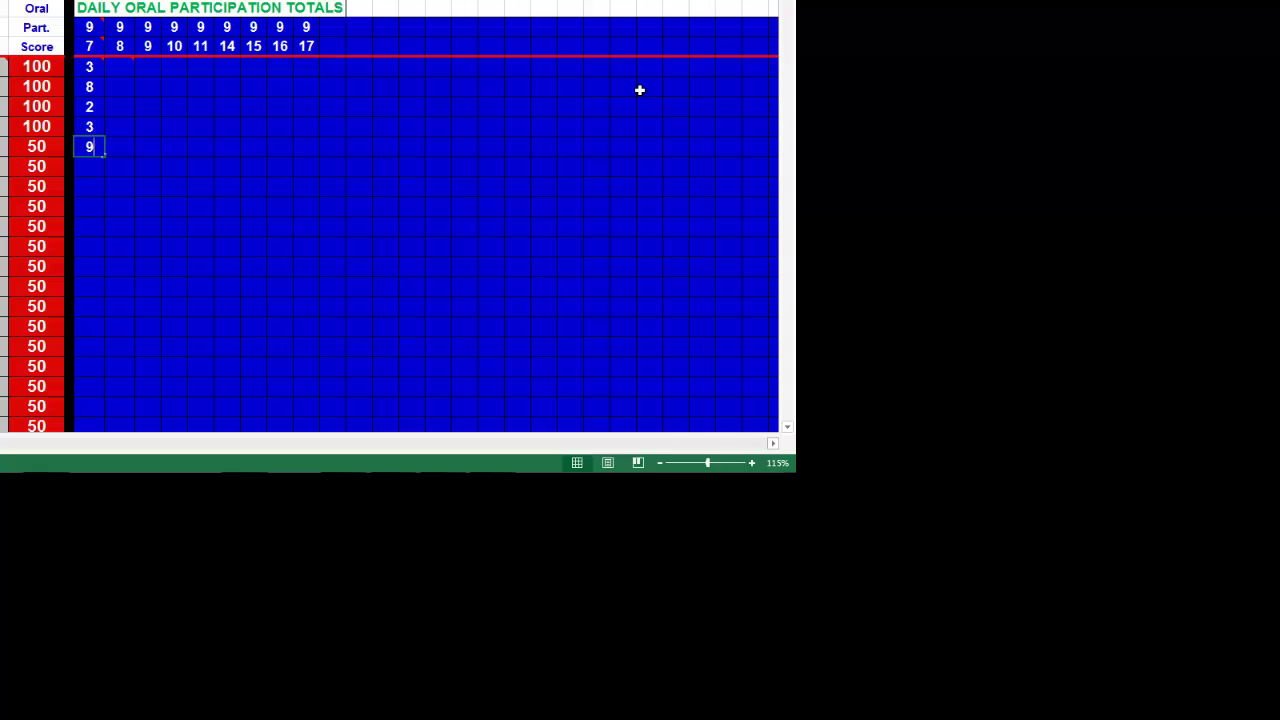
pyautogui.press('Return')
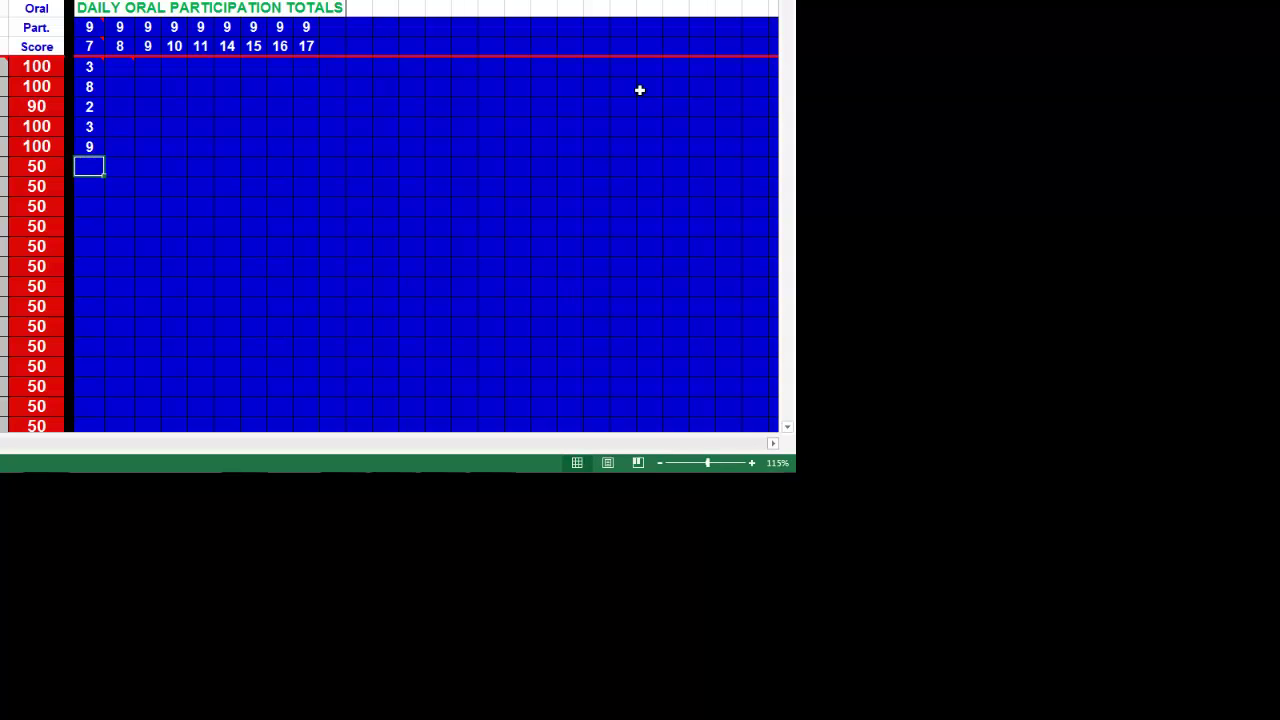
# - Enter the 9/7 oral participation totals 1, 9, 15 and 4 for the sixth to ninth students
pyautogui.write('1')
pyautogui.press('Return')
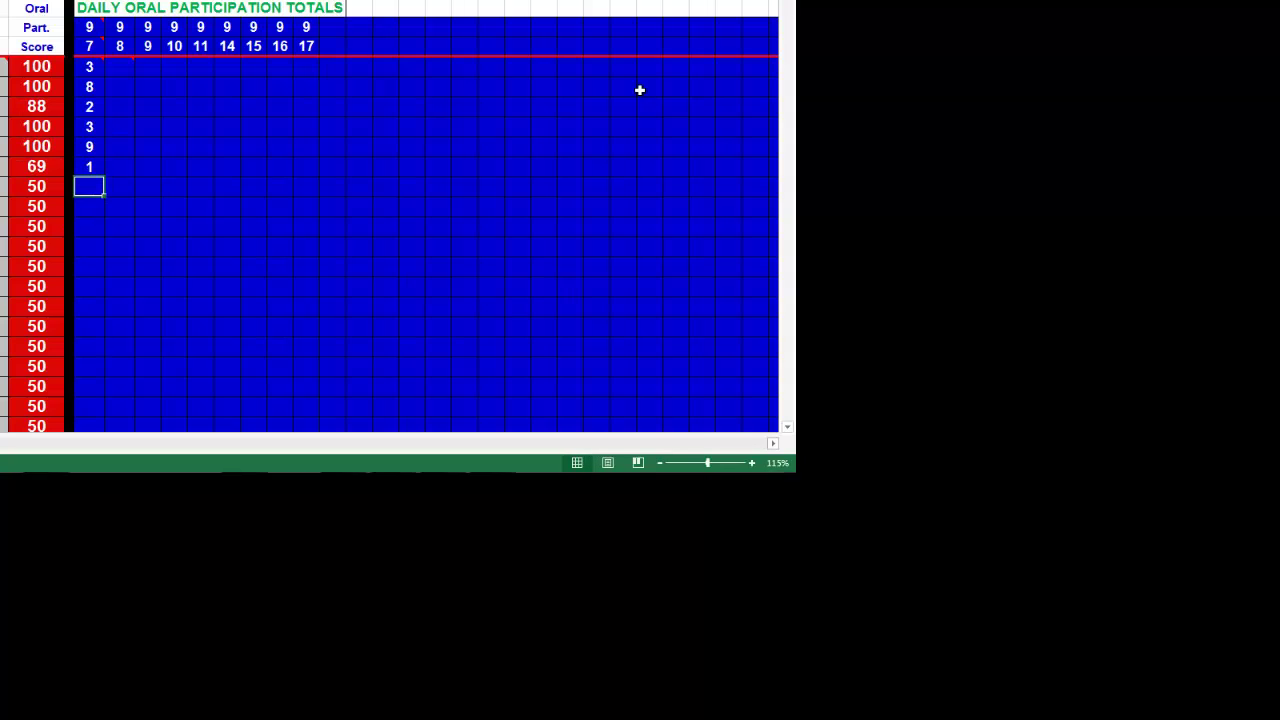
pyautogui.write('9')
pyautogui.press('Return')
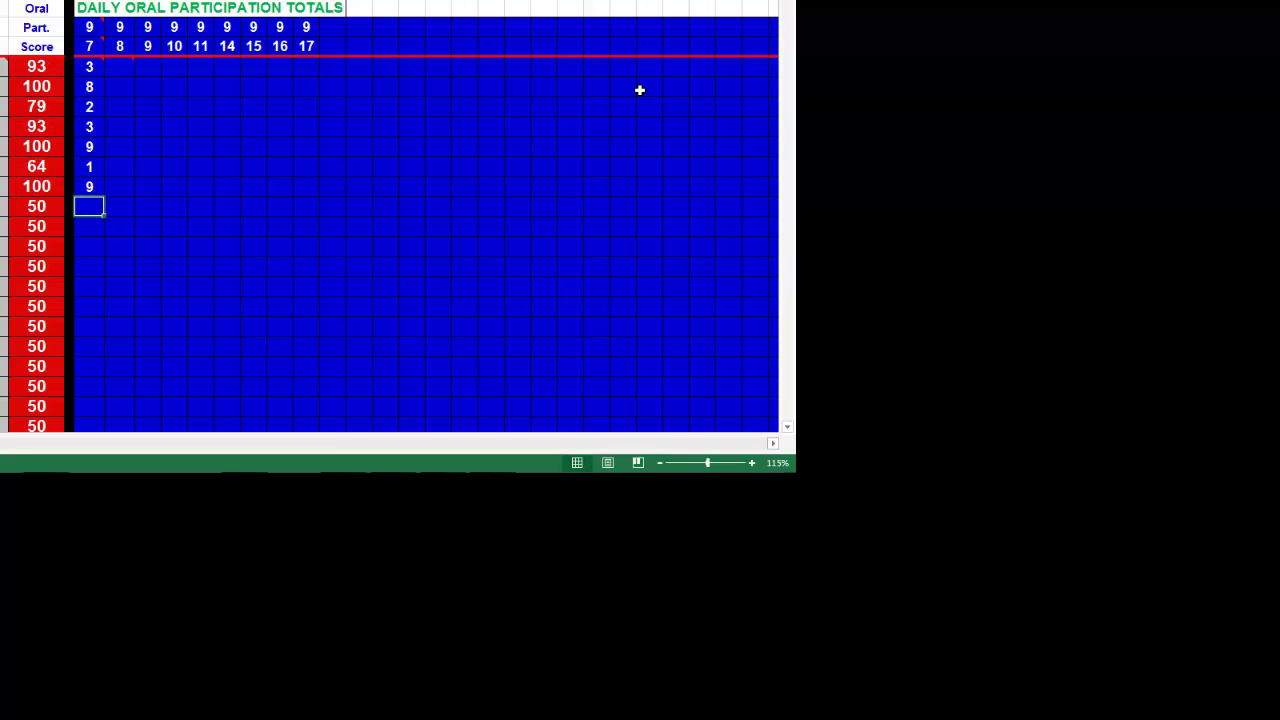
pyautogui.write('15')
pyautogui.press('Return')
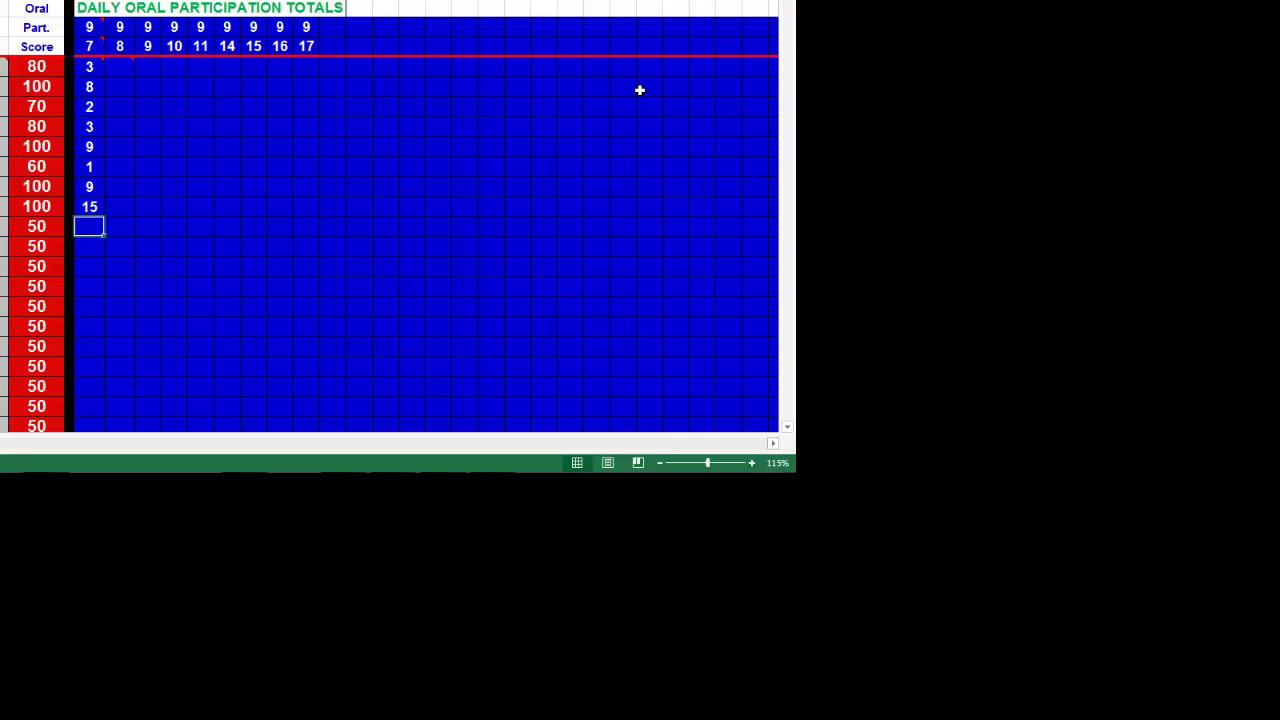
pyautogui.write('4')
pyautogui.press('Return')
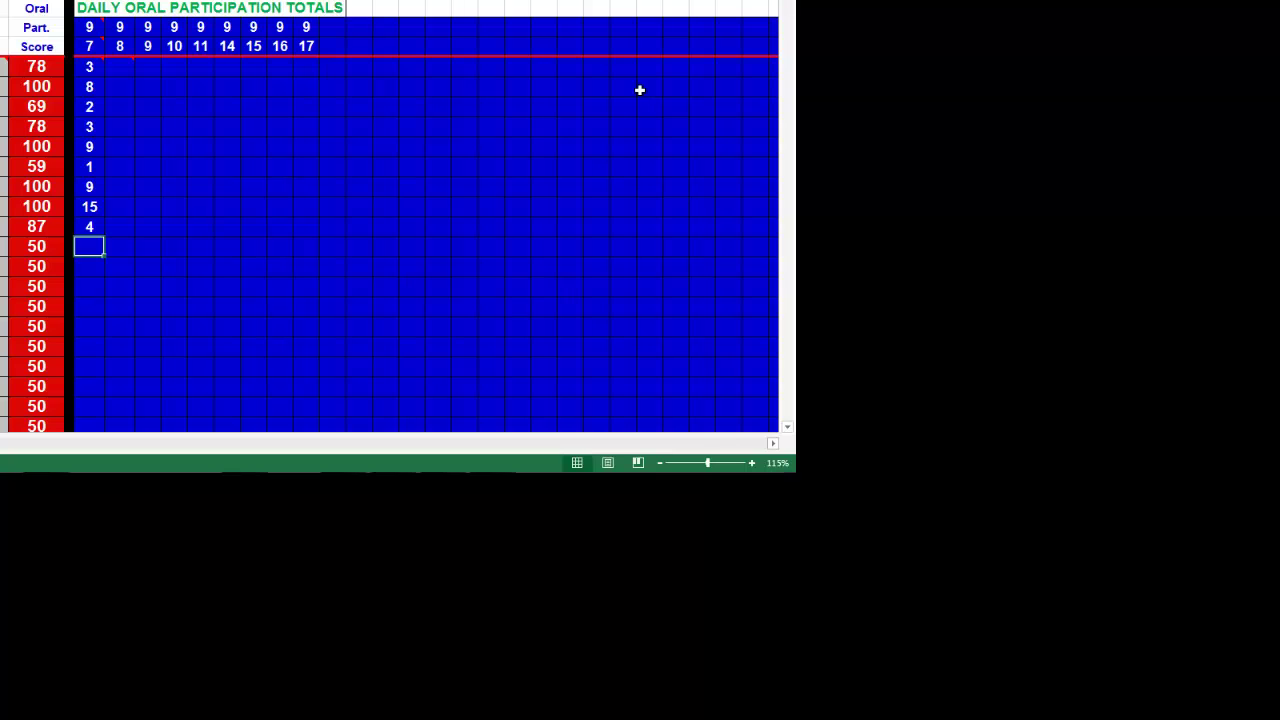
# - Mark the tenth student absent with an A for 9/7 in the Student Absences section
pyautogui.press('Right')
pyautogui.press('Right')
pyautogui.press('Right')
pyautogui.press('Right')
pyautogui.press('Right')
pyautogui.press('Right')
pyautogui.press('Right')
pyautogui.press('Right')
pyautogui.press('Right')
pyautogui.press('Right')
pyautogui.press('Right')
pyautogui.press('Right')
pyautogui.press('Right')
pyautogui.press('Right')
pyautogui.press('Right')
pyautogui.press('Right')
pyautogui.press('Right')
pyautogui.press('Right')
pyautogui.press('Right')
pyautogui.press('Right')
pyautogui.press('Left')
pyautogui.press('Left')
pyautogui.press('Left')
pyautogui.press('Left')
pyautogui.press('Left')
pyautogui.press('Left')
pyautogui.press('Left')
pyautogui.press('Left')
pyautogui.press('Left')
pyautogui.press('Left')
pyautogui.press('Left')
pyautogui.press('Left')
pyautogui.press('Left')
pyautogui.press('Left')
pyautogui.press('Left')
pyautogui.press('Left')
pyautogui.press('Left')
pyautogui.press('Left')
pyautogui.press('Left')
pyautogui.press('Left')
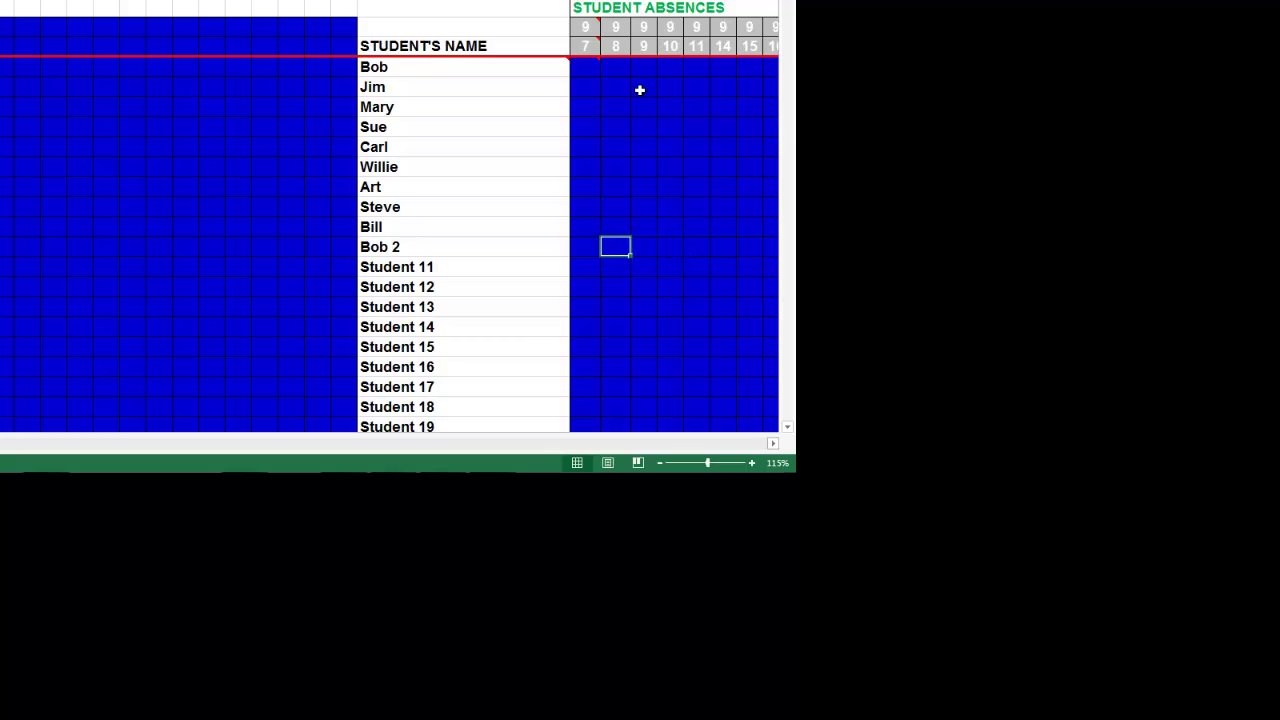
pyautogui.write('A')
# - Enter the 9/8 oral participation totals 4, 3, 8 and 9 for the first four students
pyautogui.press('Left')
pyautogui.press('Left')
pyautogui.press('Left')
pyautogui.press('Left')
pyautogui.press('Left')
pyautogui.press('Left')
pyautogui.press('Left')
pyautogui.press('Left')
pyautogui.press('Left')
pyautogui.press('Left')
pyautogui.press('Left')
pyautogui.press('Left')
pyautogui.press('Left')
pyautogui.press('Left')
pyautogui.press('Left')
pyautogui.press('Left')
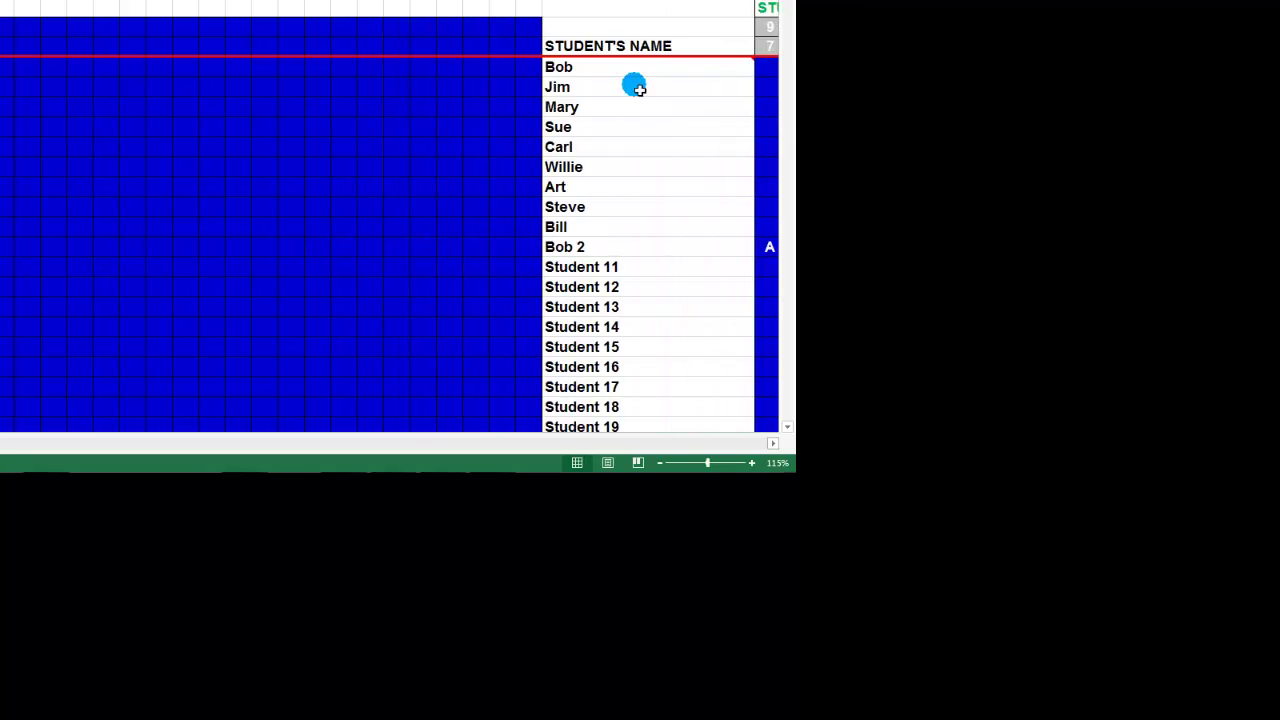
pyautogui.press('Left')
pyautogui.press('Left')
pyautogui.press('Left')
pyautogui.press('Left')
pyautogui.press('Left')
pyautogui.press('Left')
pyautogui.press('Left')
pyautogui.press('Left')
pyautogui.press('Left')
pyautogui.press('Left')
pyautogui.press('Left')
pyautogui.press('Left')
pyautogui.press('Left')
pyautogui.press('Left')
pyautogui.press('Left')
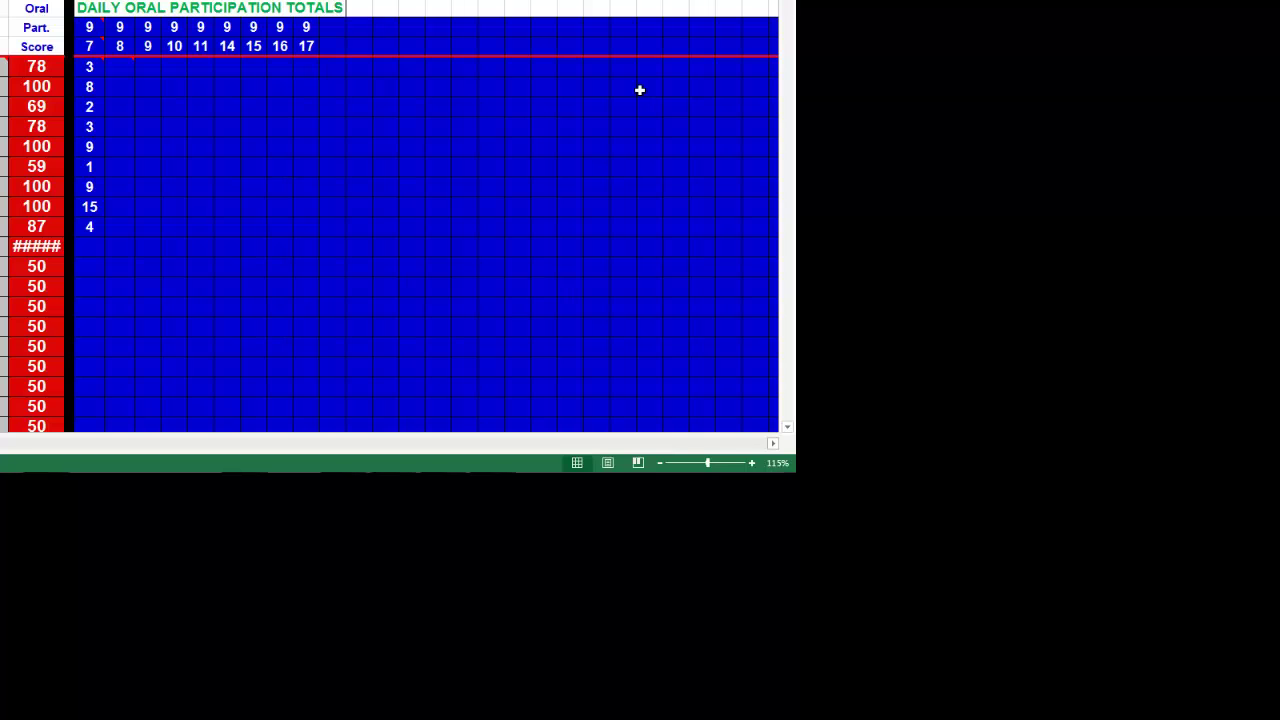
pyautogui.press('Right')
pyautogui.press('Right')
pyautogui.press('Right')
pyautogui.press('Right')
pyautogui.press('Up')
pyautogui.press('Up')
pyautogui.press('Up')
pyautogui.press('Up')
pyautogui.press('Up')
pyautogui.press('Up')
pyautogui.press('Up')
pyautogui.press('Up')
pyautogui.press('Up')
pyautogui.press('Up')
pyautogui.press('Down')
pyautogui.write('4')
pyautogui.press('Return')
pyautogui.write('3')
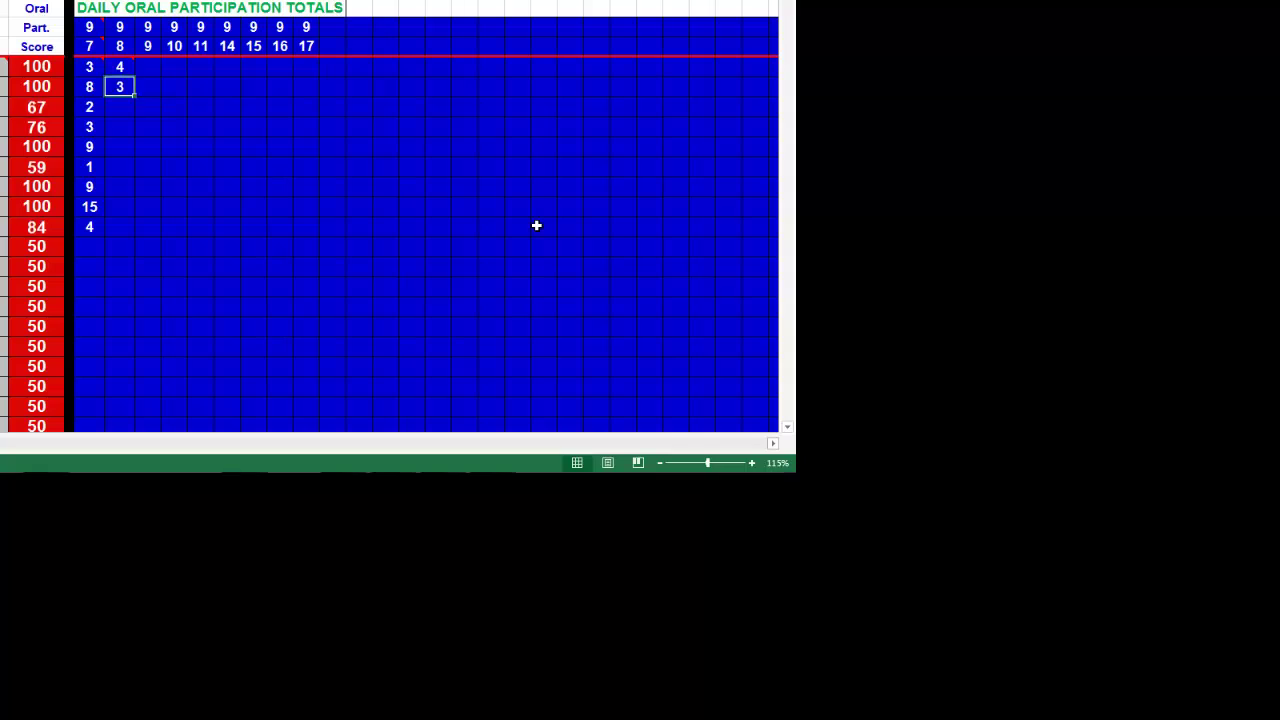
pyautogui.press('Return')
pyautogui.write('8')
pyautogui.press('Return')
pyautogui.write('9')
pyautogui.press('Return')
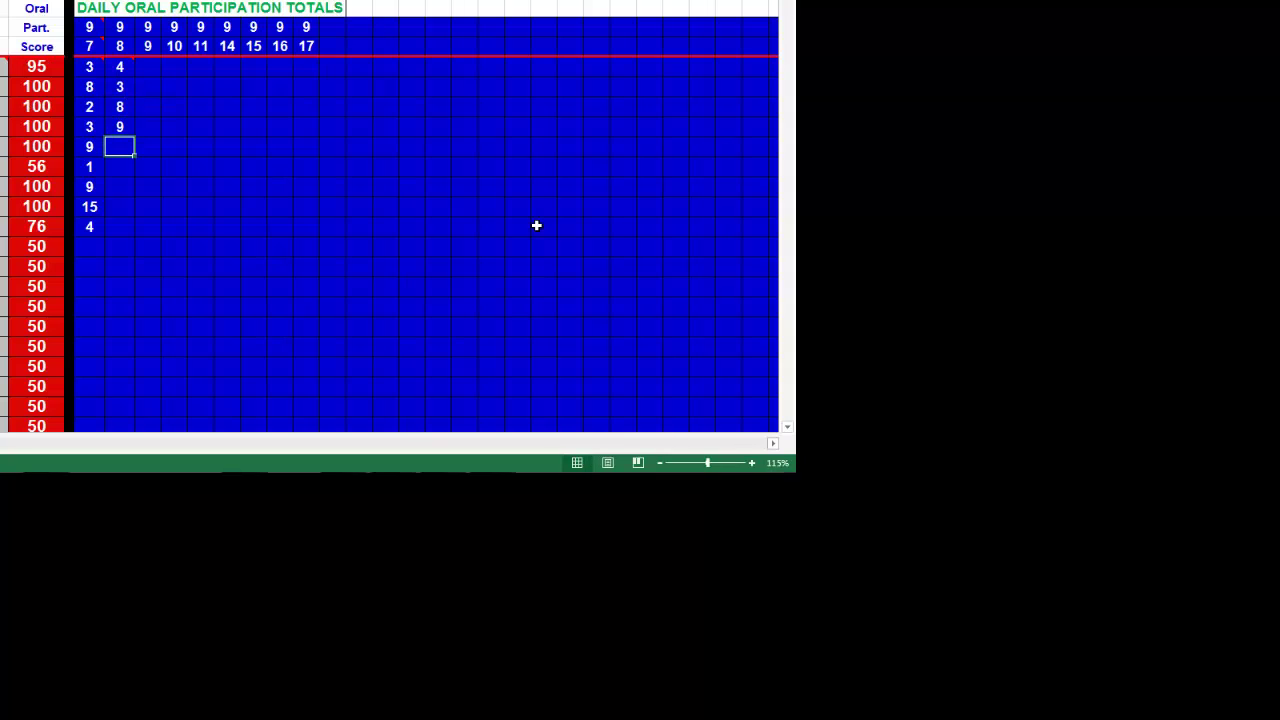
# - Enter the 9/8 oral participation totals 1, 8, 4, 2, 8 and 5 for the fifth to tenth students
pyautogui.write('1')
pyautogui.press('Return')
pyautogui.write('8')
pyautogui.press('Return')
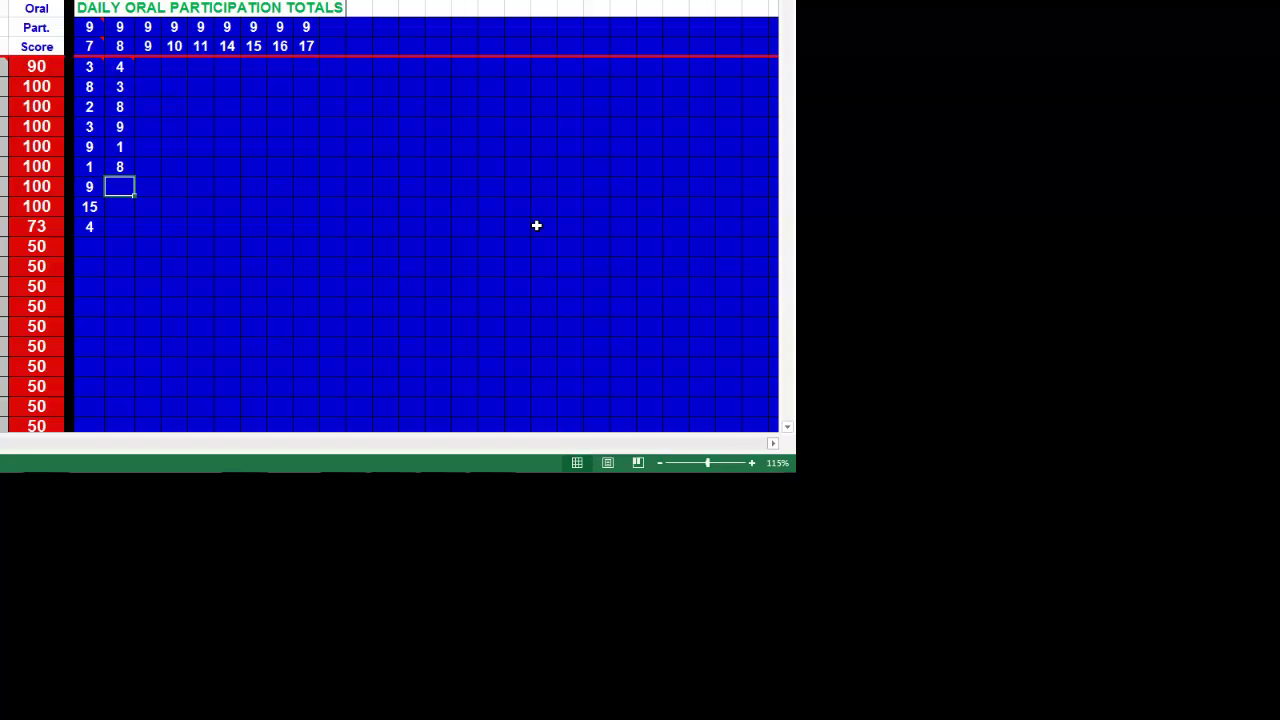
pyautogui.write('4')
pyautogui.press('Return')
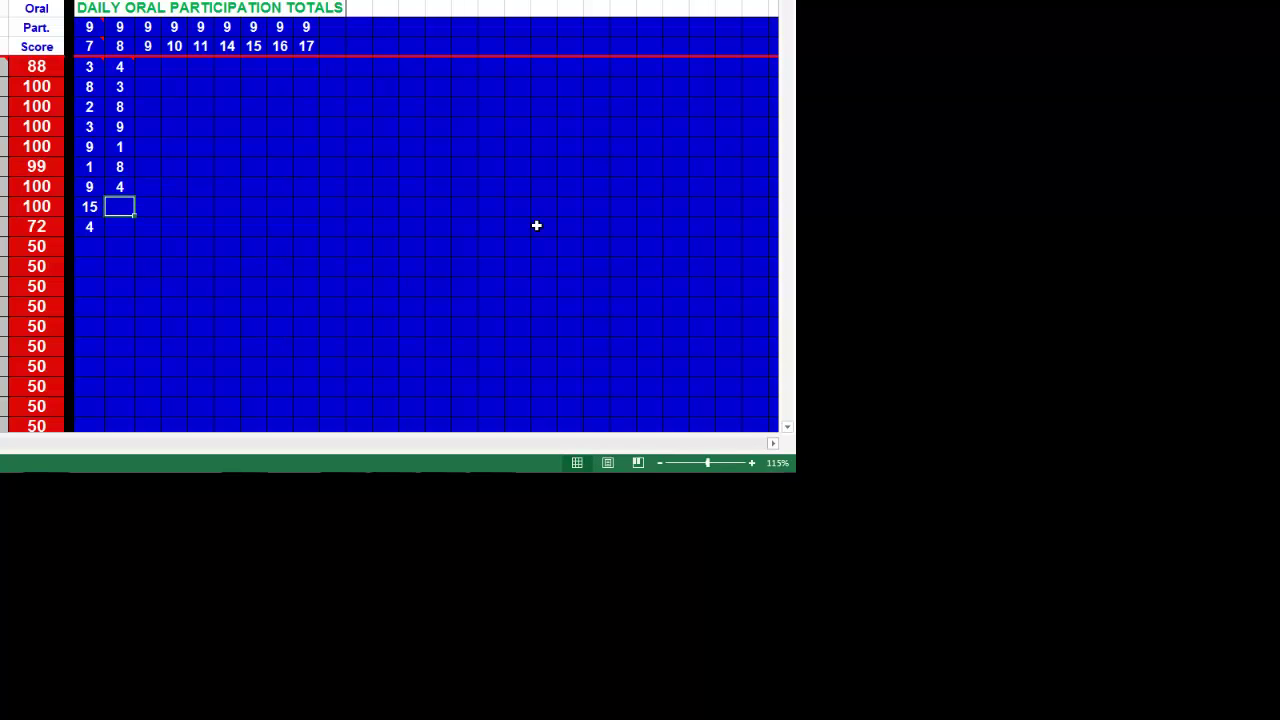
pyautogui.write('2')
pyautogui.press('Return')
pyautogui.write('8')
pyautogui.press('Return')
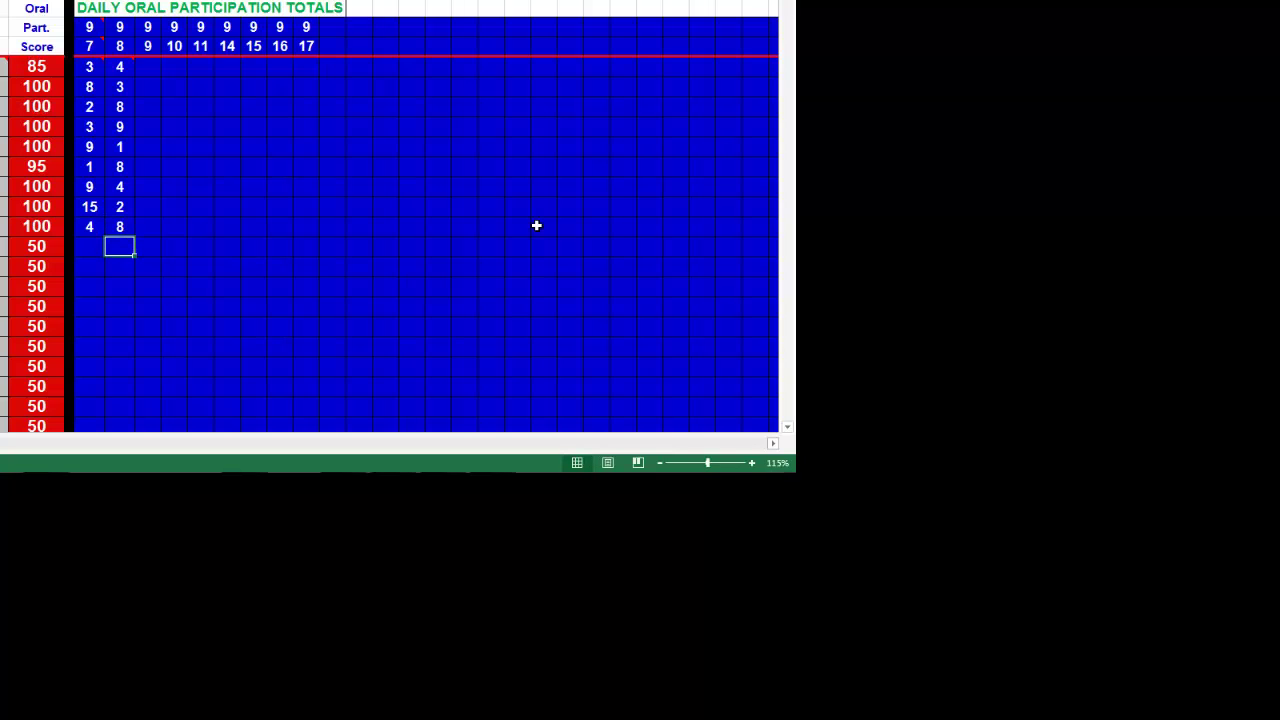
pyautogui.write('5')
pyautogui.press('Return')
# - Enter the 9/9 oral participation totals 7, 3 and 28 for the first three students
pyautogui.press('Right')
pyautogui.press('Up')
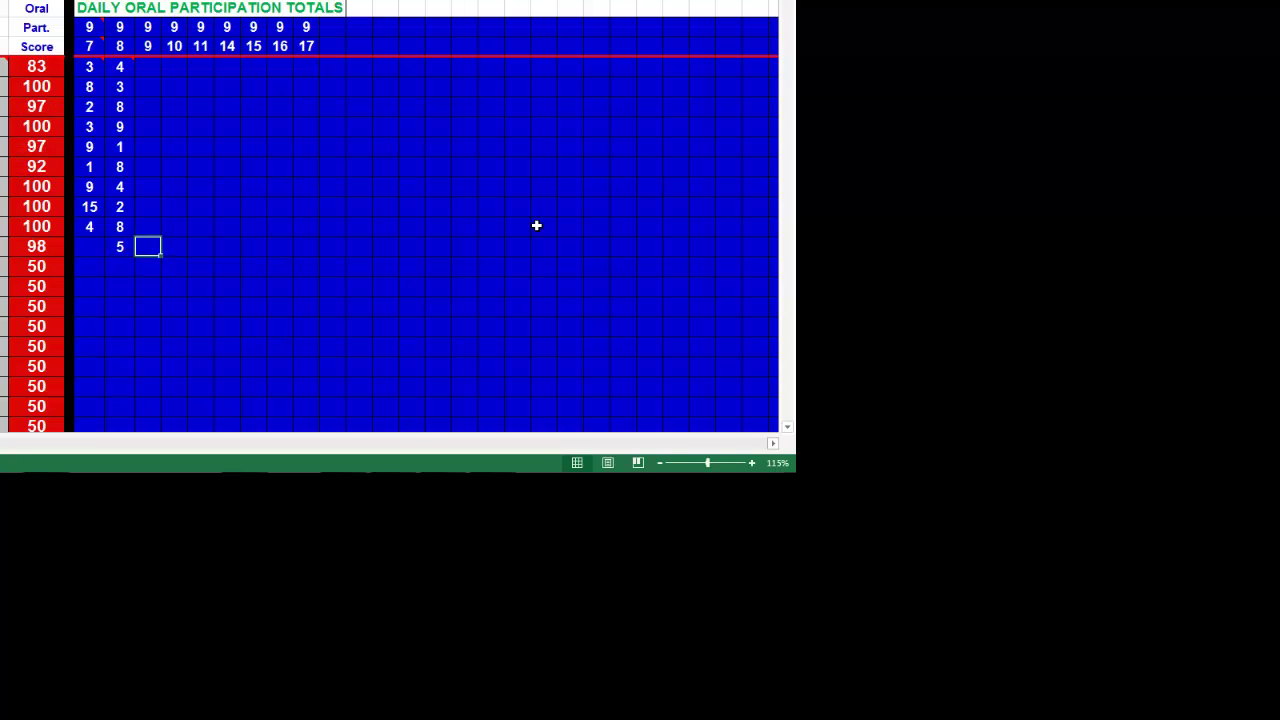
pyautogui.press('Up')
pyautogui.press('Up')
pyautogui.press('Up')
pyautogui.press('Up')
pyautogui.press('Up')
pyautogui.press('Up')
pyautogui.press('Up')
pyautogui.press('Up')
pyautogui.press('Up')
pyautogui.write('7')
pyautogui.press('Return')
pyautogui.write('3')
pyautogui.press('Return')
pyautogui.write('28')
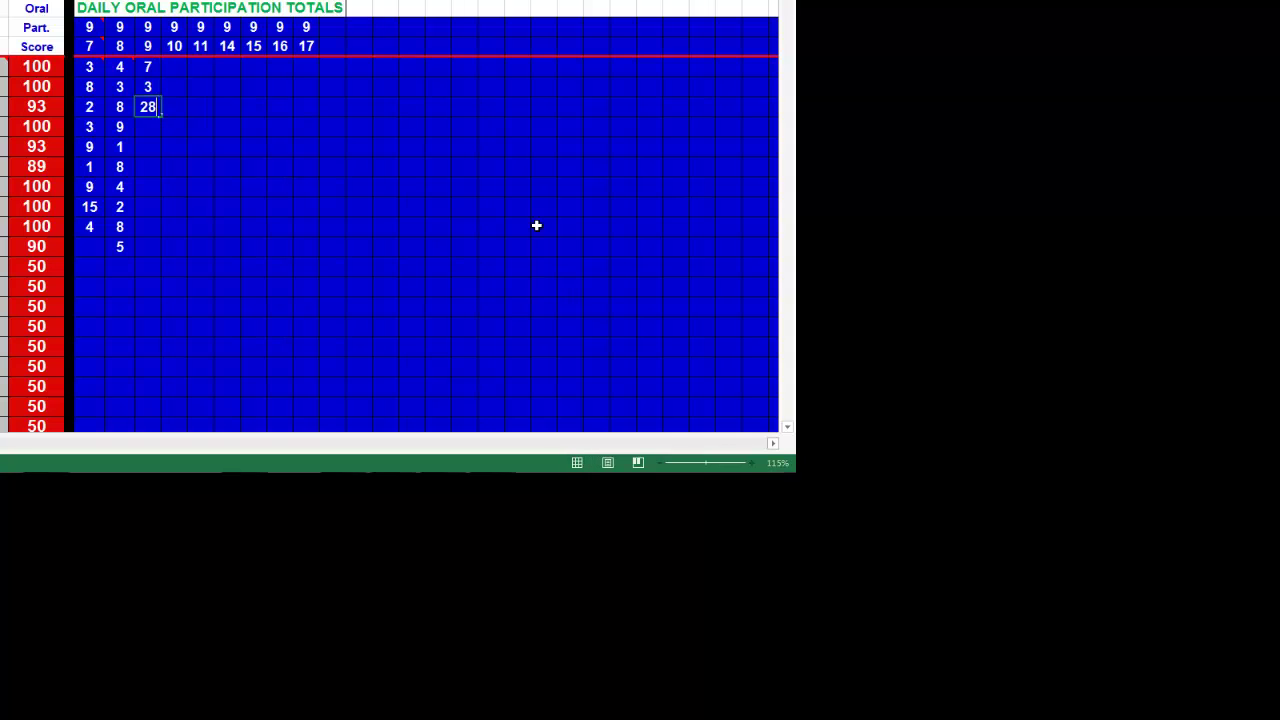
pyautogui.press('Return')
# - Correct the third student's 9/9 total to 8 and enter 3, 4 and 9 for the fourth to sixth students
pyautogui.press('Up')
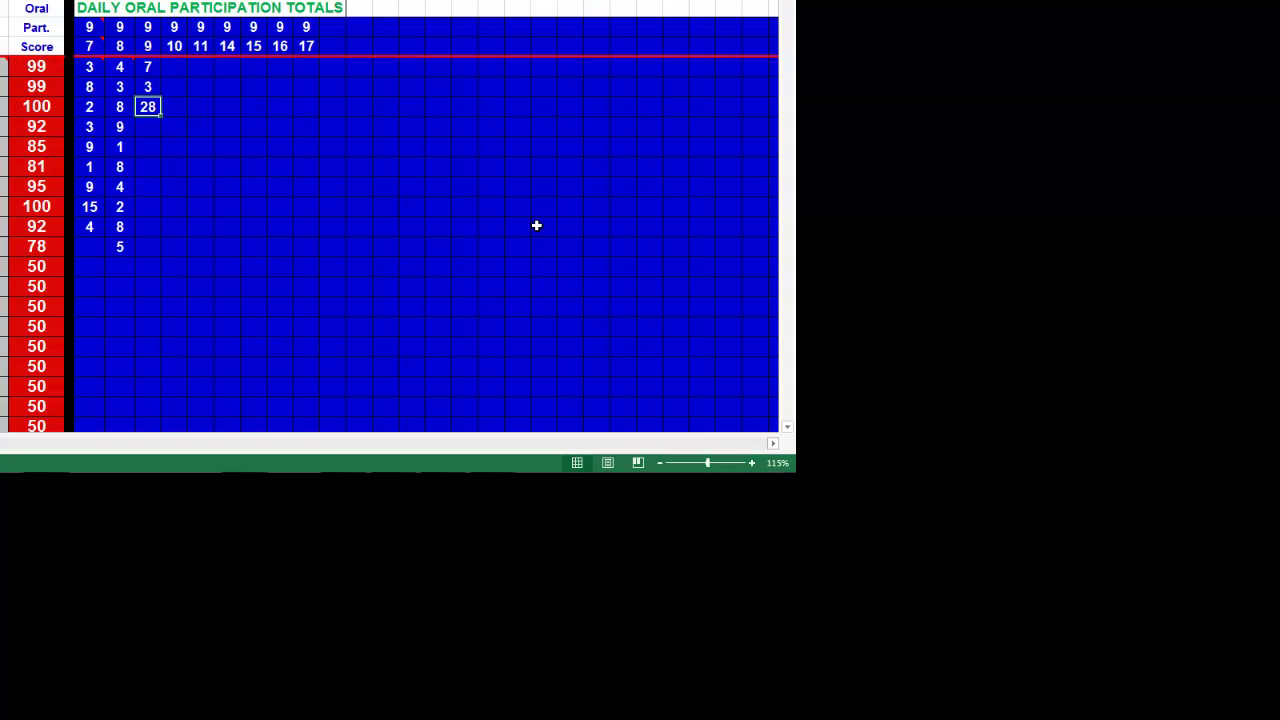
pyautogui.write('8')
pyautogui.press('Return')
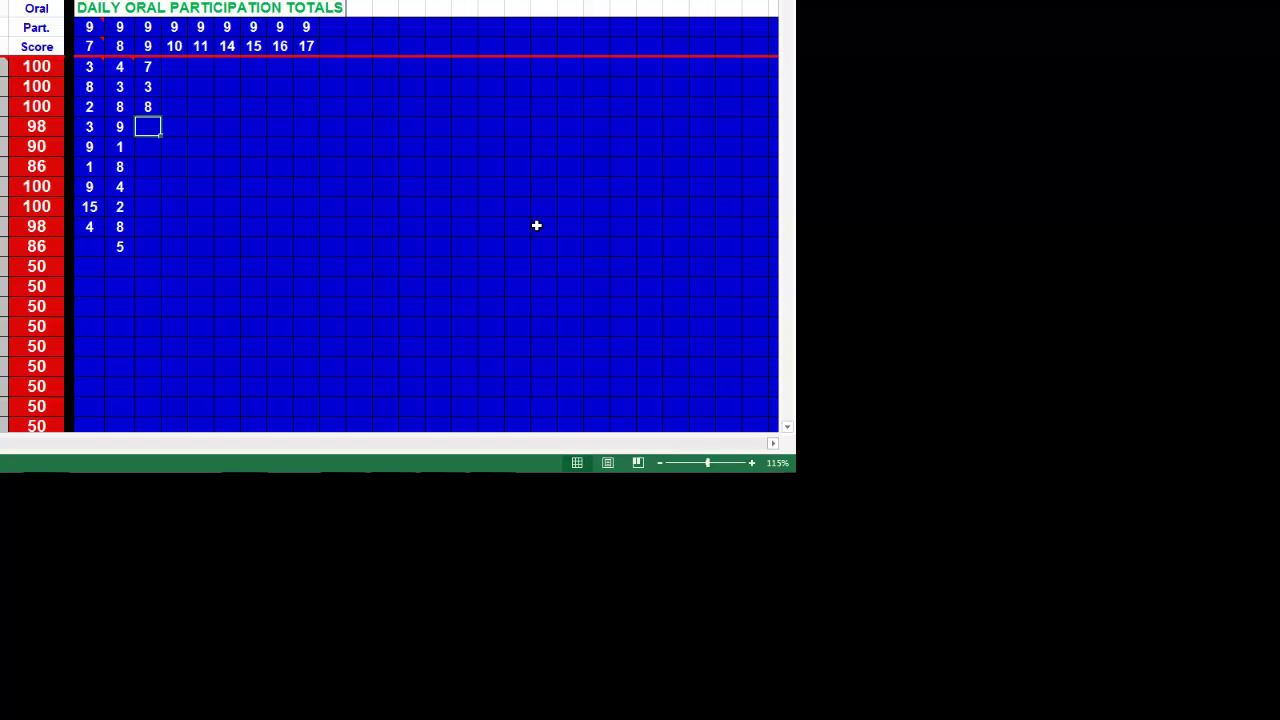
pyautogui.write('3')
pyautogui.press('Return')
pyautogui.write('4')
pyautogui.press('Return')
pyautogui.write('9')
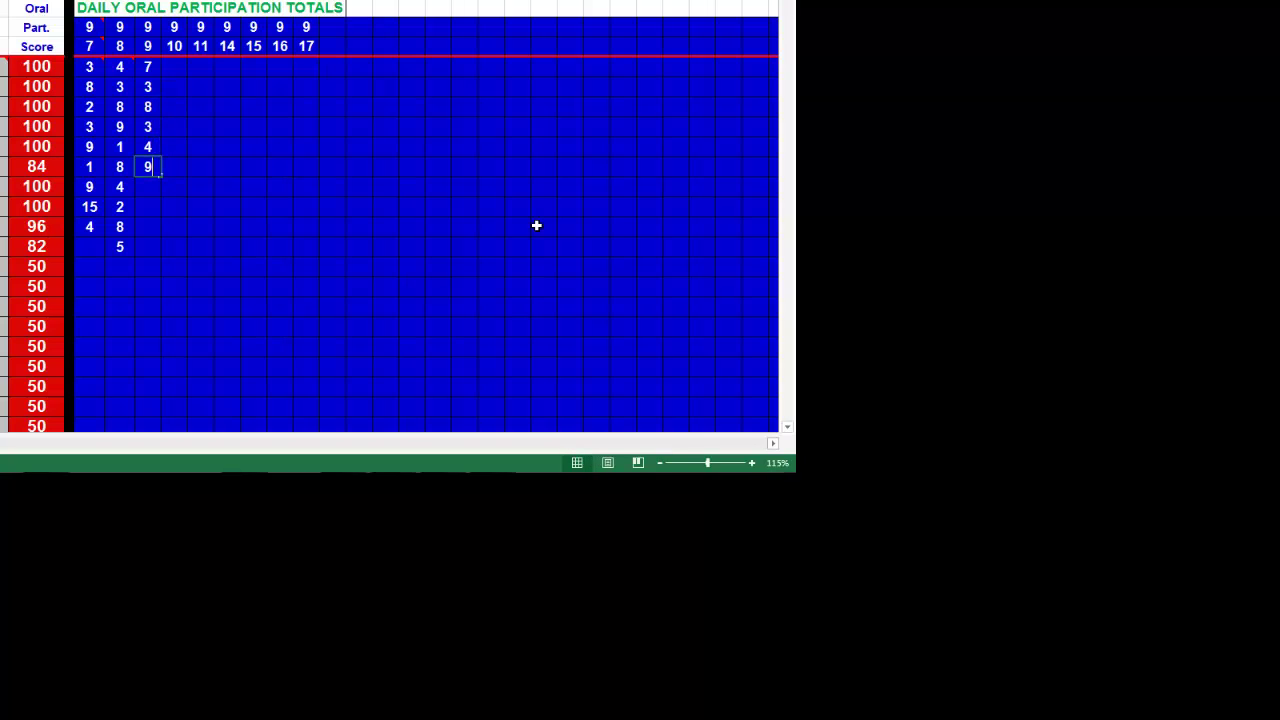
pyautogui.press('Return')
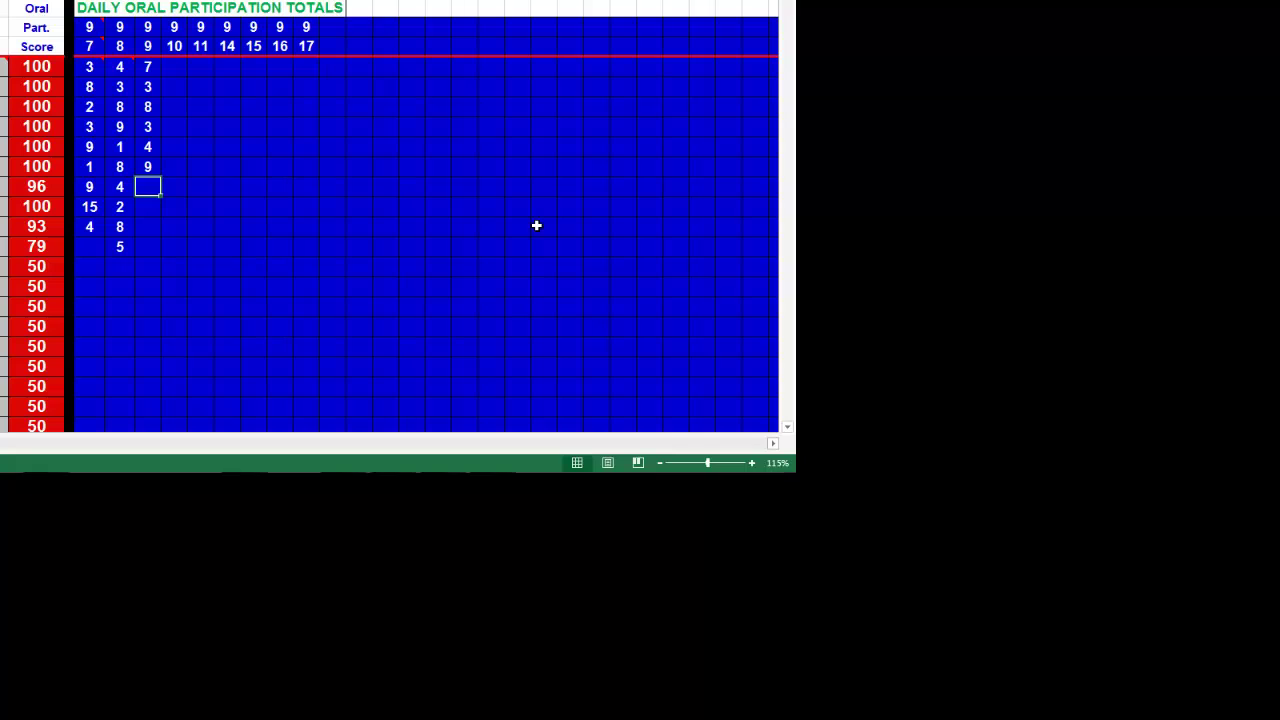
# - Skip the seventh student's 9/9 total and enter 7, 3 and 9 for the eighth to tenth students
pyautogui.press('Return')
pyautogui.write('7')
pyautogui.press('Return')
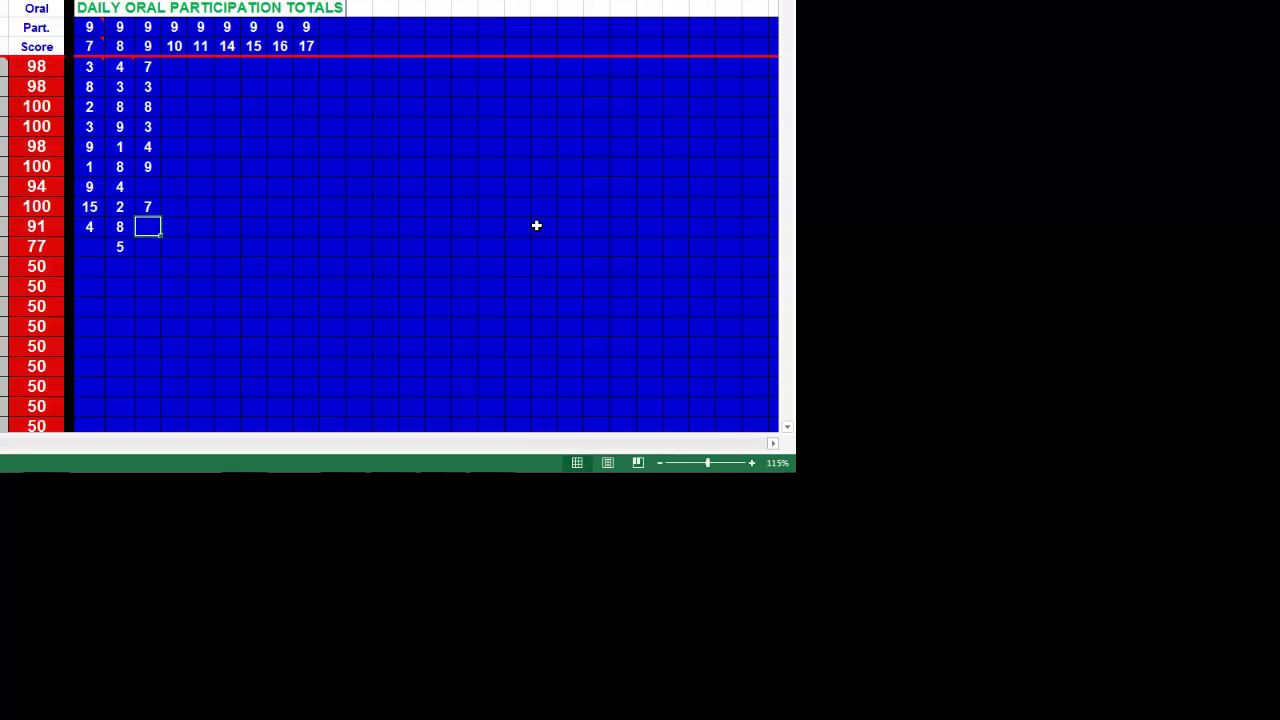
pyautogui.write('3')
pyautogui.press('Return')
pyautogui.write('9')
pyautogui.press('Return')
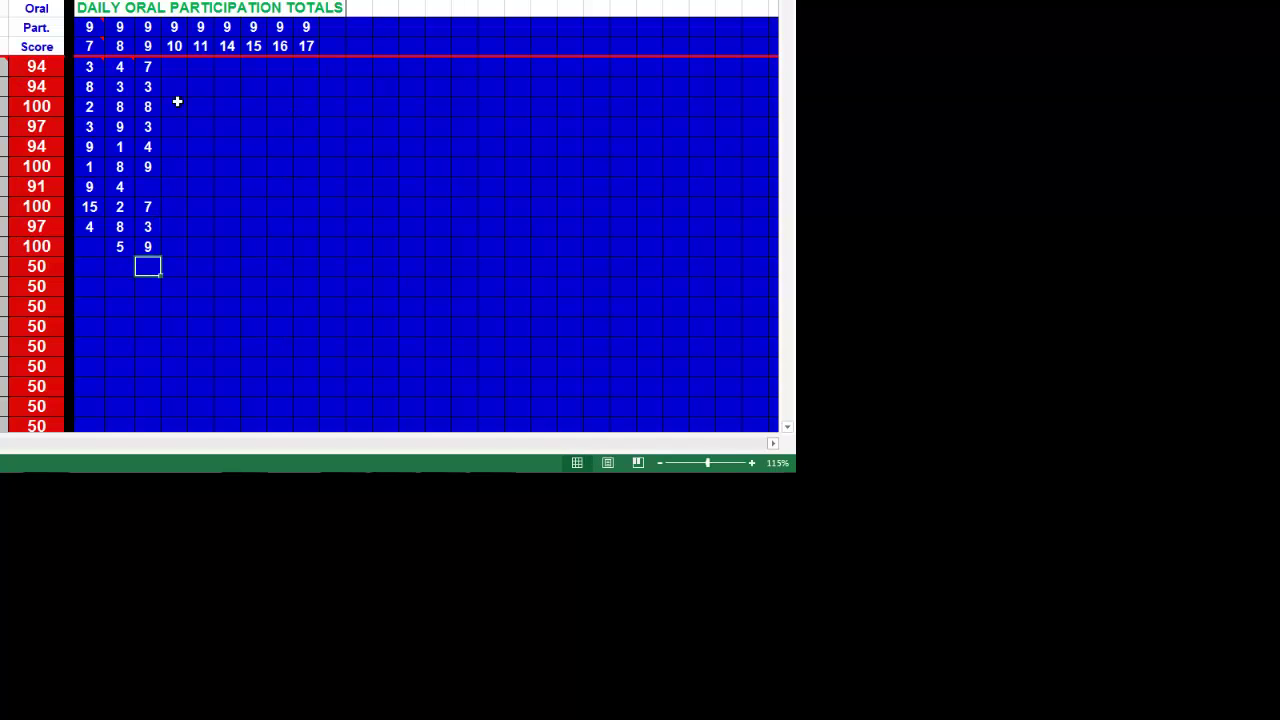
# - Mark the seventh student absent with A for 9/9 in the student absences section
pyautogui.moveTo(100, 74)
pyautogui.click(156, 193)
pyautogui.press('Right')
pyautogui.press('Right')
pyautogui.press('Right')
pyautogui.press('Right')
pyautogui.press('Right')
pyautogui.press('Right')
pyautogui.press('Right')
pyautogui.press('Right')
pyautogui.press('Right')
pyautogui.press('Right')
pyautogui.press('Right')
pyautogui.press('Right')
pyautogui.press('Right')
pyautogui.press('Right')
pyautogui.press('Right')
pyautogui.press('Right')
pyautogui.press('Right')
pyautogui.press('Right')
pyautogui.press('Right')
pyautogui.press('Right')
pyautogui.press('Right')
pyautogui.press('Right')
pyautogui.press('Right')
pyautogui.press('Right')
pyautogui.press('Right')
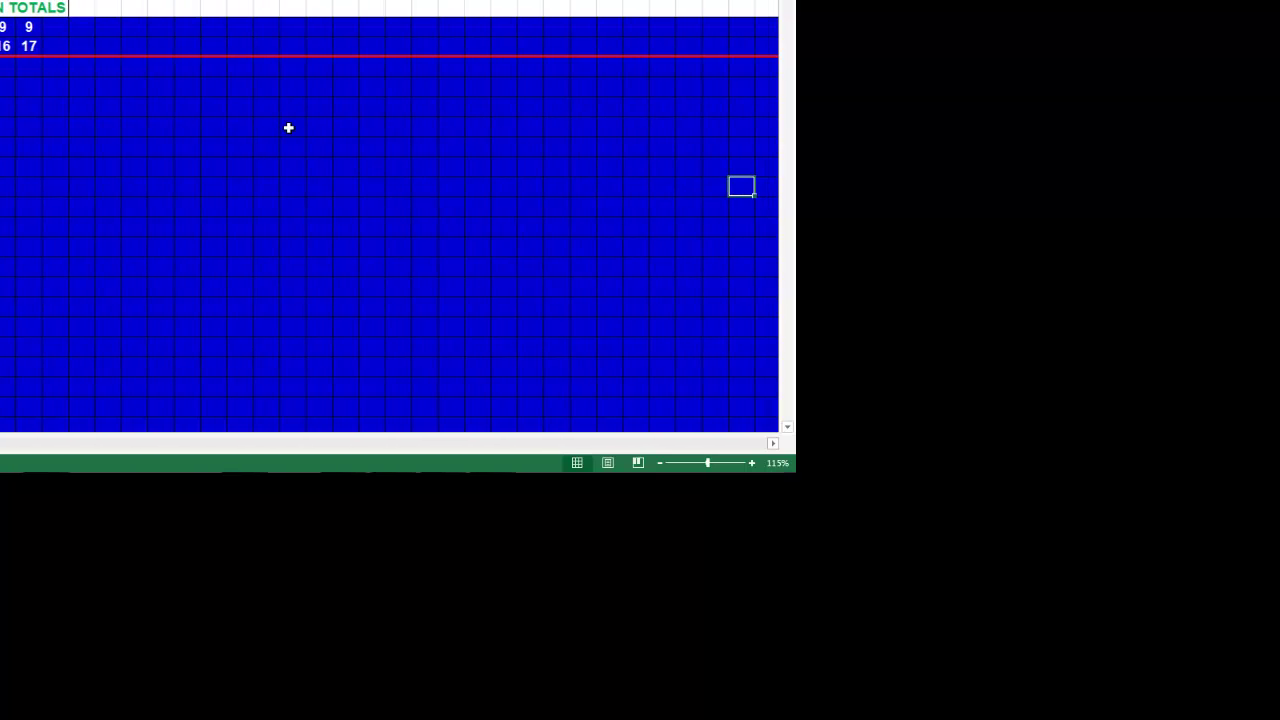
pyautogui.press('Left')
pyautogui.press('Left')
pyautogui.press('Left')
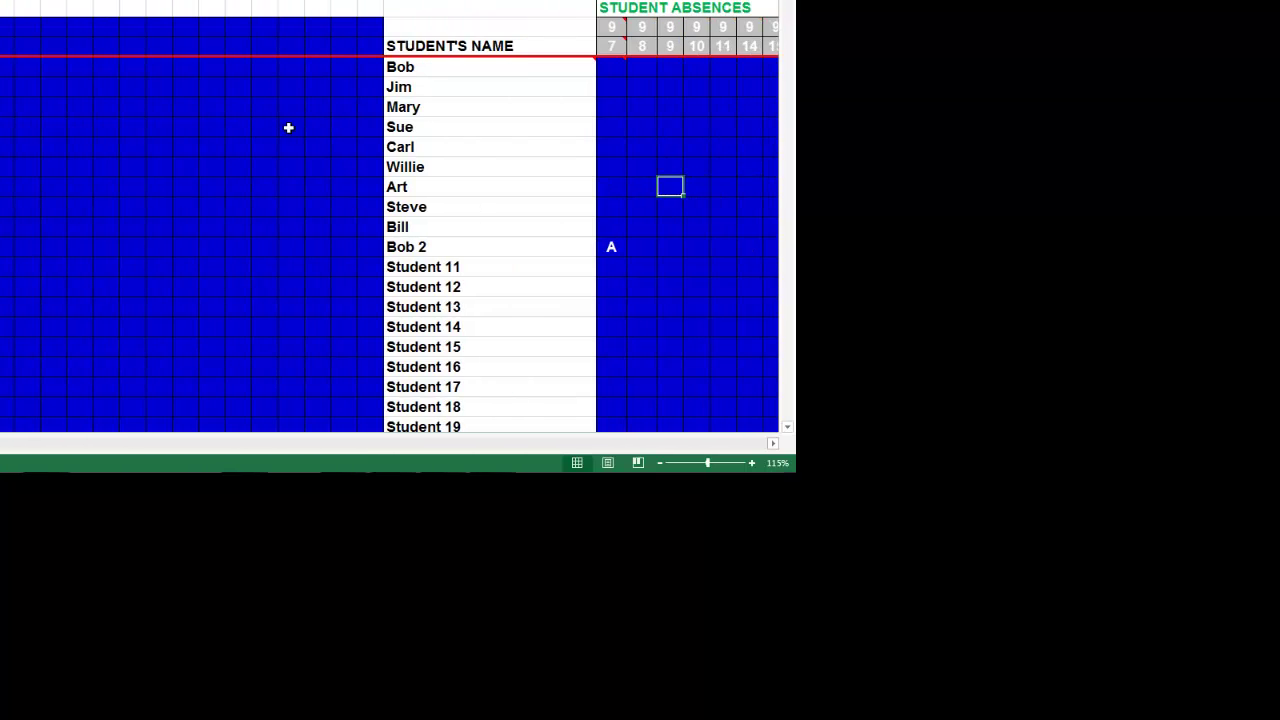
pyautogui.write('A')
pyautogui.press('Right')
# - Change the seventh student's 9/7 oral participation total to 3
pyautogui.press('Left')
pyautogui.press('Left')
pyautogui.press('Left')
pyautogui.press('Left')
pyautogui.press('Left')
pyautogui.press('Left')
pyautogui.press('Left')
pyautogui.press('Left')
pyautogui.press('Left')
pyautogui.press('Left')
pyautogui.press('Left')
pyautogui.press('Left')
pyautogui.press('Left')
pyautogui.press('Left')
pyautogui.press('Left')
pyautogui.press('Left')
pyautogui.press('Left')
pyautogui.press('Left')
pyautogui.press('Left')
pyautogui.press('Left')
pyautogui.press('Left')
pyautogui.press('Left')
pyautogui.press('Left')
pyautogui.press('Left')
pyautogui.press('Left')
pyautogui.press('Left')
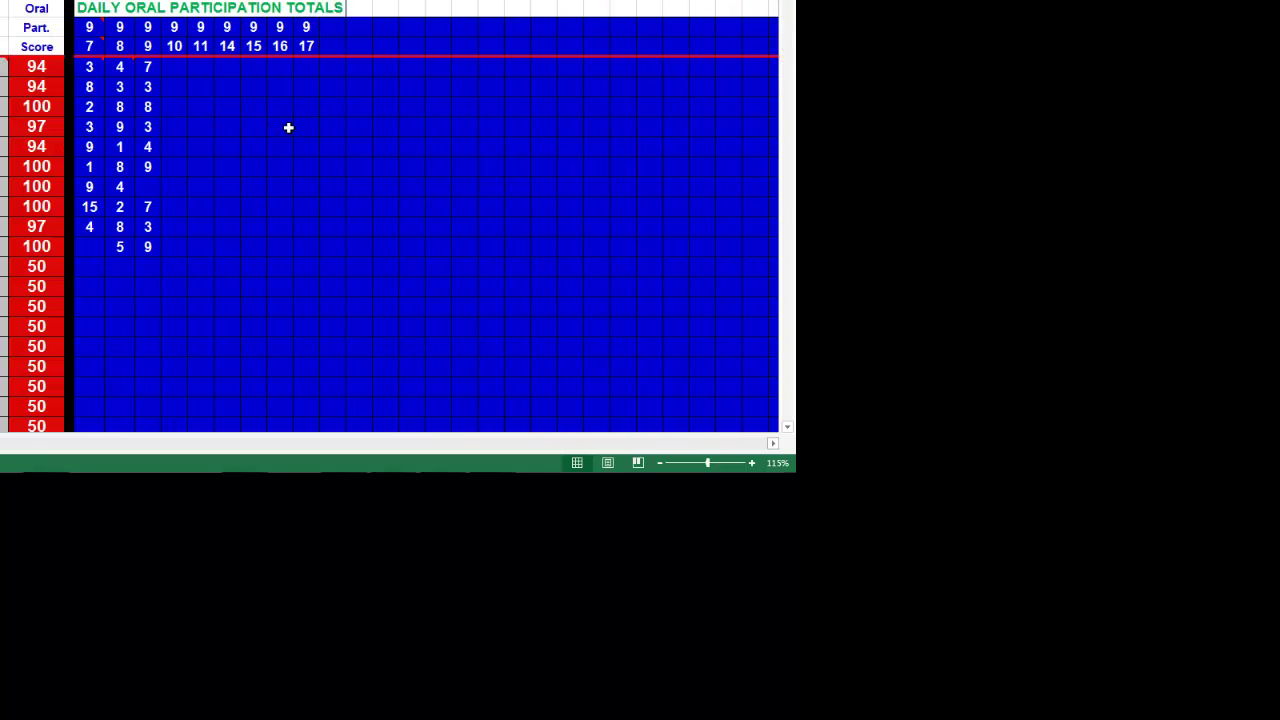
pyautogui.press('Right')
pyautogui.press('Right')
pyautogui.press('Right')
pyautogui.write('3')
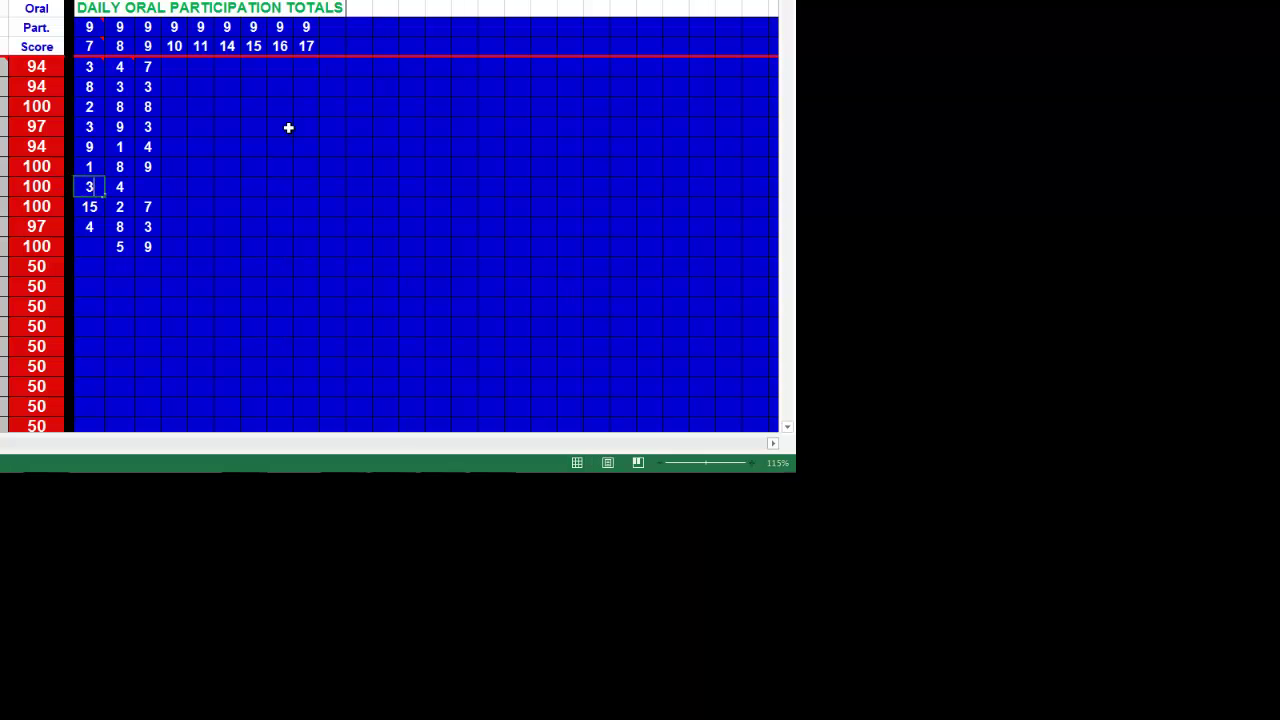
pyautogui.press('Return')
# - Clear the seventh student's 9/9 absence mark from the student absences section
pyautogui.press('Up')
pyautogui.press('Left')
pyautogui.press('Left')
pyautogui.press('Right')
pyautogui.press('Right')
pyautogui.press('Right')
pyautogui.press('Right')
pyautogui.press('Right')
pyautogui.press('Right')
pyautogui.press('Right')
pyautogui.press('Right')
pyautogui.press('Right')
pyautogui.press('Right')
pyautogui.press('Right')
pyautogui.press('Right')
pyautogui.press('Right')
pyautogui.press('Right')
pyautogui.press('Right')
pyautogui.press('Right')
pyautogui.press('Right')
pyautogui.press('Right')
pyautogui.press('Right')
pyautogui.press('Right')
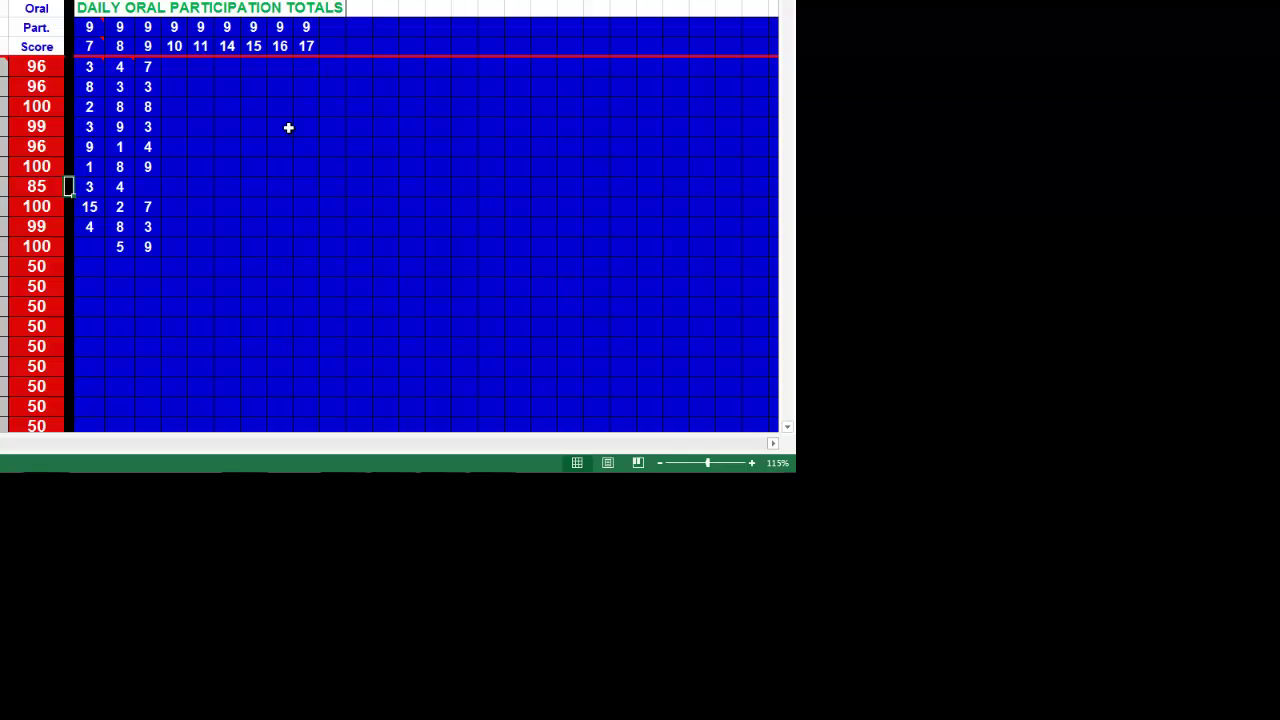
pyautogui.press('Right')
pyautogui.press('Right')
pyautogui.press('Right')
pyautogui.press('Right')
pyautogui.press('Right')
pyautogui.press('Right')
pyautogui.press('Right')
pyautogui.press('Right')
pyautogui.press('Right')
pyautogui.press('Right')
pyautogui.press('Right')
pyautogui.press('Right')
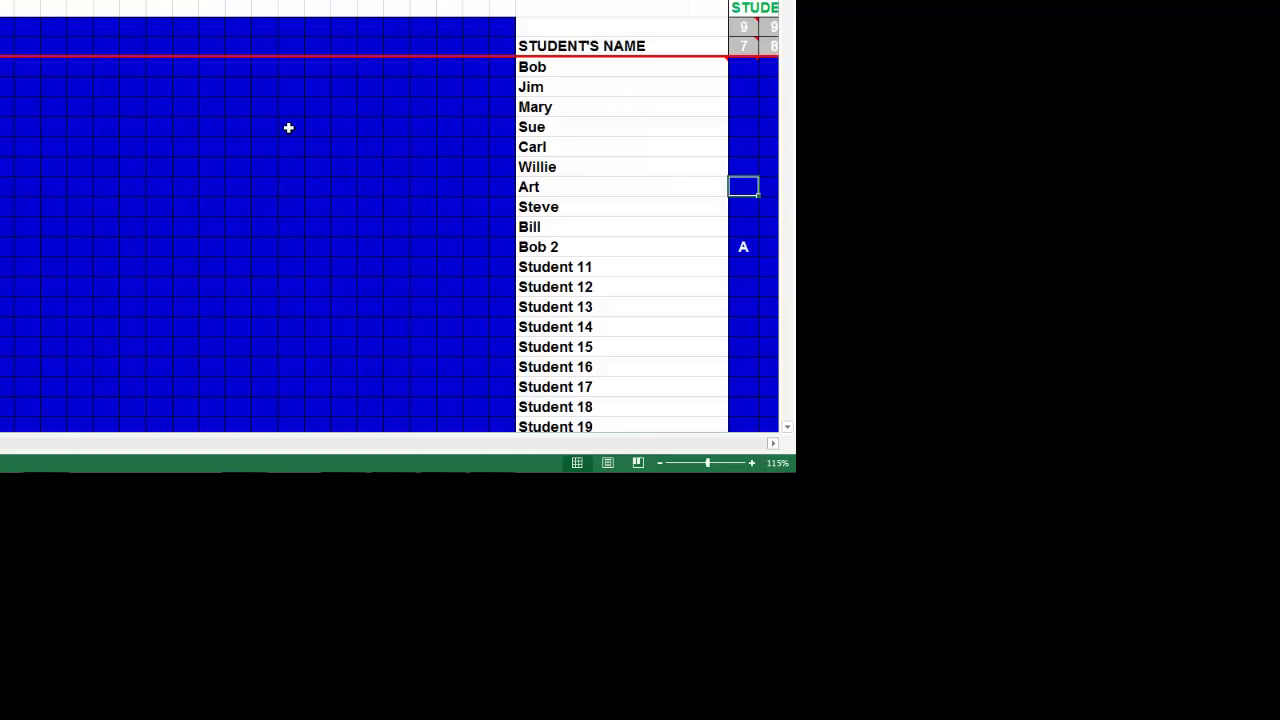
pyautogui.press('Delete')
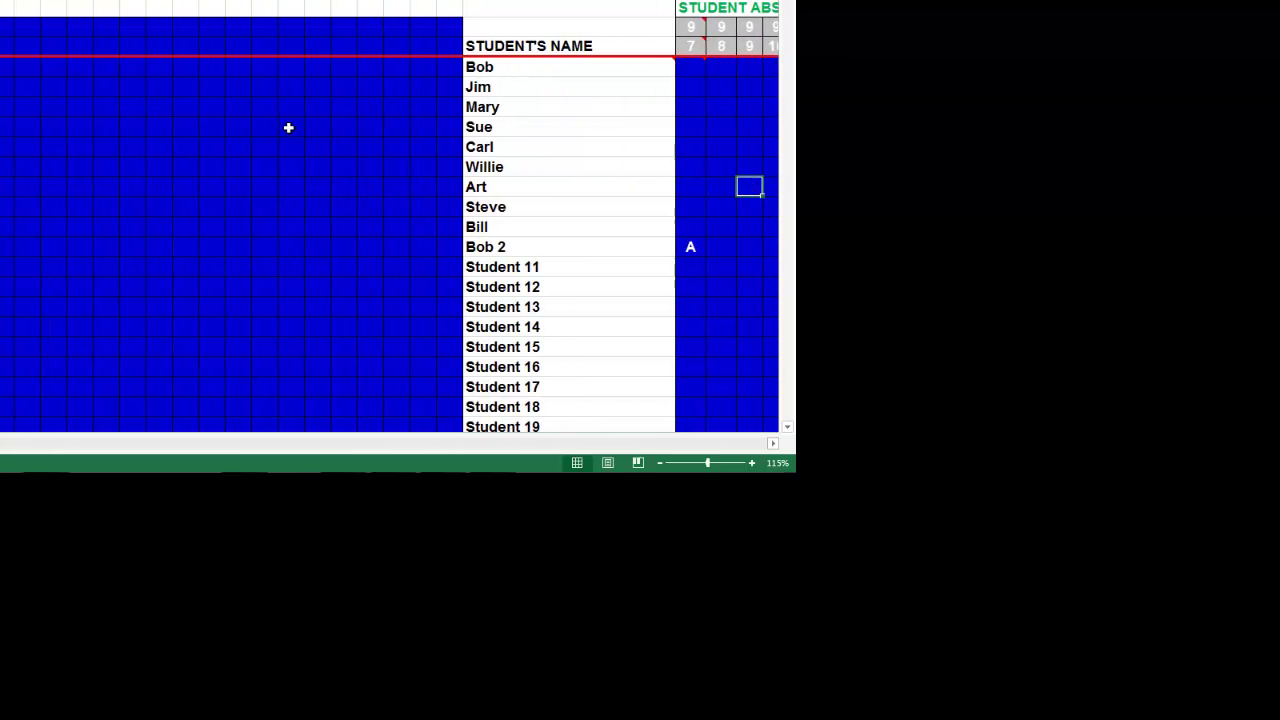
# - Examine how the seventh student's oral participation score responds to a blank 9/9 total without an absence mark
pyautogui.press('Left')
pyautogui.press('Left')
pyautogui.press('Left')
pyautogui.press('Left')
pyautogui.press('Left')
pyautogui.press('Left')
pyautogui.press('Left')
pyautogui.press('Left')
pyautogui.press('Left')
pyautogui.press('Left')
pyautogui.press('Left')
pyautogui.press('Left')
pyautogui.press('Left')
pyautogui.press('Left')
pyautogui.press('Left')
pyautogui.press('Left')
pyautogui.press('Left')
pyautogui.press('Left')
pyautogui.press('Left')
pyautogui.press('Left')
pyautogui.press('Left')
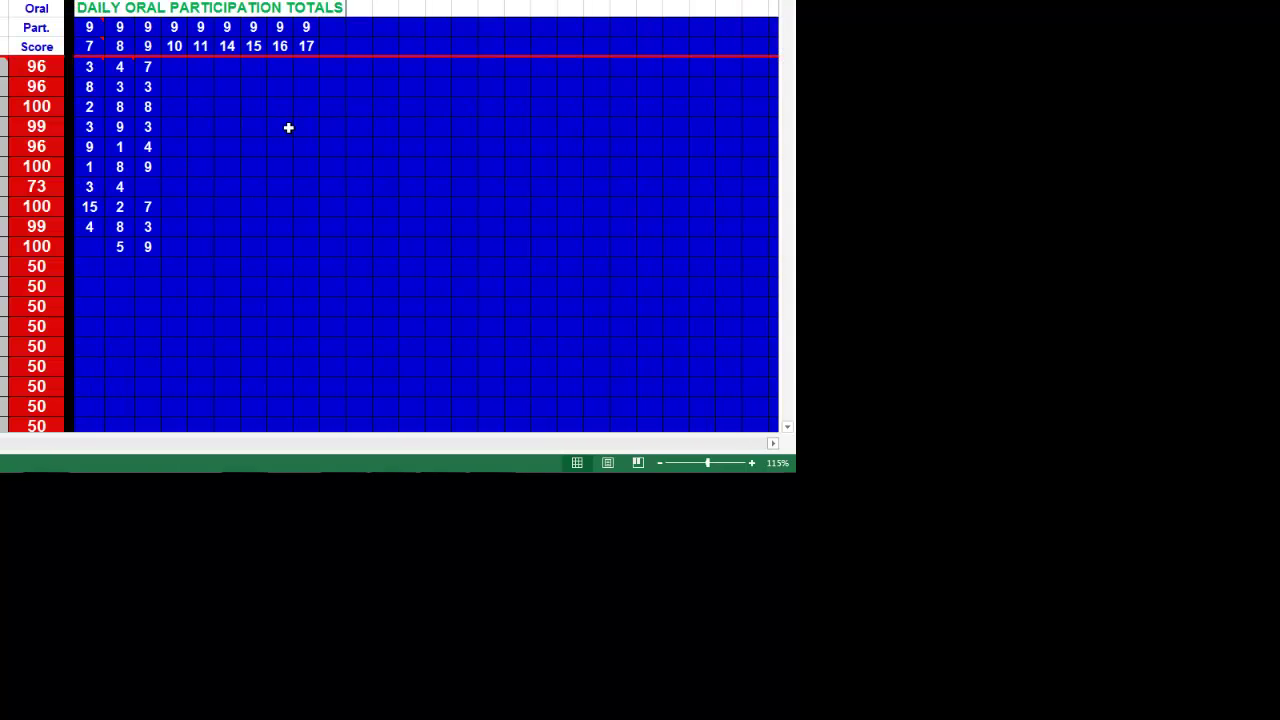
pyautogui.press('Right')
pyautogui.press('Right')
pyautogui.press('Right')
pyautogui.press('Right')
pyautogui.press('Left')
pyautogui.press('Left')
pyautogui.press('Left')
# - Mark the seventh student absent with A for 9/9 in the student absences section
pyautogui.press('Right')
pyautogui.press('Right')
pyautogui.press('Right')
pyautogui.press('Right')
pyautogui.press('Right')
pyautogui.press('Right')
pyautogui.press('Right')
pyautogui.press('Right')
pyautogui.press('Right')
pyautogui.press('Right')
pyautogui.press('Right')
pyautogui.press('Right')
pyautogui.press('Right')
pyautogui.press('Right')
pyautogui.press('Right')
pyautogui.press('Right')
pyautogui.press('Right')
pyautogui.press('Right')
pyautogui.press('Right')
pyautogui.press('Right')
pyautogui.press('Right')
pyautogui.press('Right')
pyautogui.press('Right')
pyautogui.press('Right')
pyautogui.press('Right')
pyautogui.press('Right')
pyautogui.press('Right')
pyautogui.press('Right')
pyautogui.press('Right')
pyautogui.press('Right')
pyautogui.press('Right')
pyautogui.press('Right')
pyautogui.press('Right')
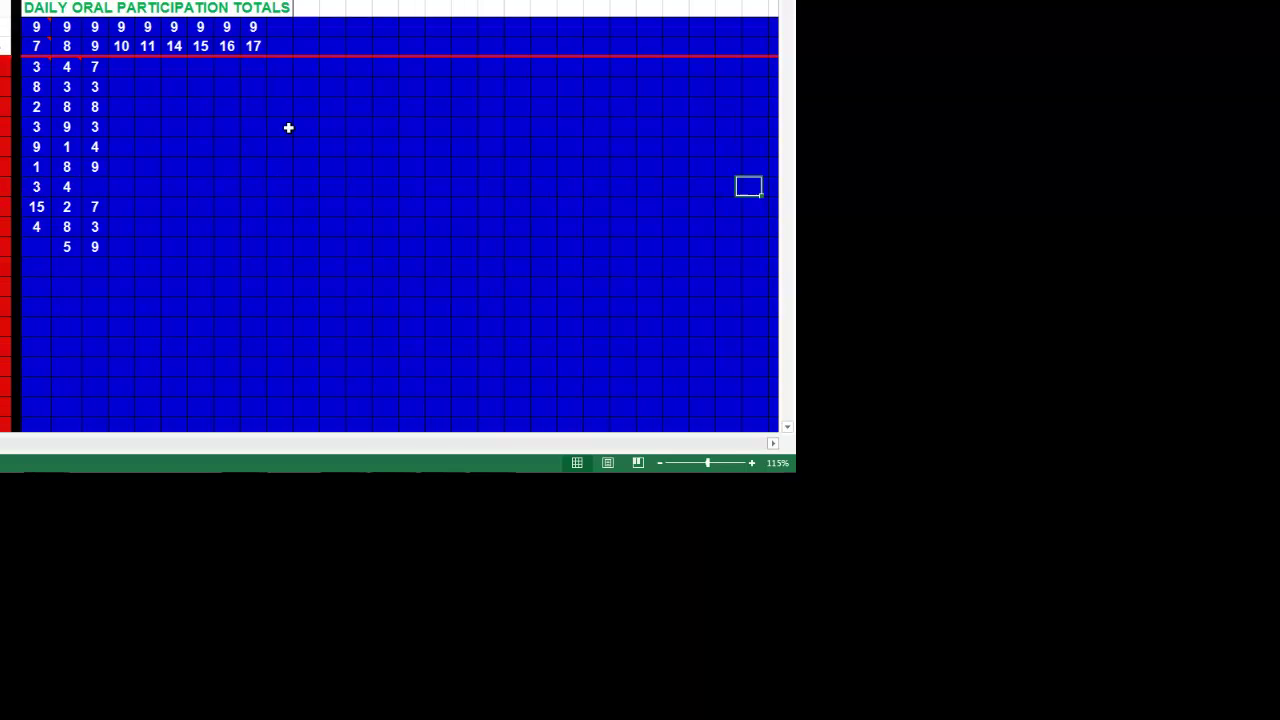
pyautogui.press('Right')
pyautogui.press('Right')
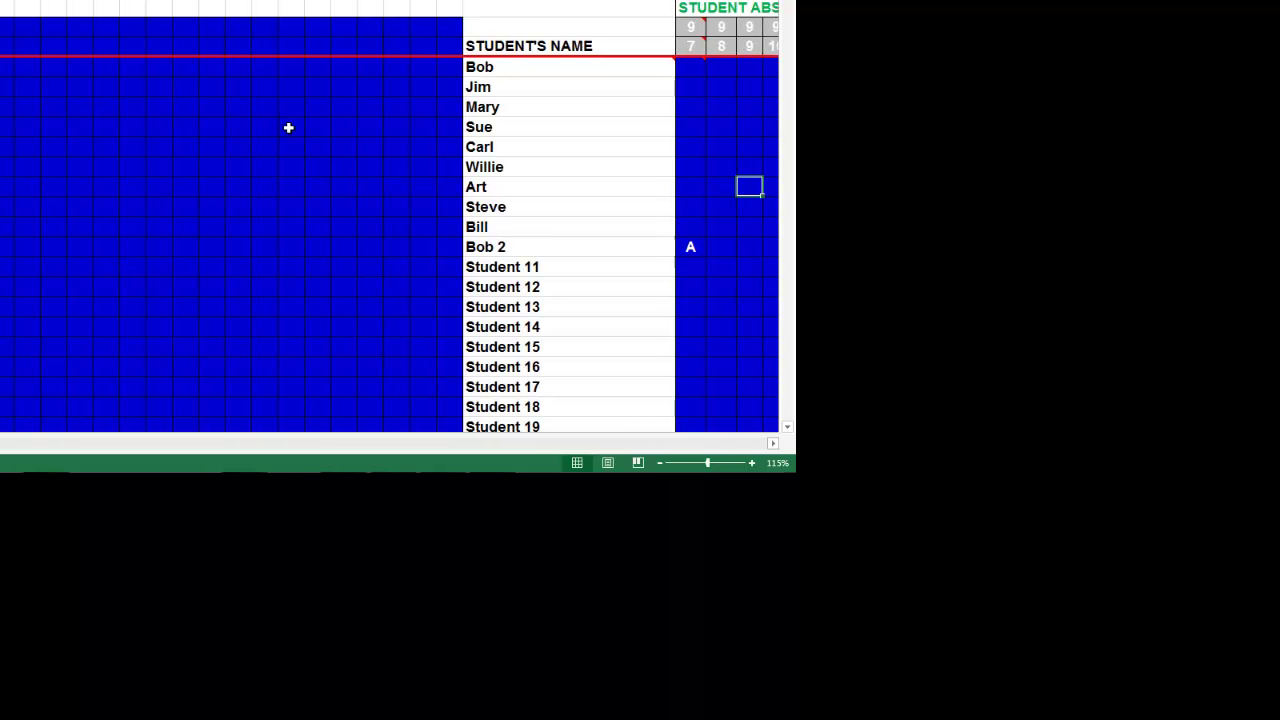
pyautogui.write('A')
# - Examine how the seventh student's oral participation score responds to the recorded 9/9 absence
pyautogui.press('Left')
pyautogui.press('Left')
pyautogui.press('Left')
pyautogui.press('Left')
pyautogui.press('Left')
pyautogui.press('Left')
pyautogui.press('Left')
pyautogui.press('Left')
pyautogui.press('Left')
pyautogui.press('Left')
pyautogui.press('Left')
pyautogui.press('Left')
pyautogui.press('Left')
pyautogui.press('Left')
pyautogui.press('Left')
pyautogui.press('Left')
pyautogui.press('Left')
pyautogui.press('Left')
pyautogui.press('Left')
pyautogui.press('Left')
pyautogui.press('Left')
pyautogui.press('Left')
pyautogui.press('Left')
pyautogui.press('Left')
pyautogui.press('Left')
pyautogui.press('Left')
pyautogui.press('Left')
pyautogui.press('Left')
pyautogui.press('Left')
pyautogui.press('Left')
pyautogui.press('Left')
pyautogui.press('Left')
pyautogui.press('Left')
pyautogui.press('Left')
pyautogui.press('Left')
pyautogui.press('Left')
pyautogui.press('Left')
pyautogui.press('Left')
pyautogui.press('Left')
pyautogui.press('Left')
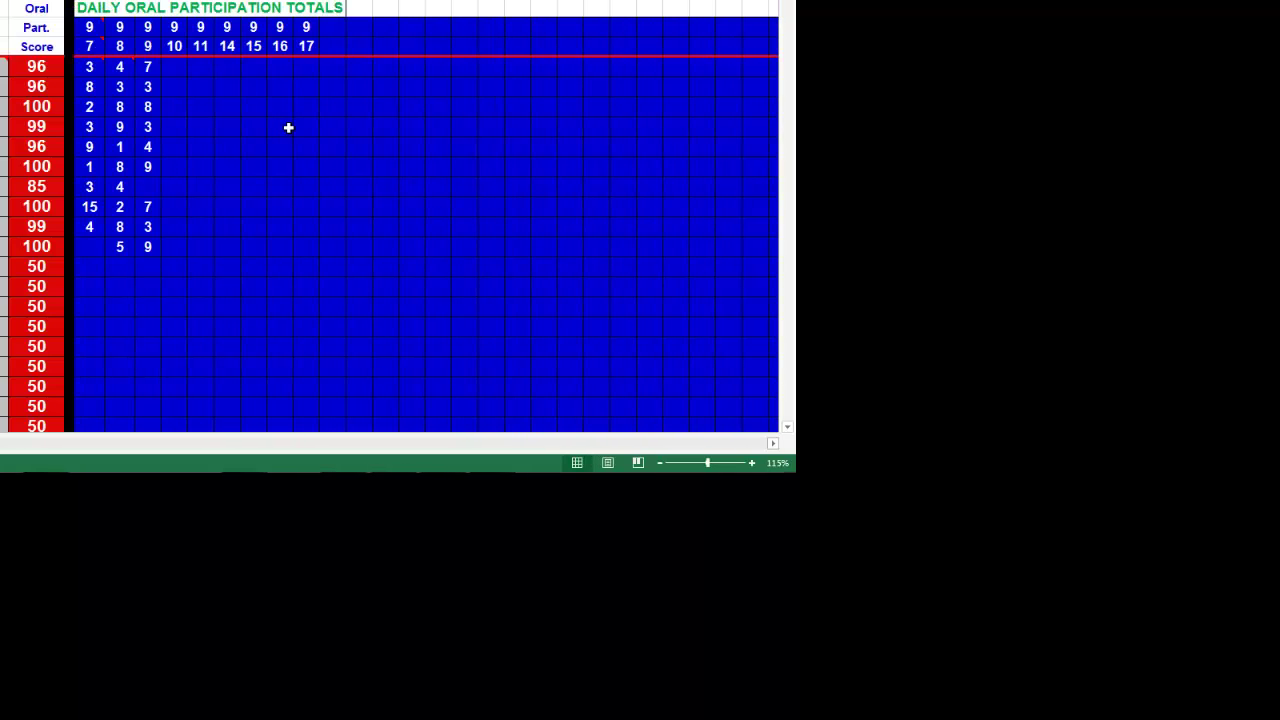
# - Change the fourth student's 9/8 oral participation total to 5
pyautogui.press('Right')
pyautogui.press('Down')
pyautogui.press('Down')
pyautogui.press('Down')
pyautogui.press('Up')
pyautogui.press('Up')
pyautogui.press('Up')
pyautogui.press('Up')
pyautogui.press('Up')
pyautogui.press('Up')
pyautogui.press('Up')
pyautogui.press('Down')
pyautogui.press('Right')
pyautogui.press('Right')
pyautogui.write('5')
pyautogui.press('Return')
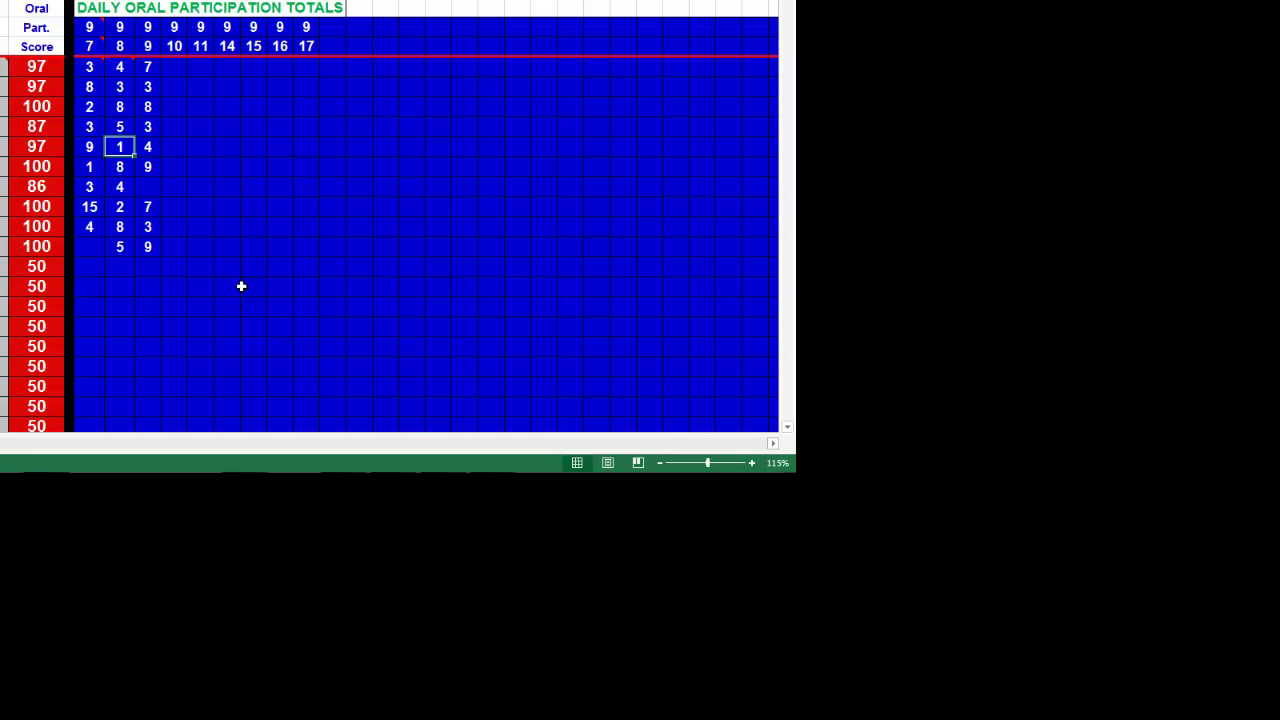
# - Change the sixth student's 9/9 oral participation total to 3
pyautogui.click(151, 167)
pyautogui.write('3')
pyautogui.press('Return')
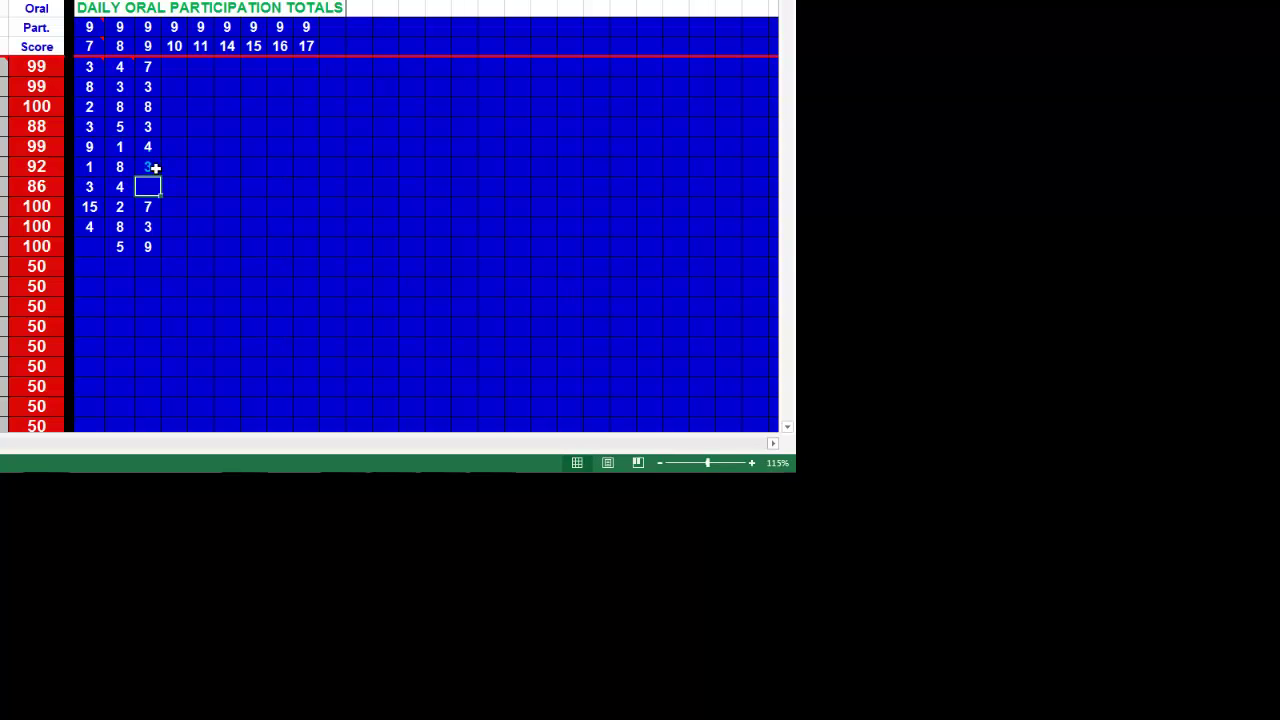
# - Restore the sixth student's 9/9 oral participation total to 9
pyautogui.click(155, 168)
pyautogui.write('9')
pyautogui.press('Return')
# - Examine the oral participation scores and daily totals down the full student list
pyautogui.press('Down')
pyautogui.press('Down')
pyautogui.press('Down')
pyautogui.press('Down')
pyautogui.press('Down')
pyautogui.press('Down')
pyautogui.press('Down')
pyautogui.press('Down')
pyautogui.press('Down')
pyautogui.press('Down')
pyautogui.press('Down')
pyautogui.press('Down')
pyautogui.press('Down')
pyautogui.press('Down')
pyautogui.press('Down')
pyautogui.press('Down')
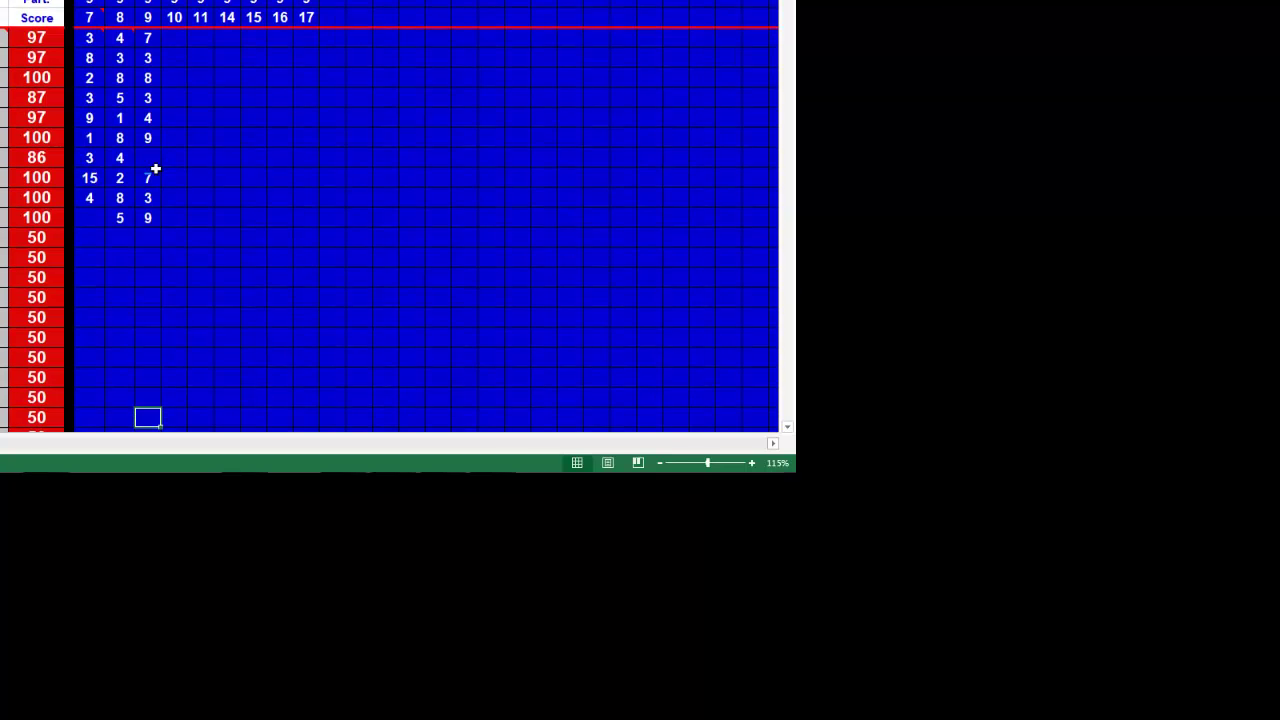
pyautogui.press('Up')
pyautogui.press('Up')
pyautogui.press('Up')
pyautogui.press('Up')
pyautogui.press('Up')
pyautogui.press('Up')
pyautogui.press('Up')
pyautogui.press('Up')
pyautogui.press('Up')
pyautogui.press('Up')
pyautogui.press('Up')
pyautogui.press('Up')
pyautogui.press('Up')
pyautogui.press('Up')
pyautogui.press('Up')
pyautogui.press('Up')
pyautogui.press('Up')
pyautogui.press('Up')
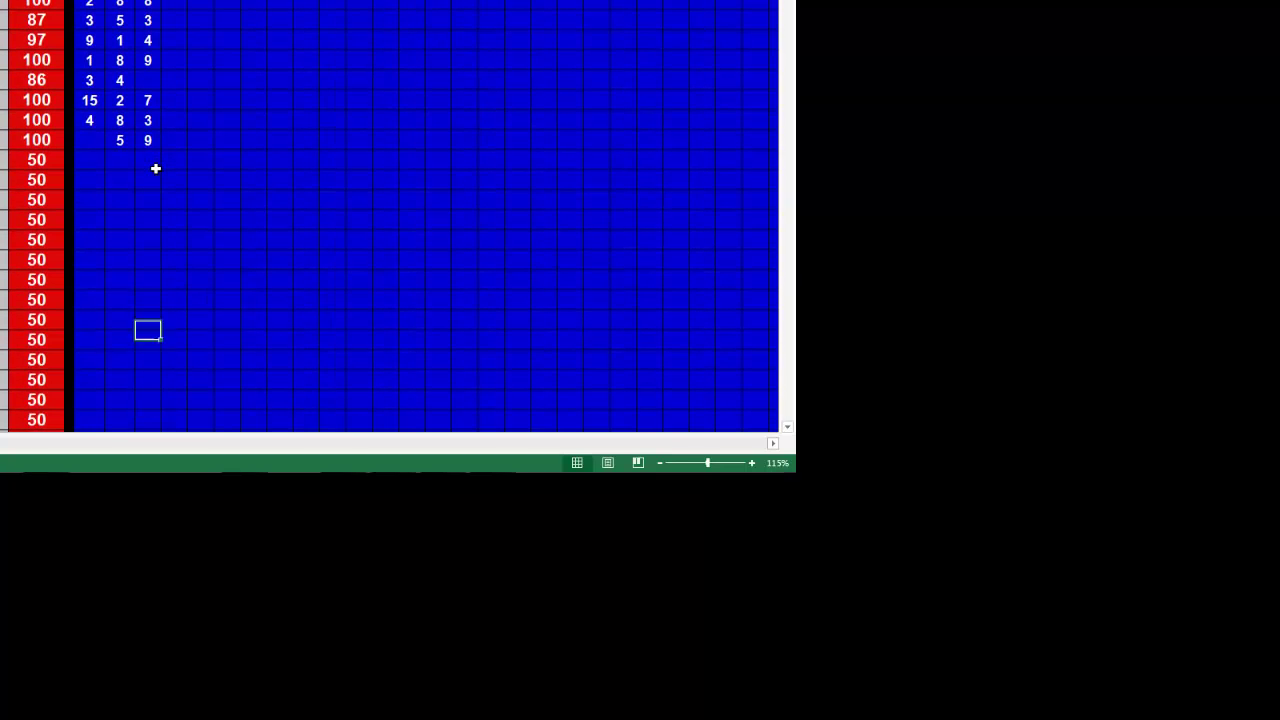
pyautogui.press('Up')
pyautogui.press('Up')
pyautogui.press('Up')
pyautogui.press('Up')
pyautogui.press('Up')
pyautogui.press('Up')
pyautogui.press('Down')
pyautogui.press('Down')
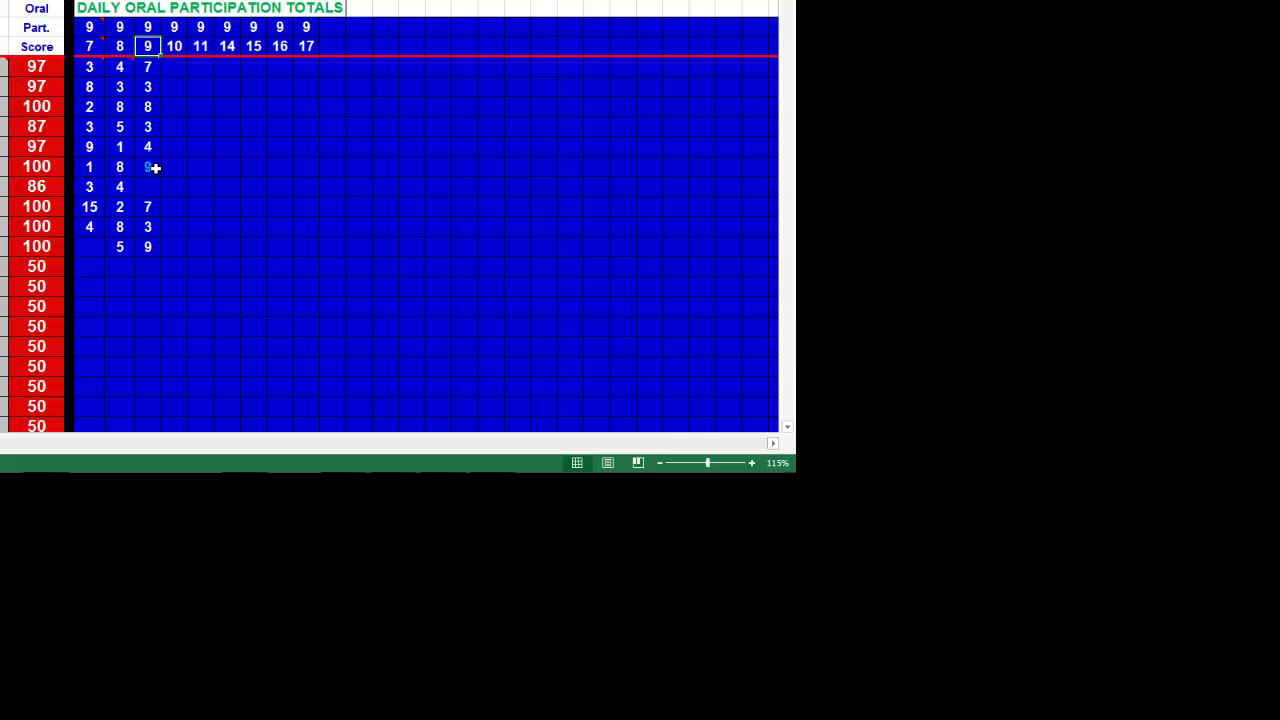
pyautogui.press('Up')
pyautogui.press('Down')
pyautogui.press('Left')
pyautogui.press('Left')
pyautogui.press('Left')
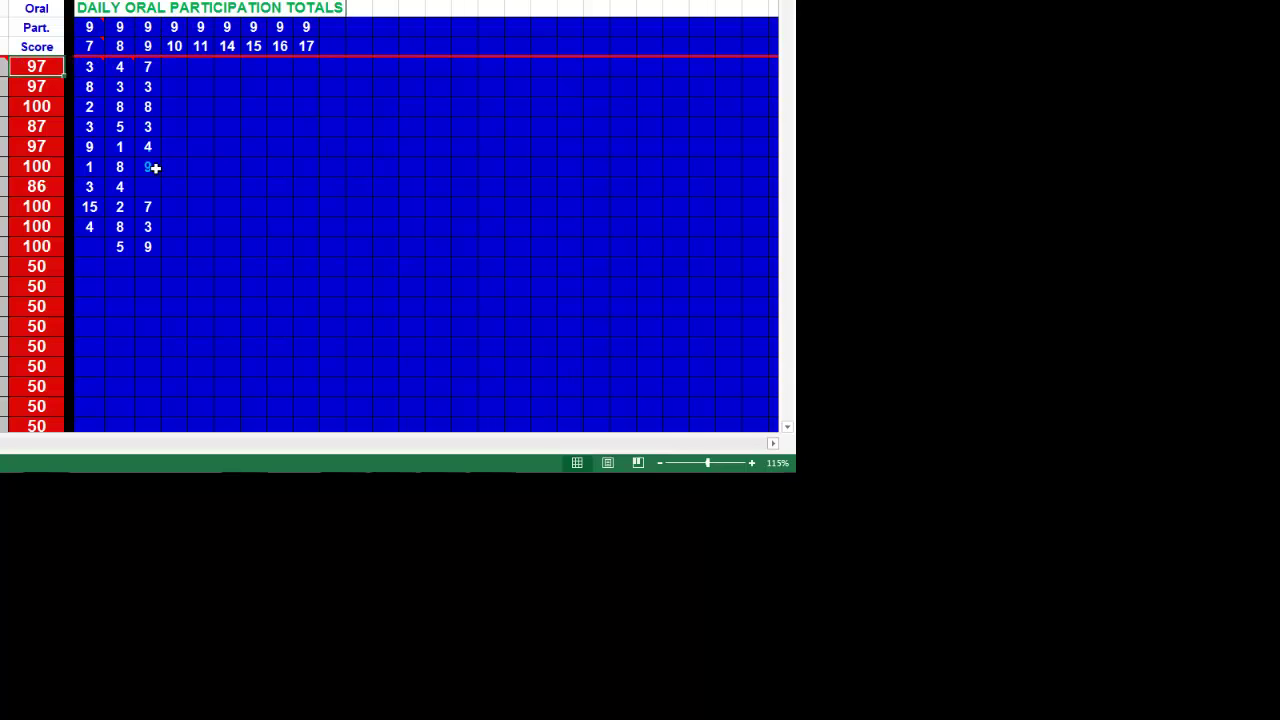
pyautogui.press('Right')
pyautogui.press('Right')
pyautogui.press('Right')
pyautogui.press('Right')
pyautogui.press('Down')
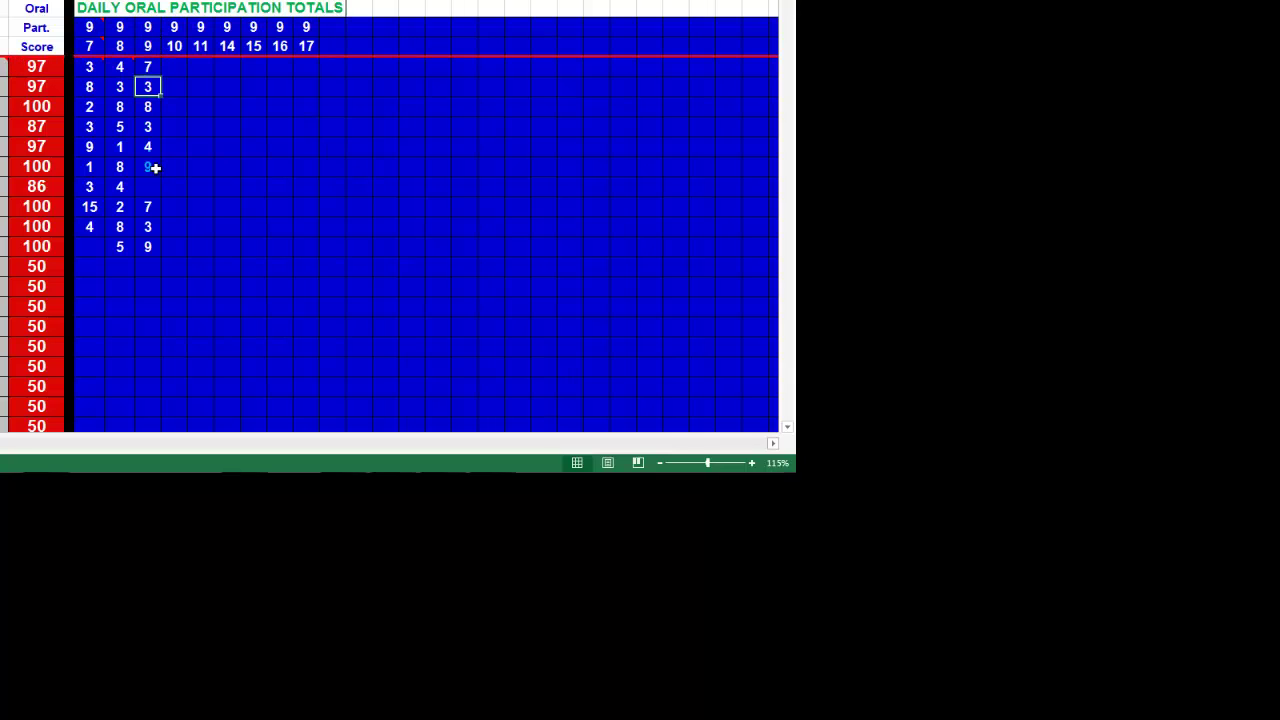
# - Enter 10 in the black row below the student list for the 9/9 column and check the oral participation scores
pyautogui.press('Down')
pyautogui.press('Down')
pyautogui.press('Down')
pyautogui.press('Down')
pyautogui.press('Down')
pyautogui.press('Down')
pyautogui.press('Down')
pyautogui.press('Down')
pyautogui.press('Down')
pyautogui.press('Down')
pyautogui.press('Down')
pyautogui.press('Down')
pyautogui.press('Down')
pyautogui.press('Down')
pyautogui.press('Down')
pyautogui.press('Down')
pyautogui.press('Down')
pyautogui.press('Down')
pyautogui.press('Down')
pyautogui.press('Down')
pyautogui.press('Down')
pyautogui.press('Down')
pyautogui.press('Down')
pyautogui.press('Down')
pyautogui.press('Down')
pyautogui.press('Down')
pyautogui.press('Down')
pyautogui.press('Down')
pyautogui.press('Down')
pyautogui.press('Down')
pyautogui.press('Down')
pyautogui.press('Down')
pyautogui.press('Down')
pyautogui.press('Down')
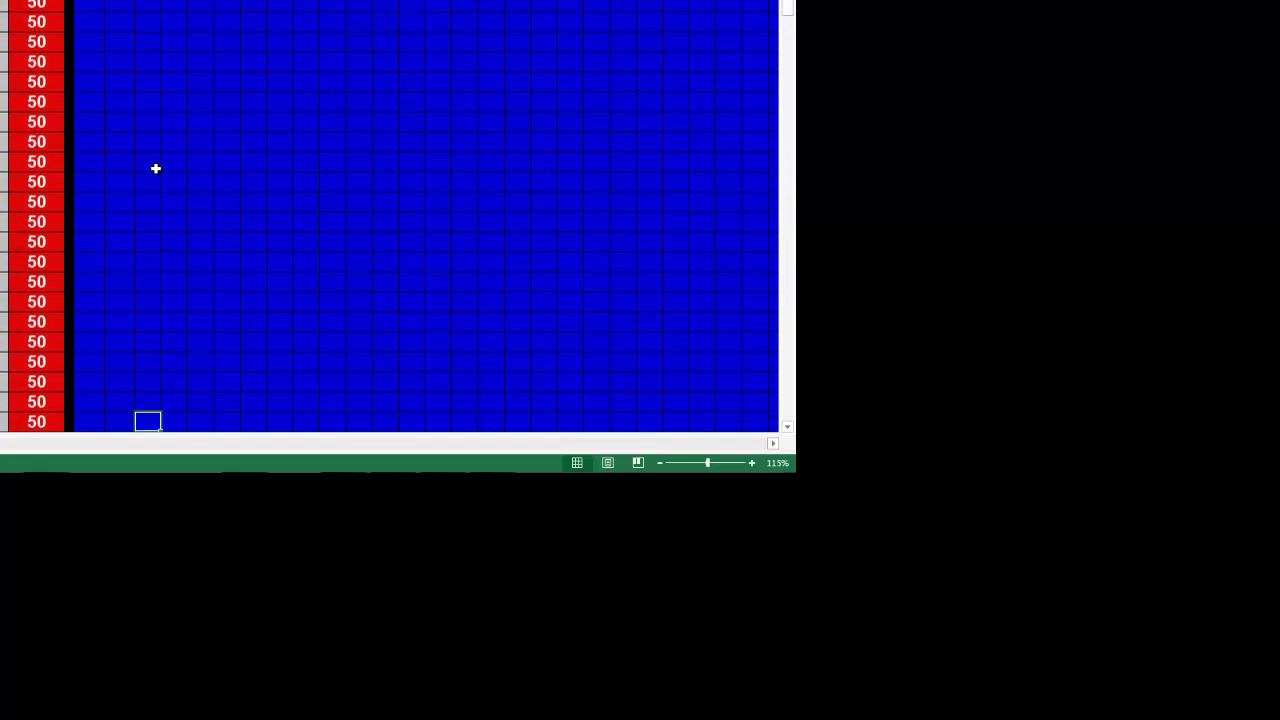
pyautogui.press('Down')
pyautogui.press('Down')
pyautogui.press('Down')
pyautogui.press('Down')
pyautogui.press('Down')
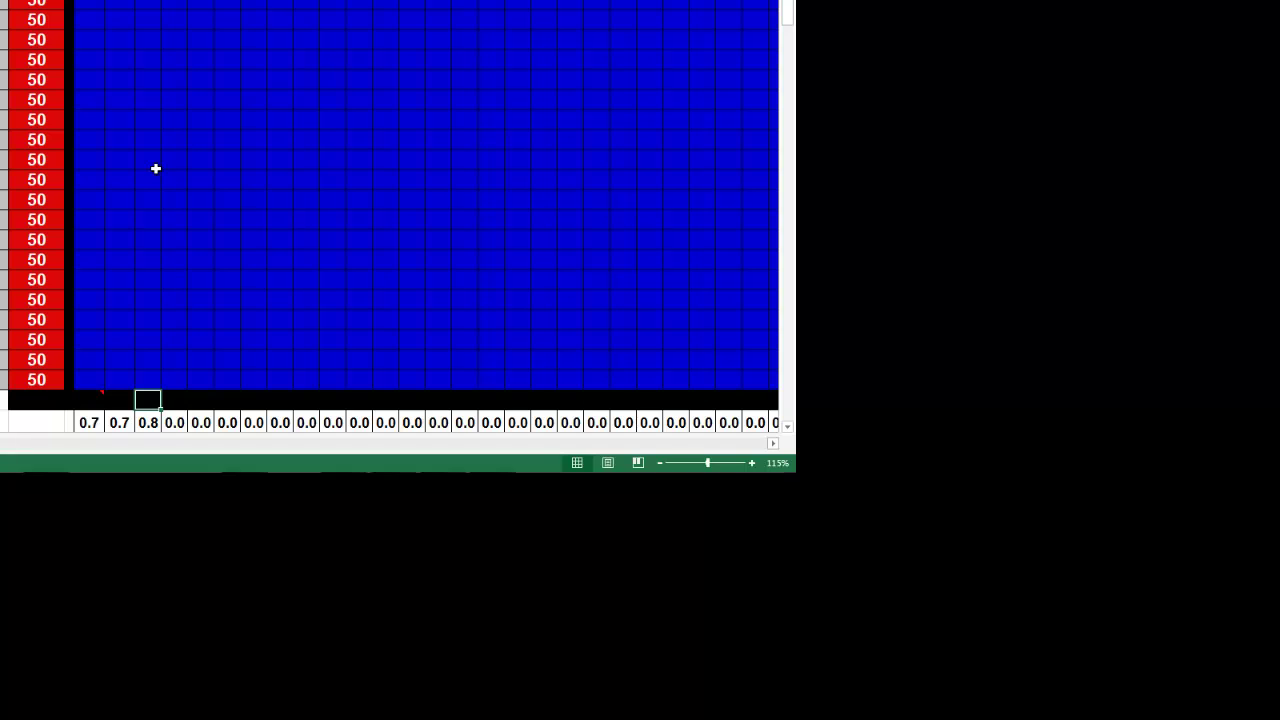
pyautogui.moveTo(34, 406); pyautogui.dragTo(777, 409)
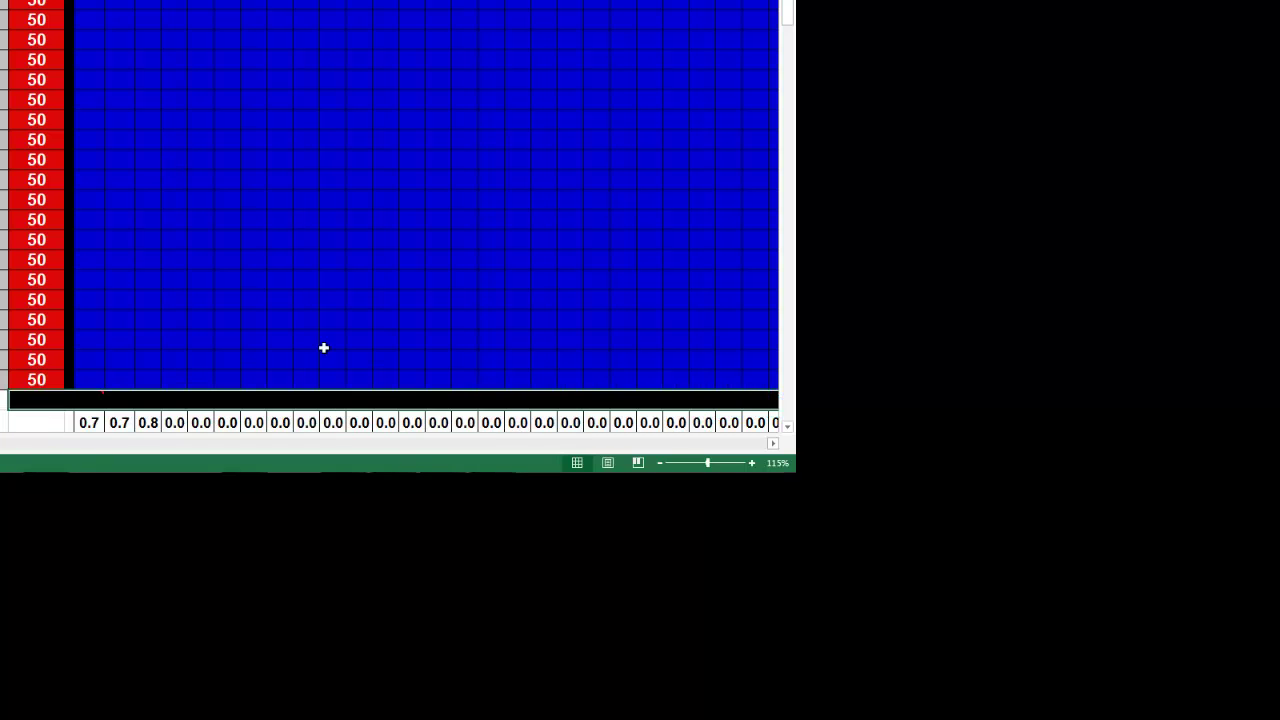
pyautogui.click(155, 402)
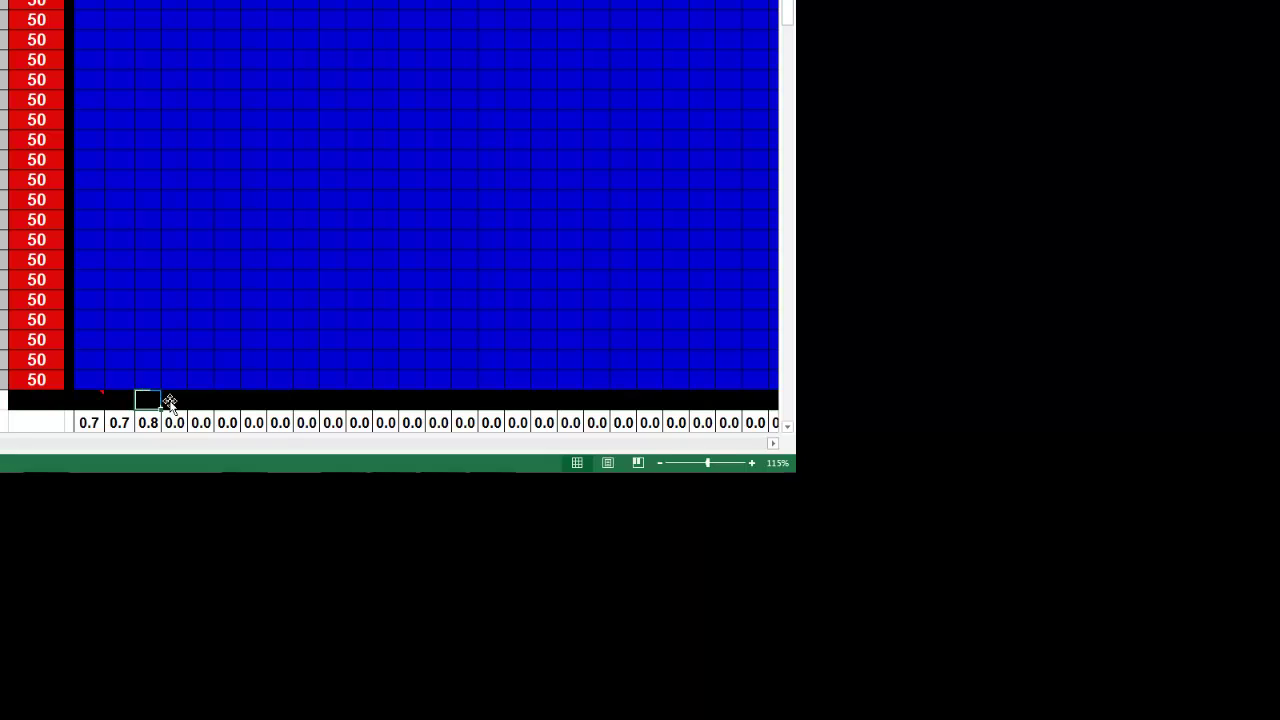
pyautogui.write('10')
pyautogui.press('Return')
pyautogui.scroll(1, 411, 364)
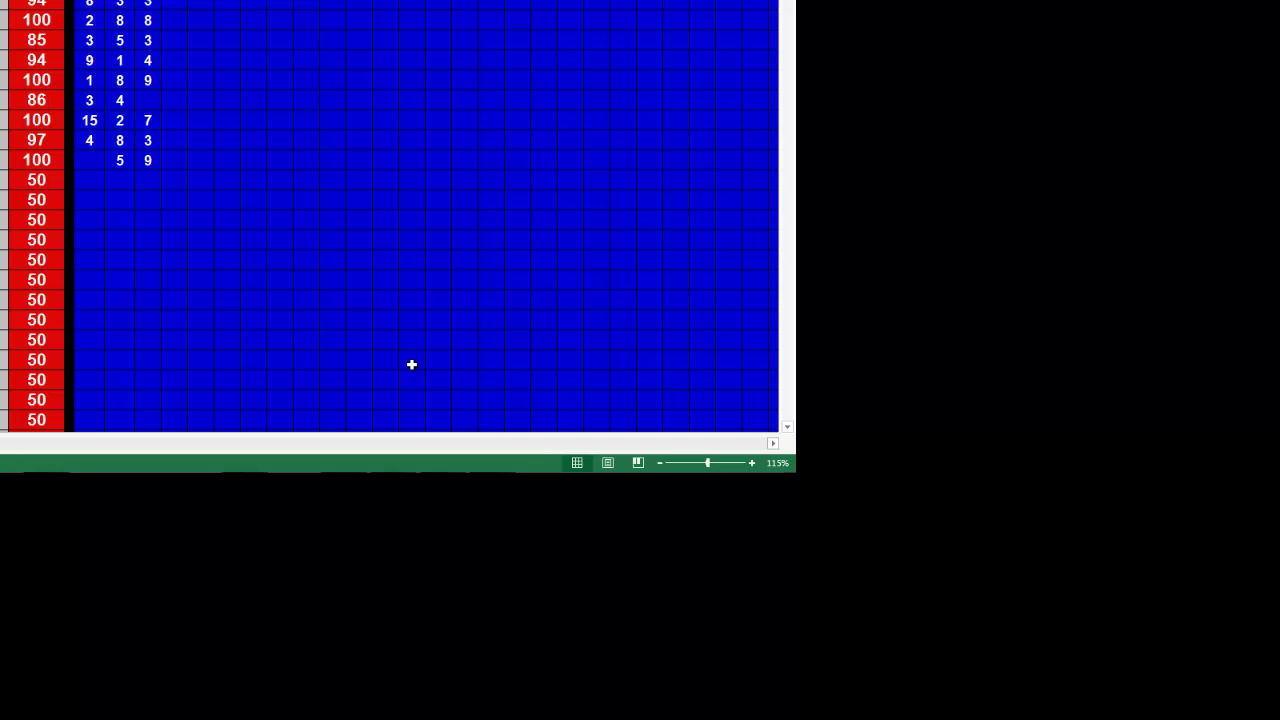
# - Clear the 10 from the black row below the 9/9 column
pyautogui.scroll(-4, 271, 332)
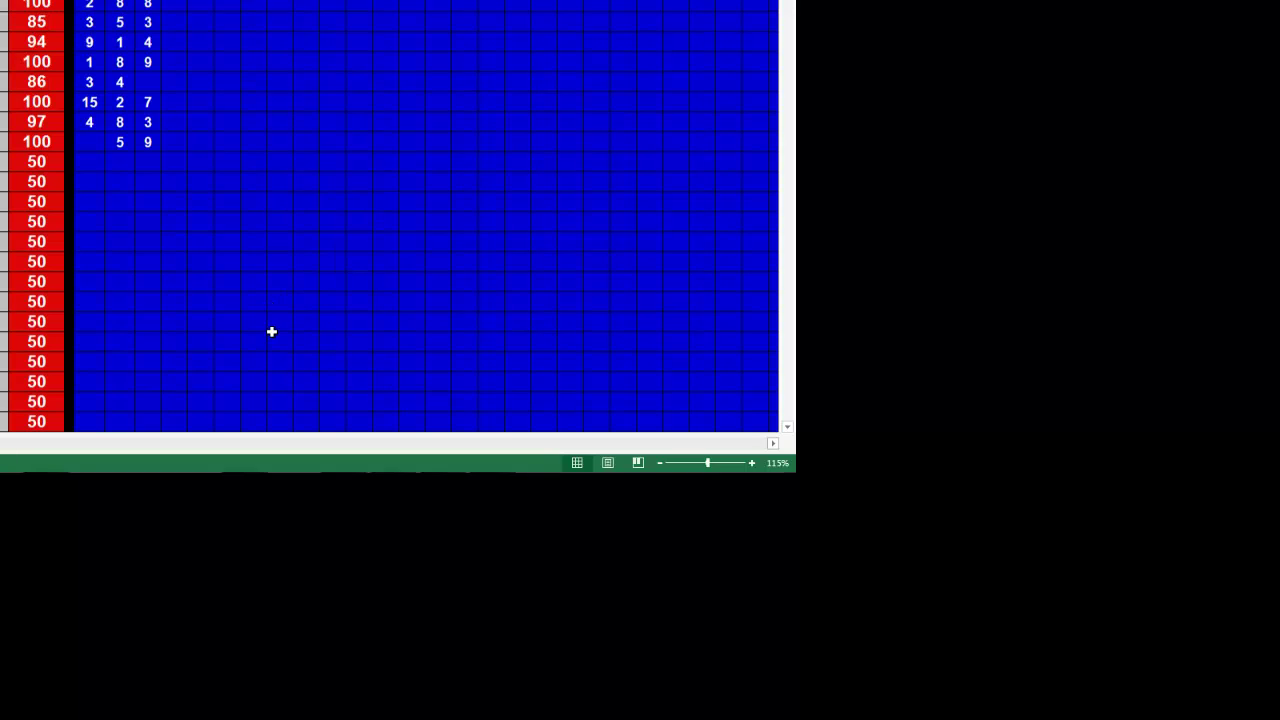
pyautogui.click(213, 289)
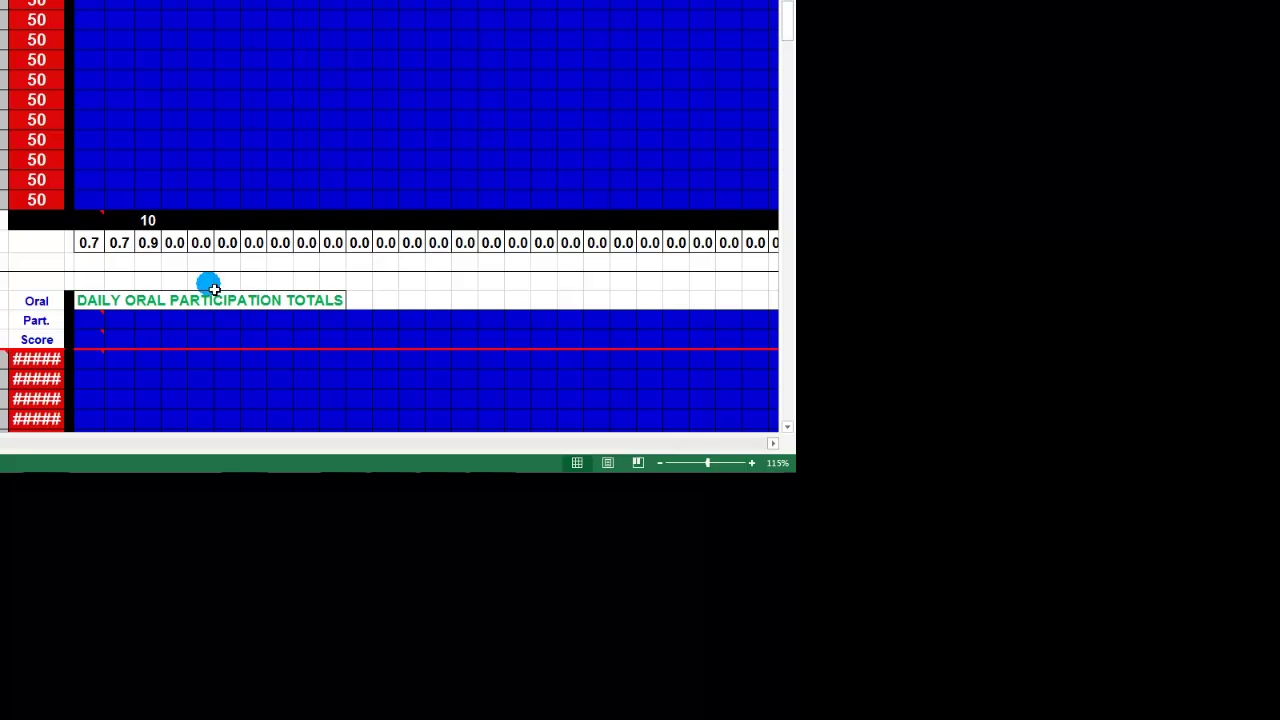
pyautogui.click(150, 222)
pyautogui.press('Delete')
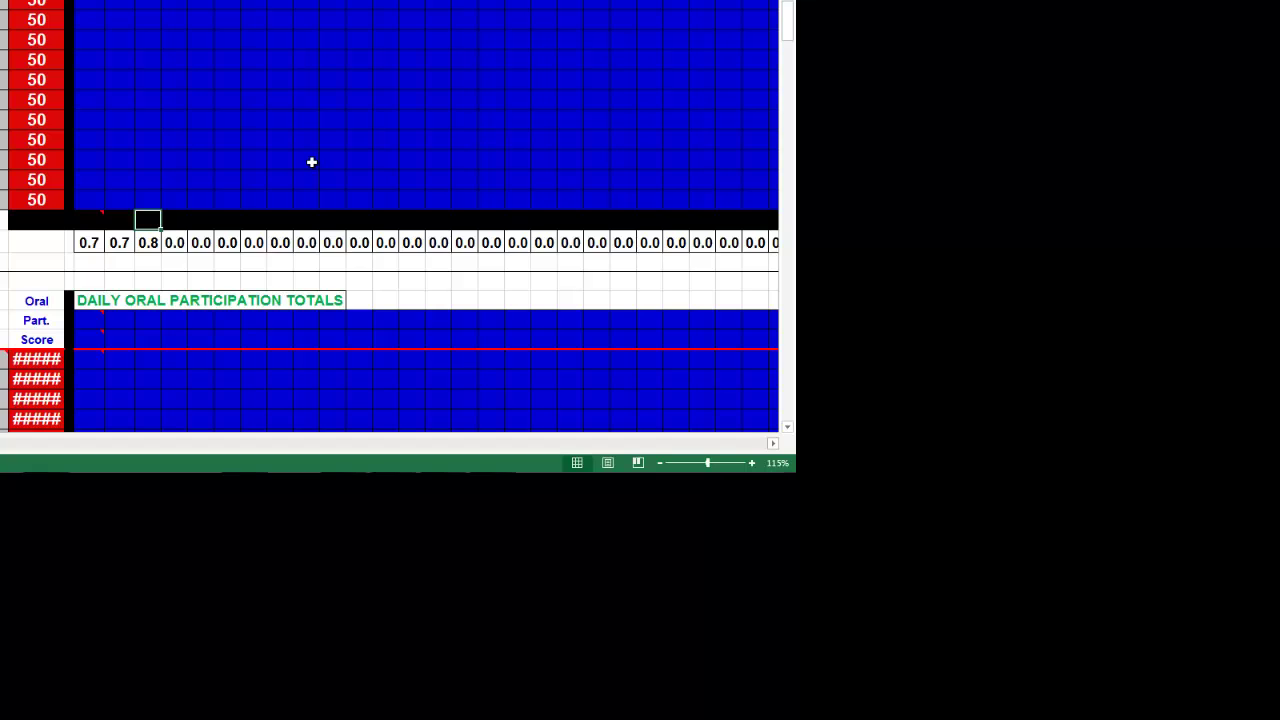
# - Review the ten named students' oral participation scores by highlighting them
pyautogui.scroll(3, 311, 162)
pyautogui.scroll(1, 311, 162)
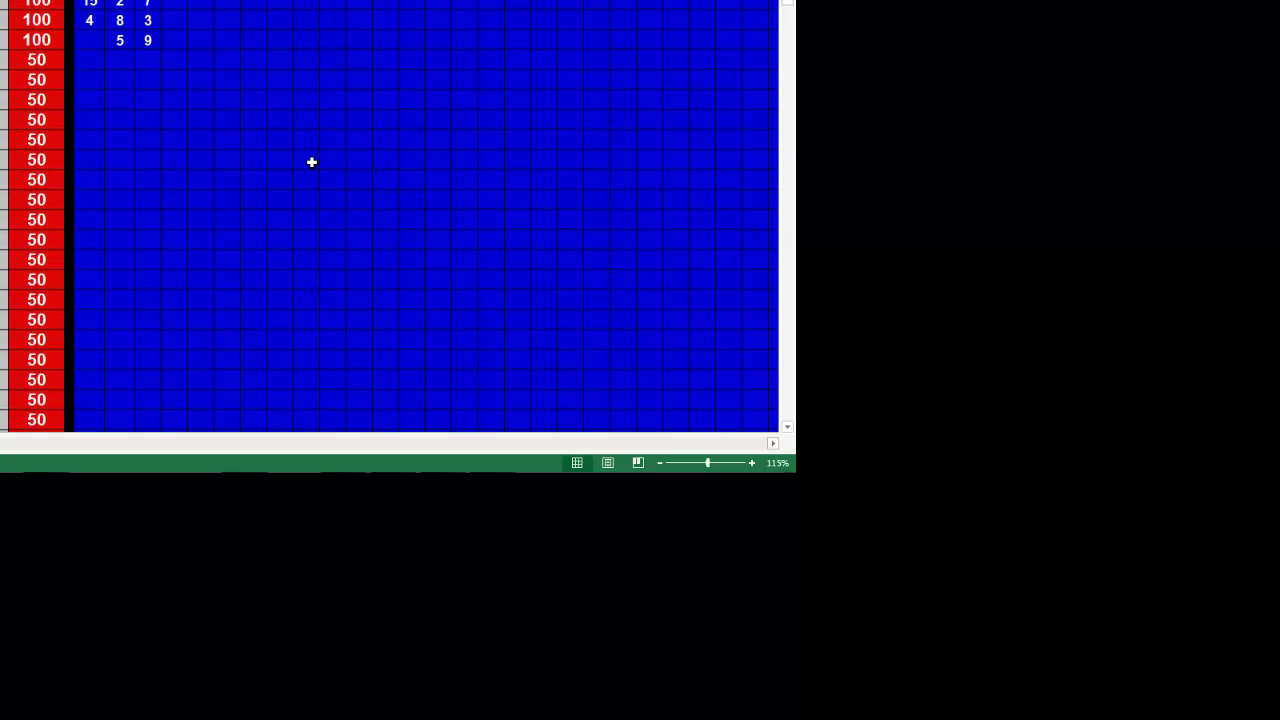
pyautogui.scroll(3, 311, 162)
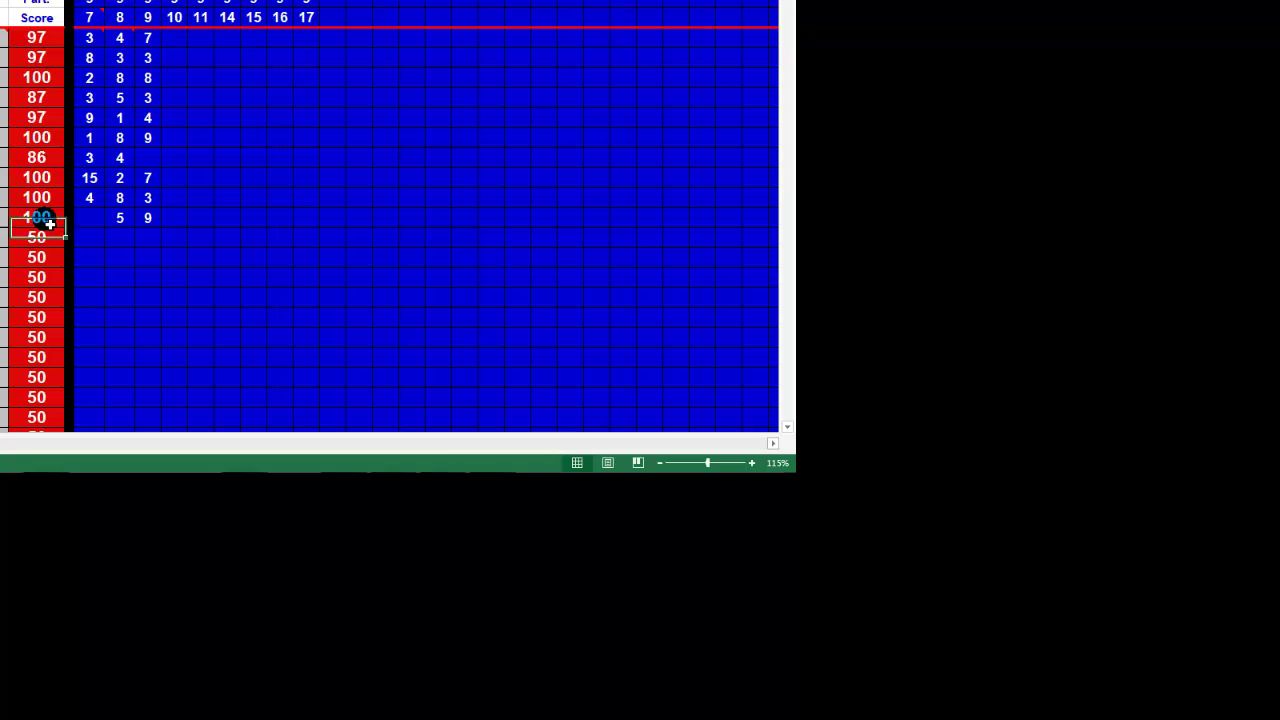
pyautogui.moveTo(43, 220); pyautogui.dragTo(47, 39)
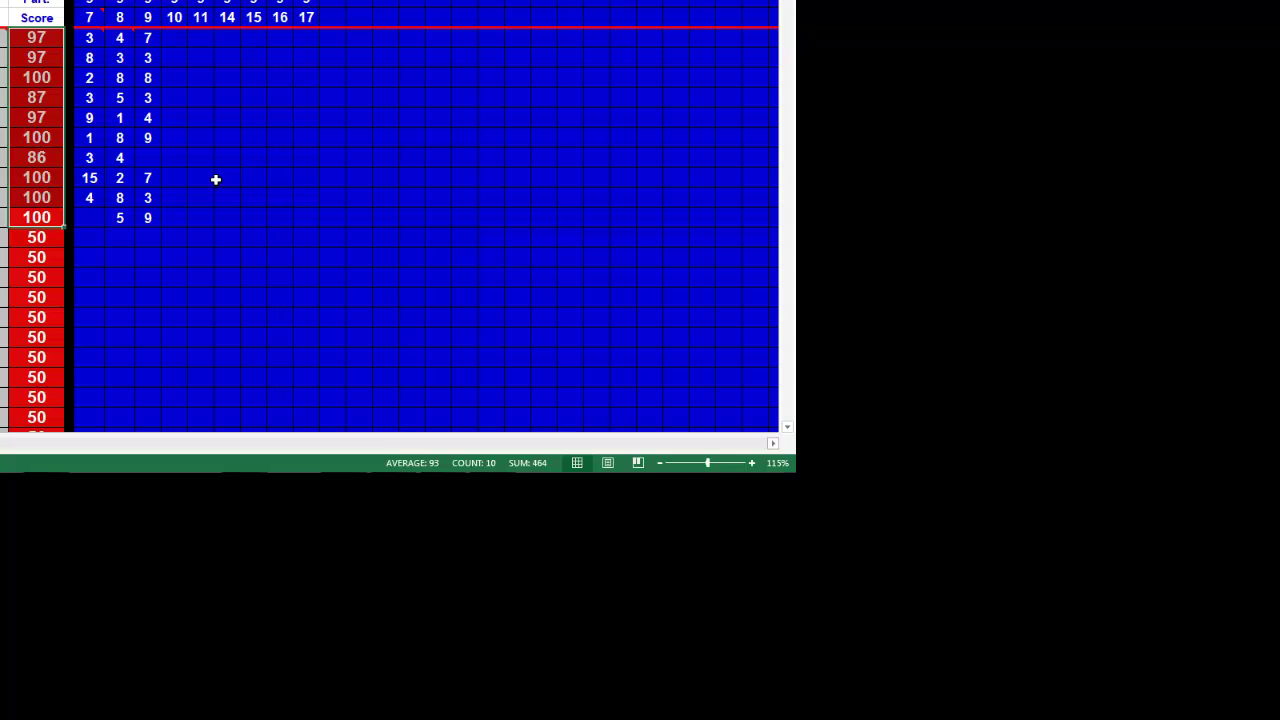
pyautogui.click(232, 146)
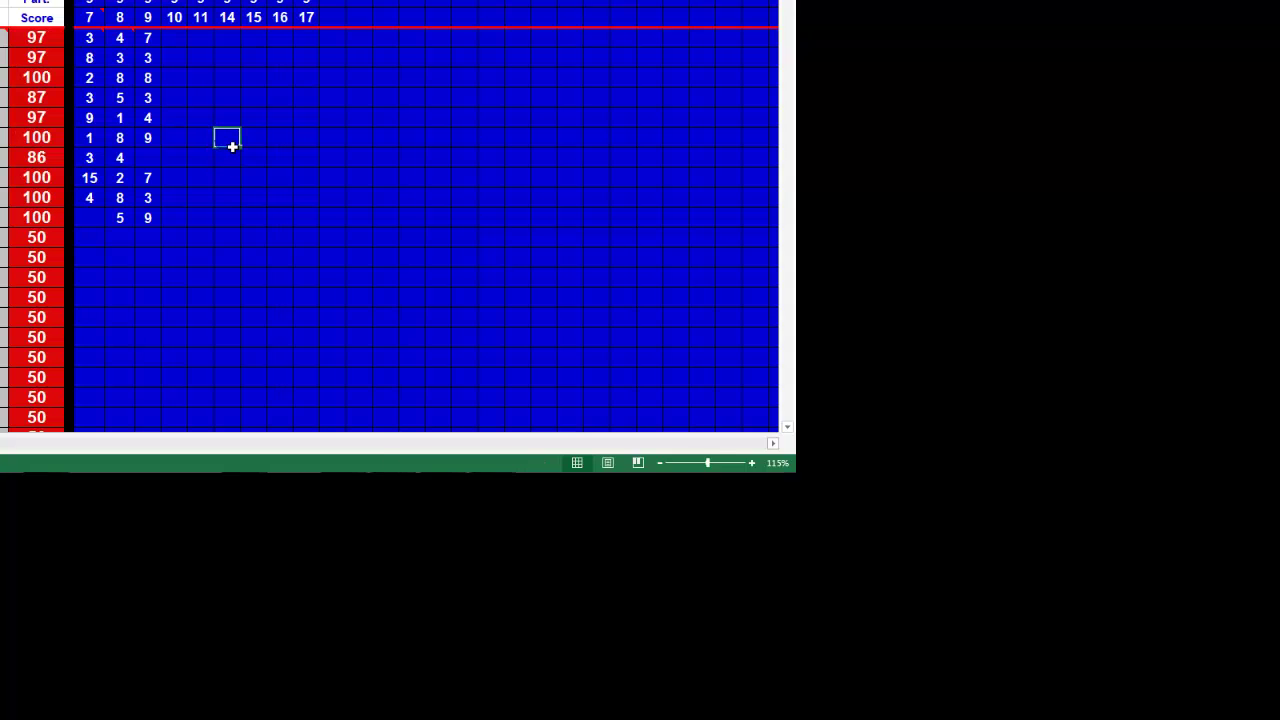
# - Change the score adjustment number below the student list to lower the oral participation scores and check the effect
pyautogui.scroll(-8, 232, 146)
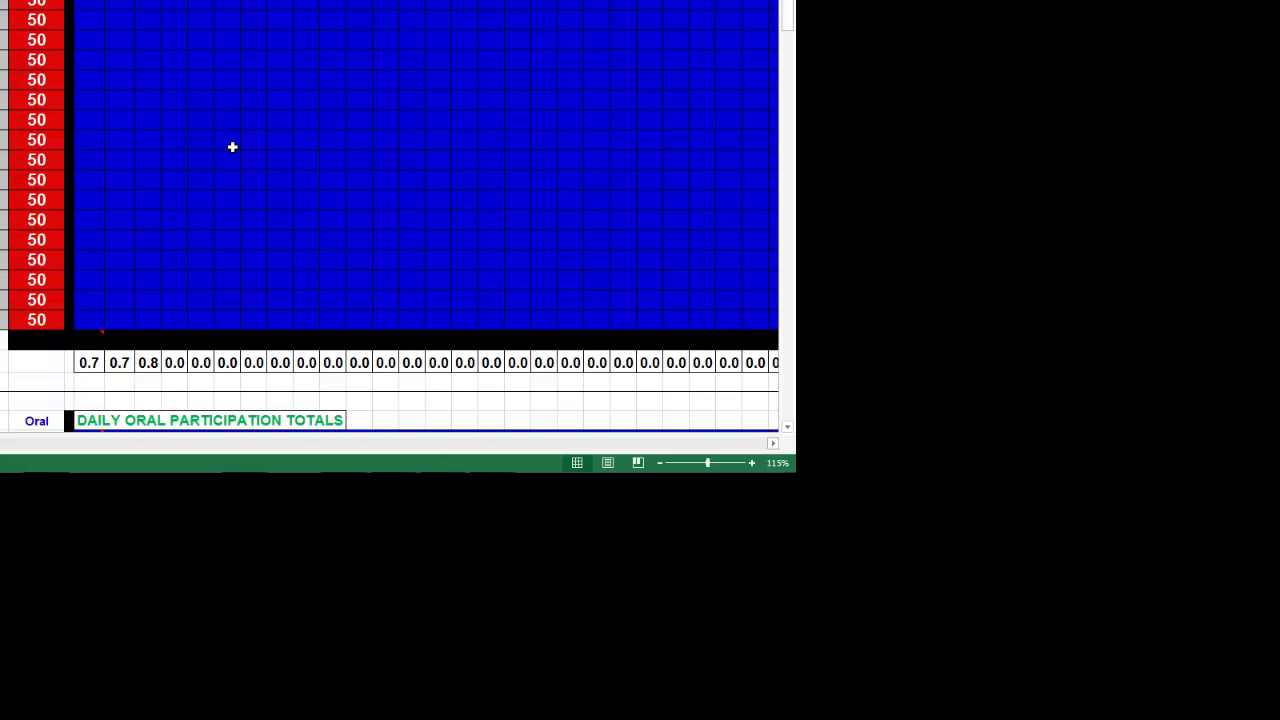
pyautogui.scroll(-1, 232, 147)
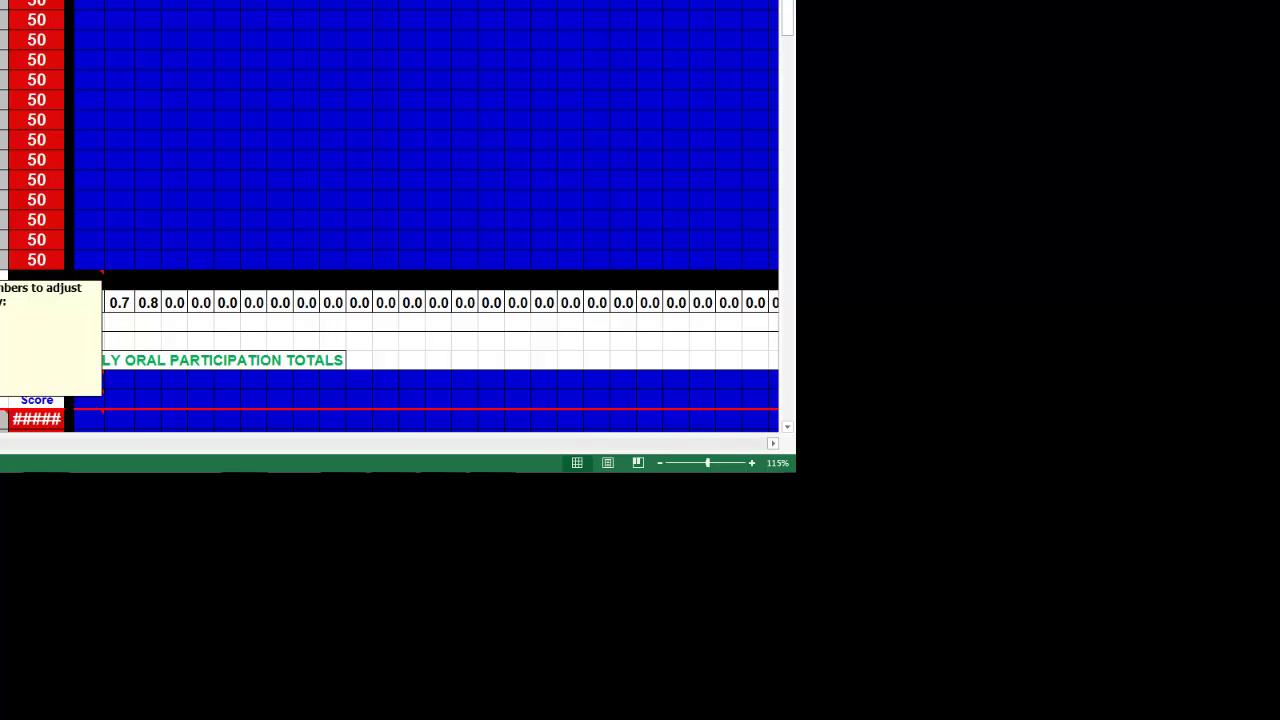
pyautogui.press('F2')
pyautogui.press('Return')
pyautogui.scroll(3, 126, 176)
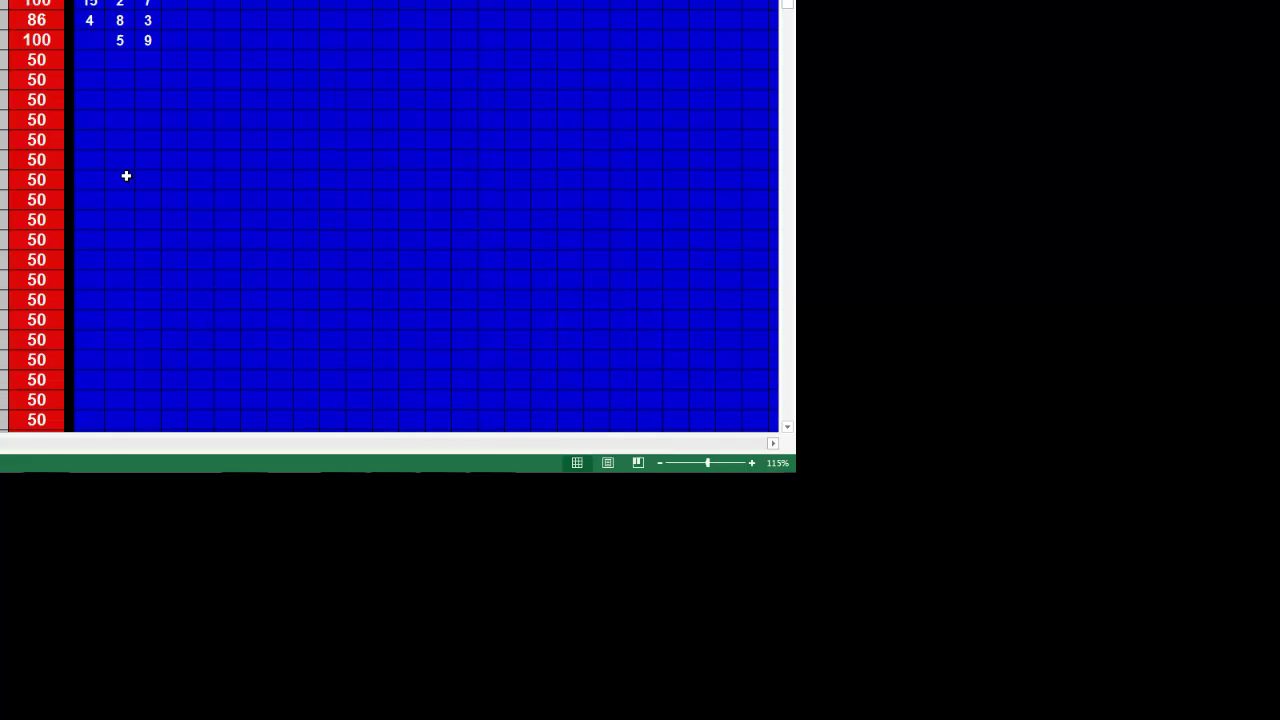
pyautogui.scroll(3, 126, 176)
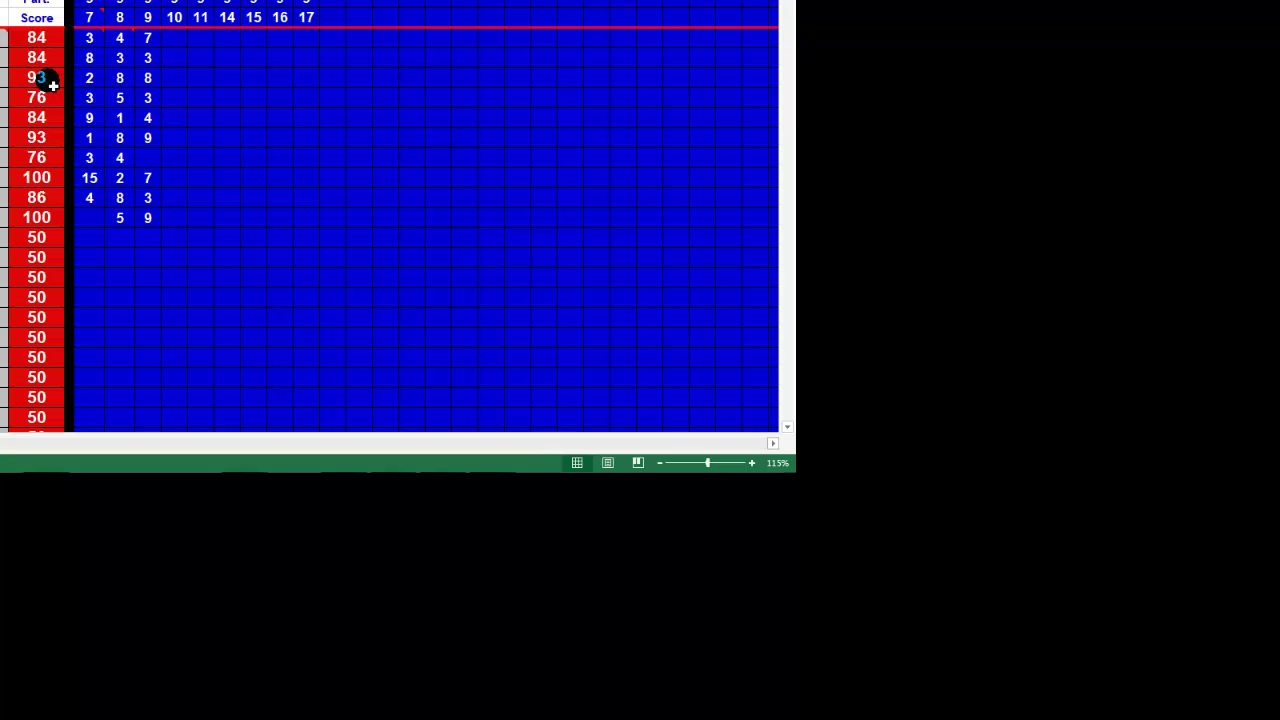
# - Restore the previous score adjustment number and highlight the students' oral participation scores for review
pyautogui.scroll(-10, 53, 86)
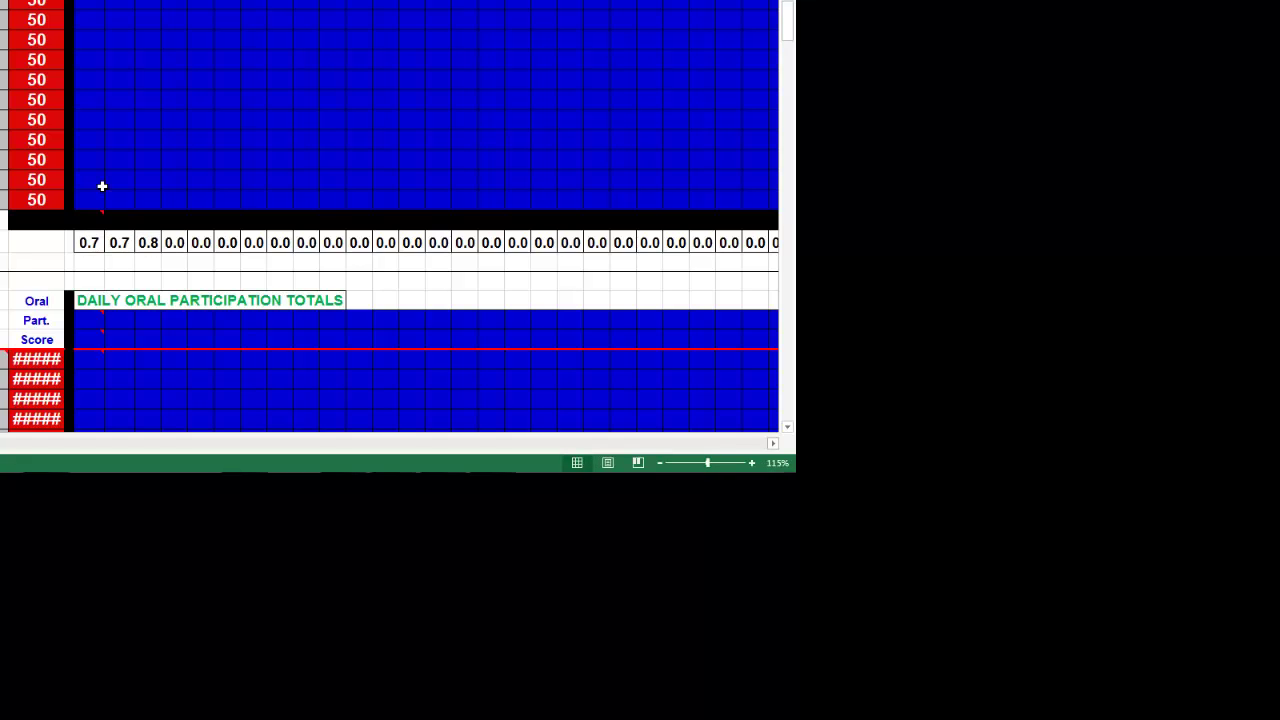
pyautogui.scroll(4, 113, 179)
pyautogui.scroll(3, 113, 179)
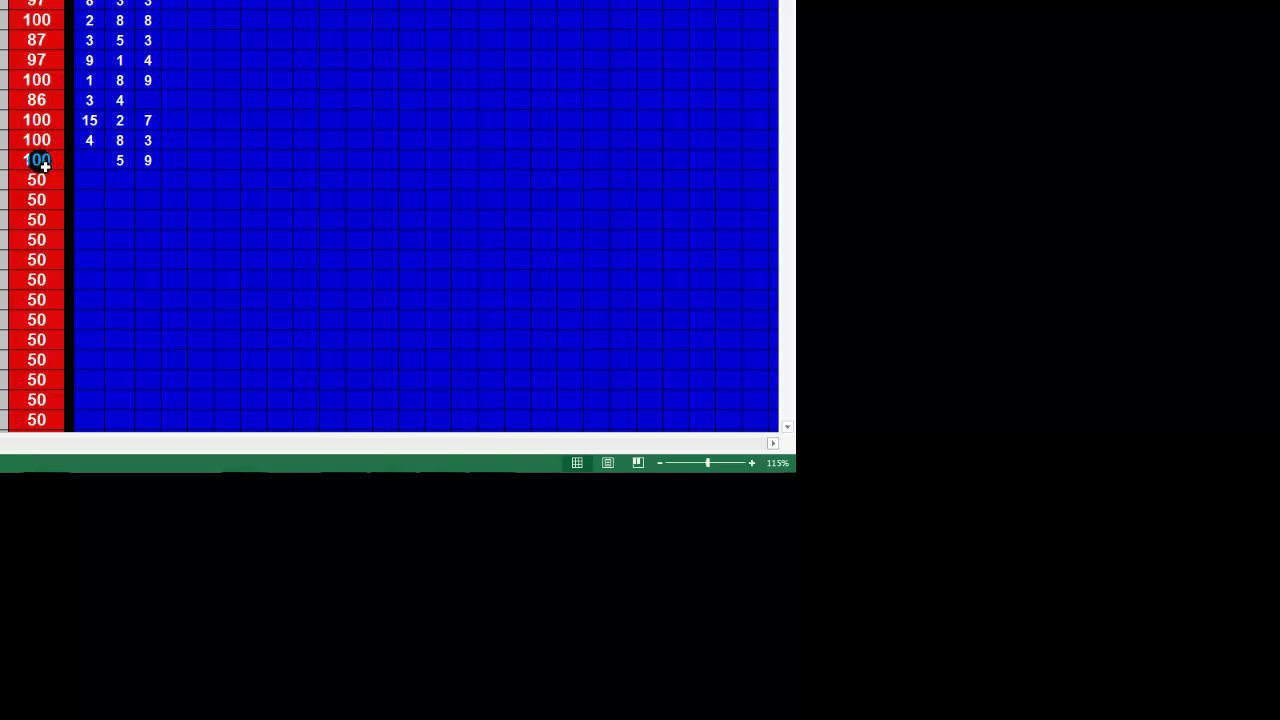
pyautogui.moveTo(40, 160); pyautogui.dragTo(40, 2)
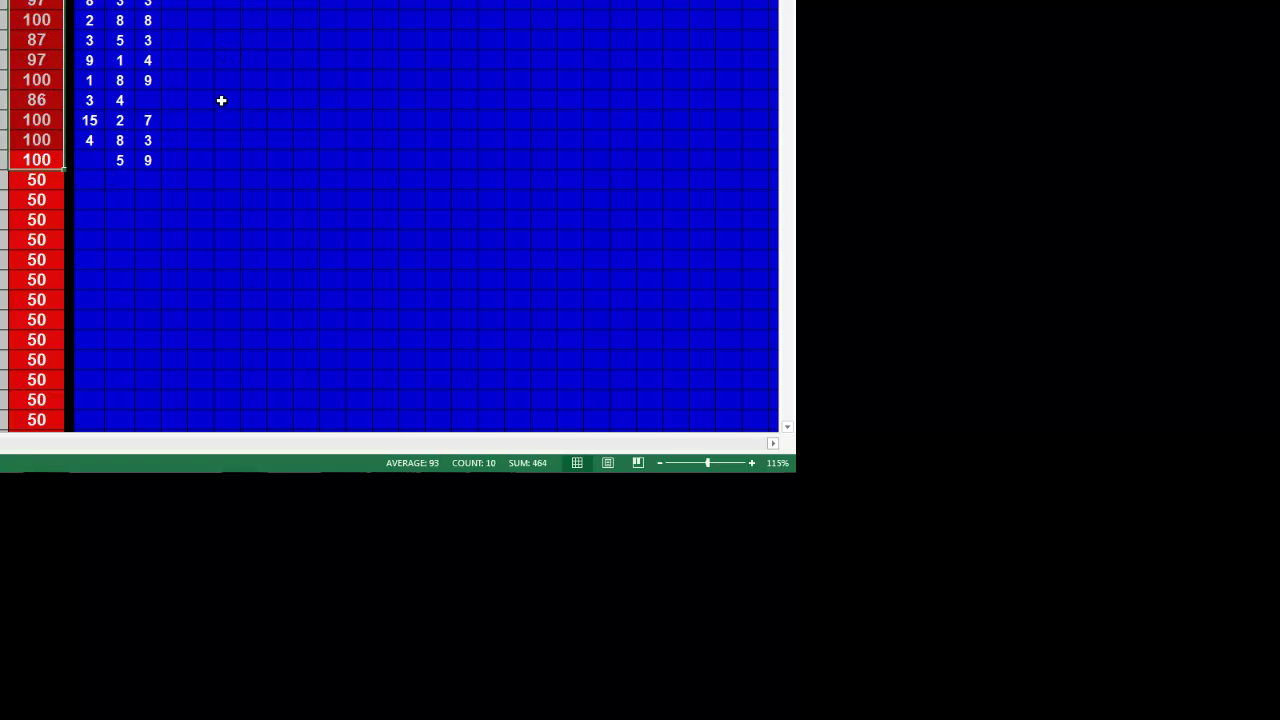
# - Change the score adjustment number below the student list to raise the oral participation scores and check the effect
pyautogui.scroll(-10, 169, 149)
pyautogui.click(0, 160)
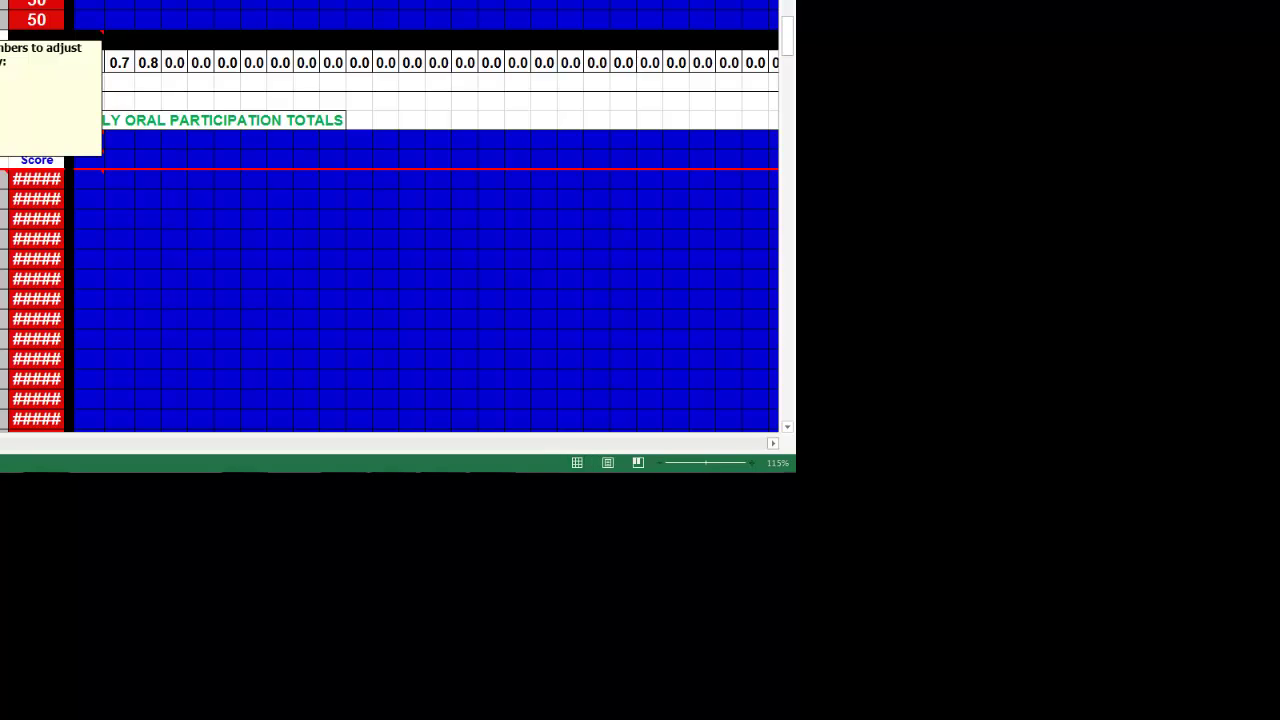
pyautogui.scroll(1, 194, 65)
pyautogui.scroll(12, 194, 65)
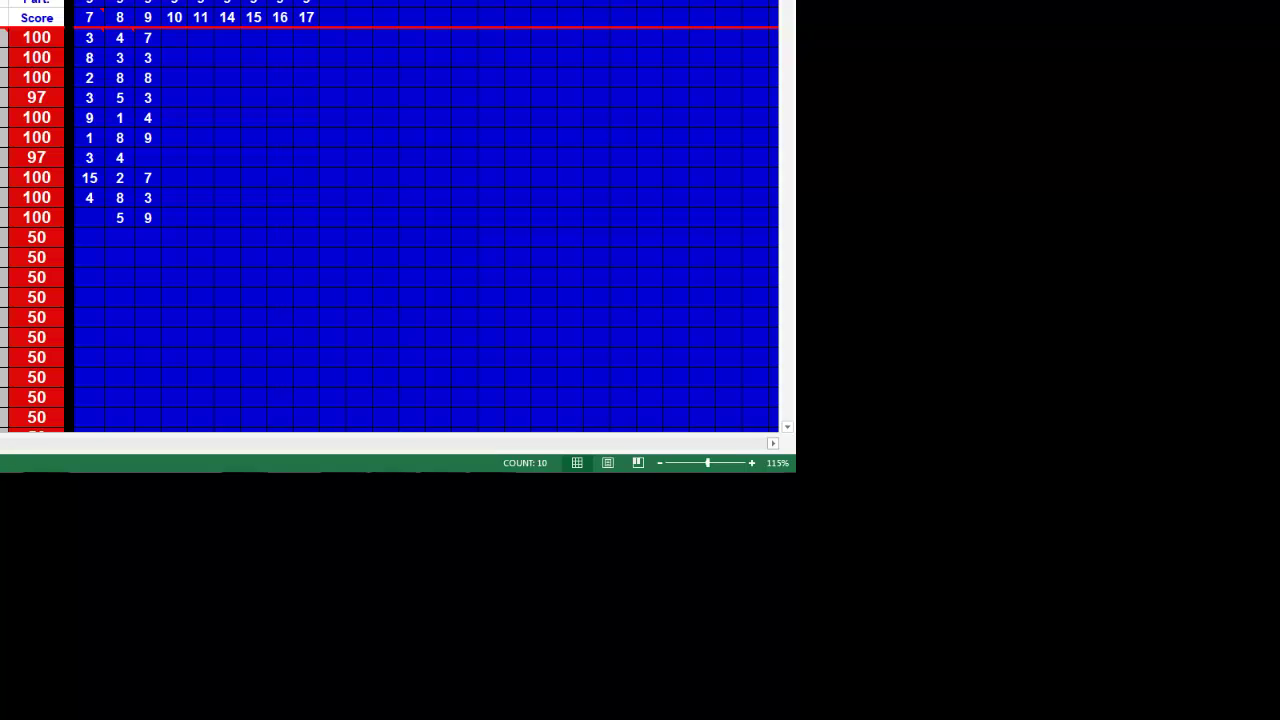
# - Examine the absence marks beside the student names, and return to the daily oral participation totals
pyautogui.moveTo(94, 40)
pyautogui.click(176, 40)
pyautogui.press('Down')
pyautogui.press('Down')
pyautogui.press('Down')
pyautogui.press('Down')
pyautogui.press('Down')
pyautogui.press('Down')
pyautogui.press('Down')
pyautogui.press('Down')
pyautogui.press('Down')
pyautogui.press('Right')
pyautogui.press('Right')
pyautogui.press('Right')
pyautogui.press('Right')
pyautogui.press('Right')
pyautogui.press('Right')
pyautogui.press('Right')
pyautogui.press('Right')
pyautogui.press('Right')
pyautogui.press('Right')
pyautogui.press('Right')
pyautogui.press('Right')
pyautogui.press('Right')
pyautogui.press('Right')
pyautogui.press('Right')
pyautogui.press('Right')
pyautogui.press('Right')
pyautogui.press('Right')
pyautogui.press('Right')
pyautogui.press('Right')
pyautogui.press('Right')
pyautogui.press('Right')
pyautogui.press('Right')
pyautogui.press('Right')
pyautogui.press('Right')
pyautogui.press('Right')
pyautogui.press('Right')
pyautogui.press('Right')
pyautogui.press('Right')
pyautogui.press('Right')
pyautogui.press('Right')
pyautogui.press('Left')
pyautogui.press('Left')
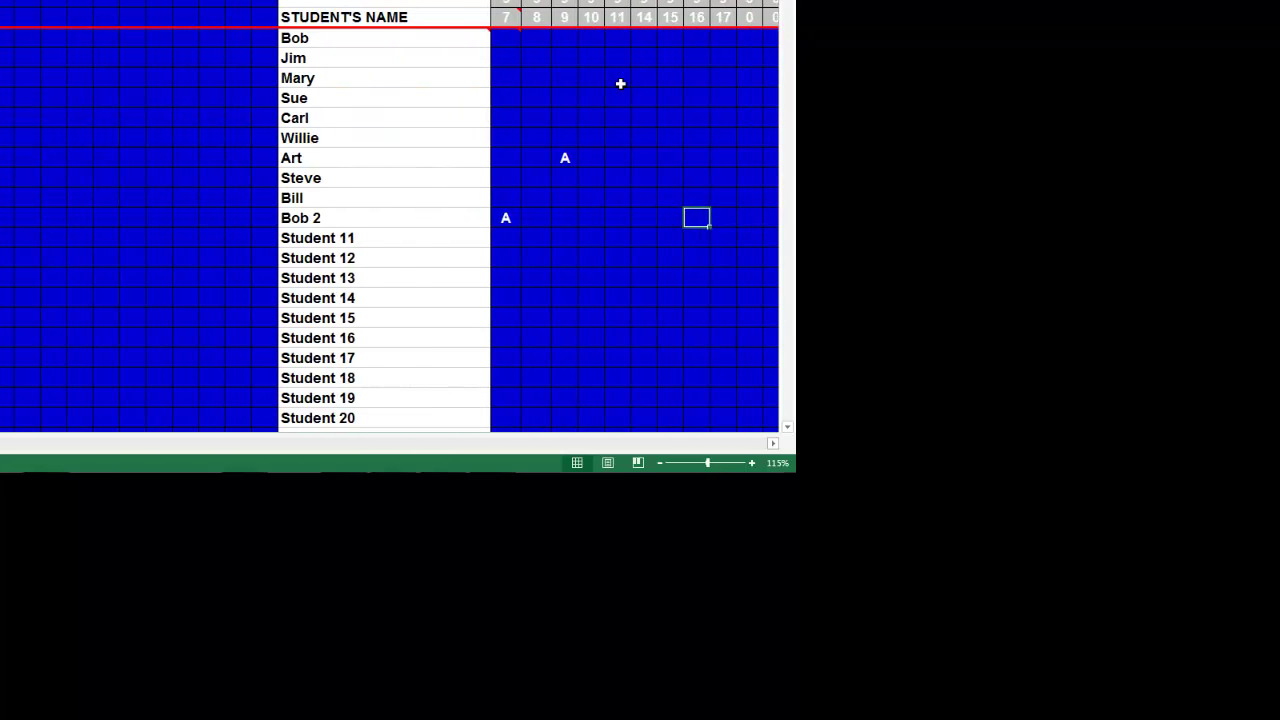
pyautogui.press('Left')
pyautogui.press('Left')
pyautogui.press('Left')
pyautogui.press('Left')
pyautogui.press('Left')
pyautogui.press('Left')
pyautogui.press('Left')
pyautogui.press('Left')
pyautogui.press('Left')
pyautogui.press('Left')
pyautogui.press('Left')
pyautogui.press('Left')
pyautogui.press('Left')
pyautogui.press('Left')
pyautogui.press('Left')
pyautogui.press('Left')
pyautogui.click(620, 84)
pyautogui.hscroll(3, 620, 84)
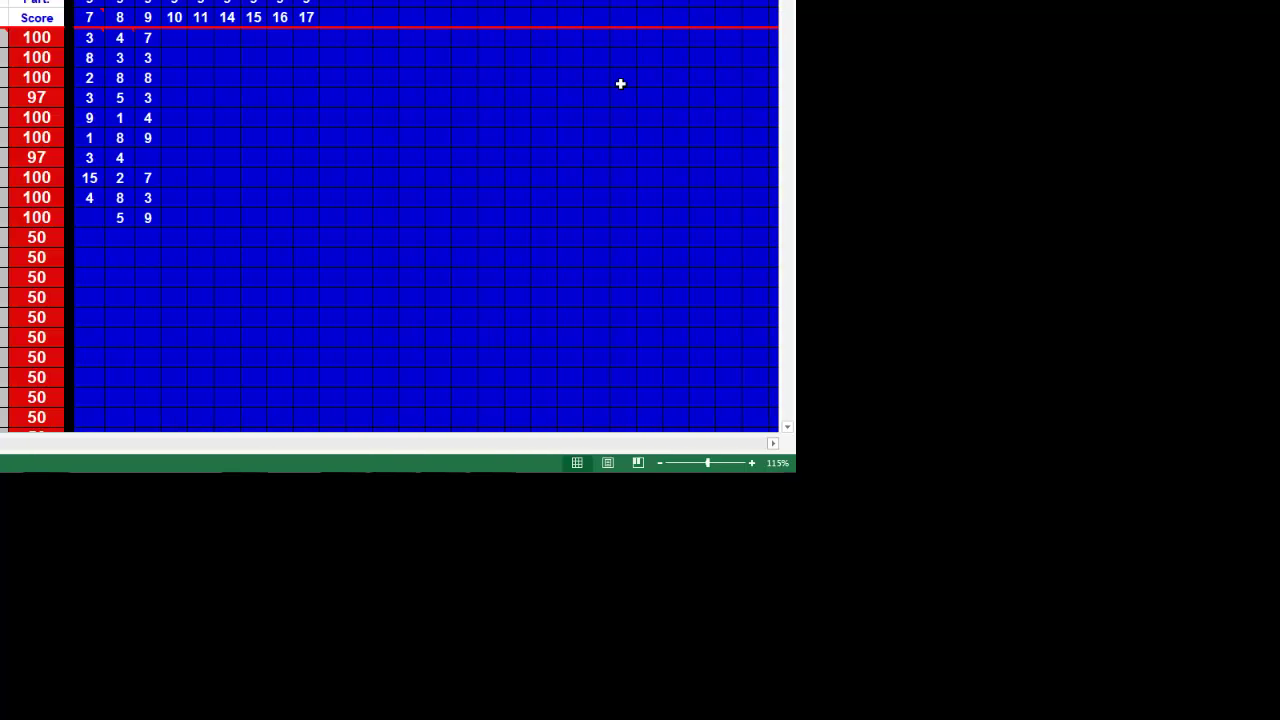